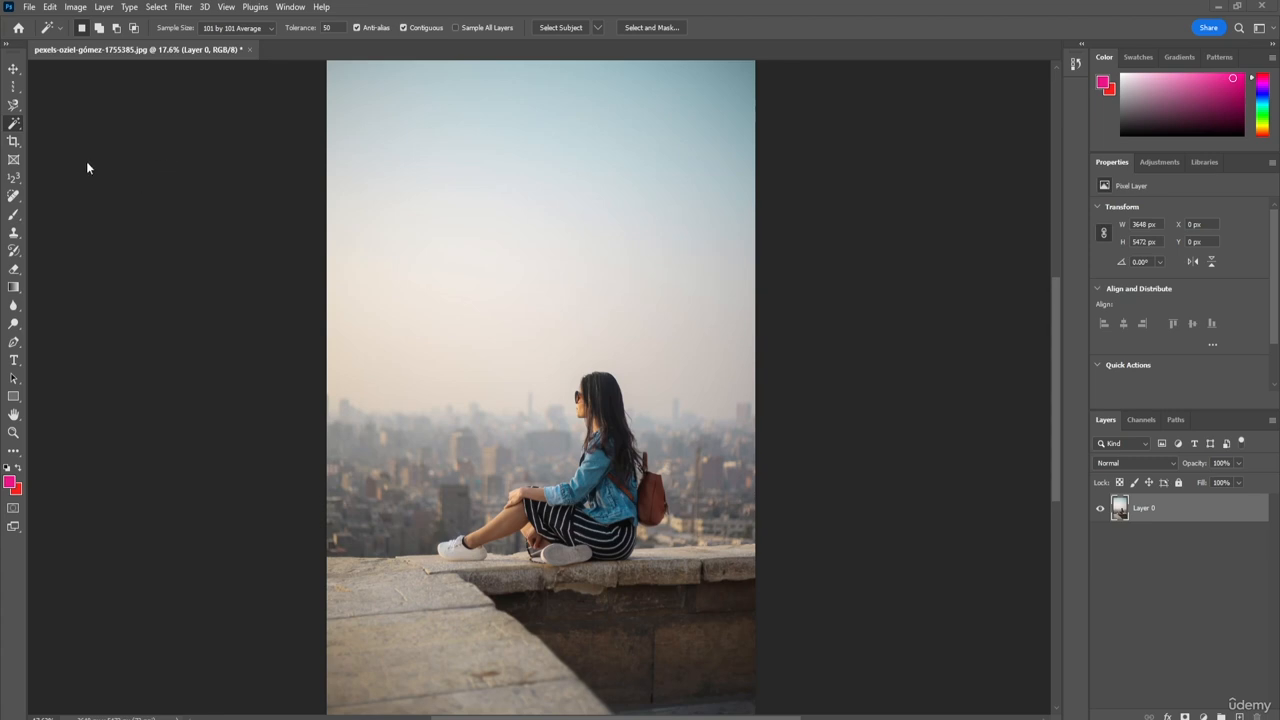
# Step: Switch from the Magic Wand to the Object Selection tool
pyautogui.click(17, 128)
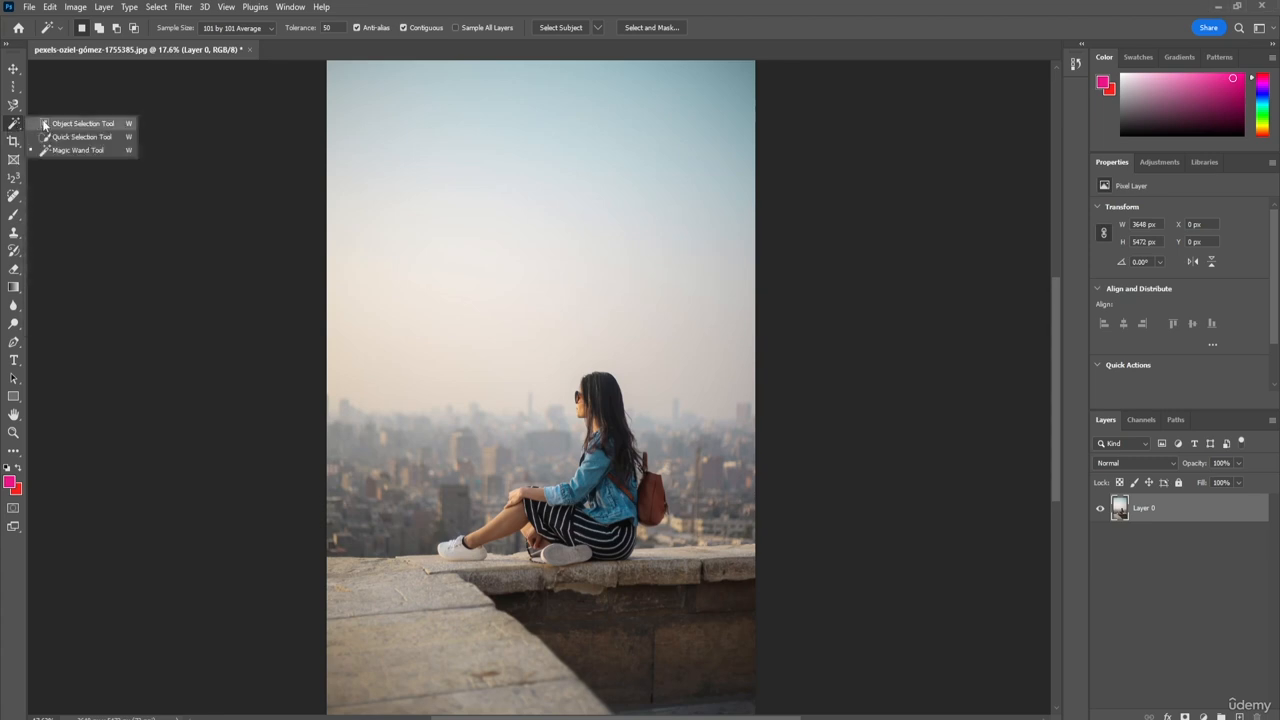
pyautogui.click(27, 120)
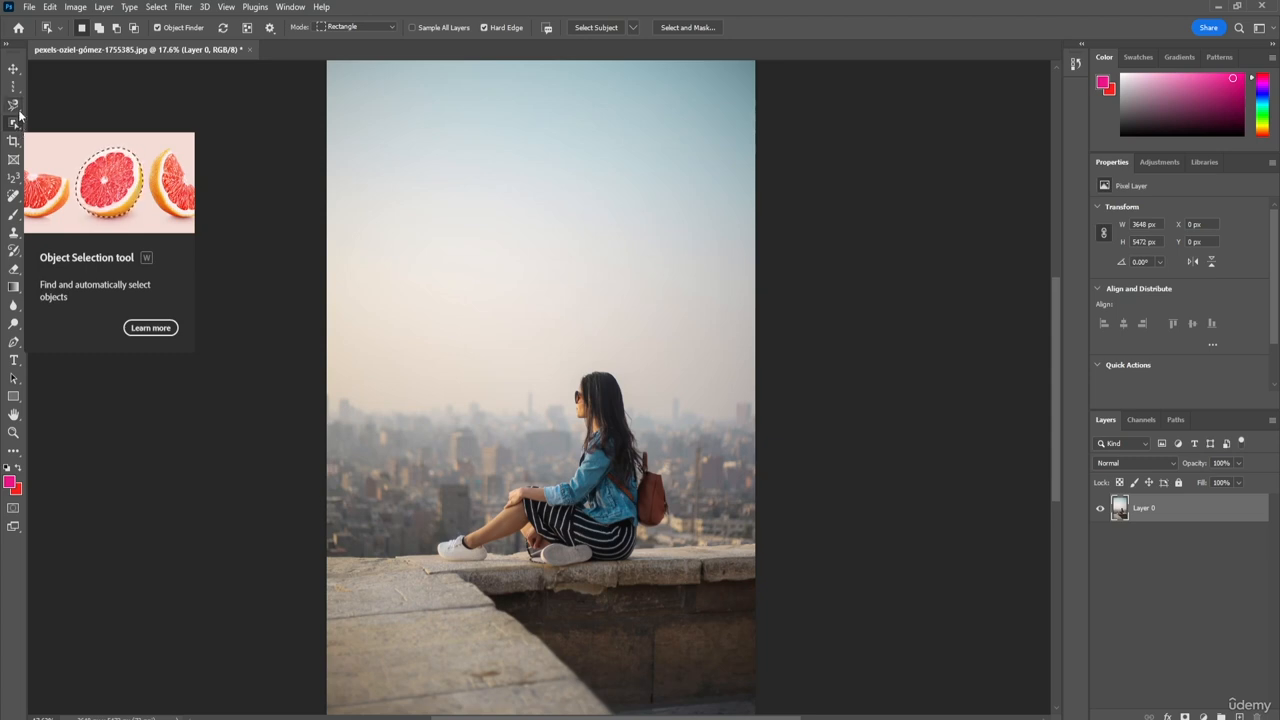
pyautogui.click(17, 108)
pyautogui.rightClick(17, 108)
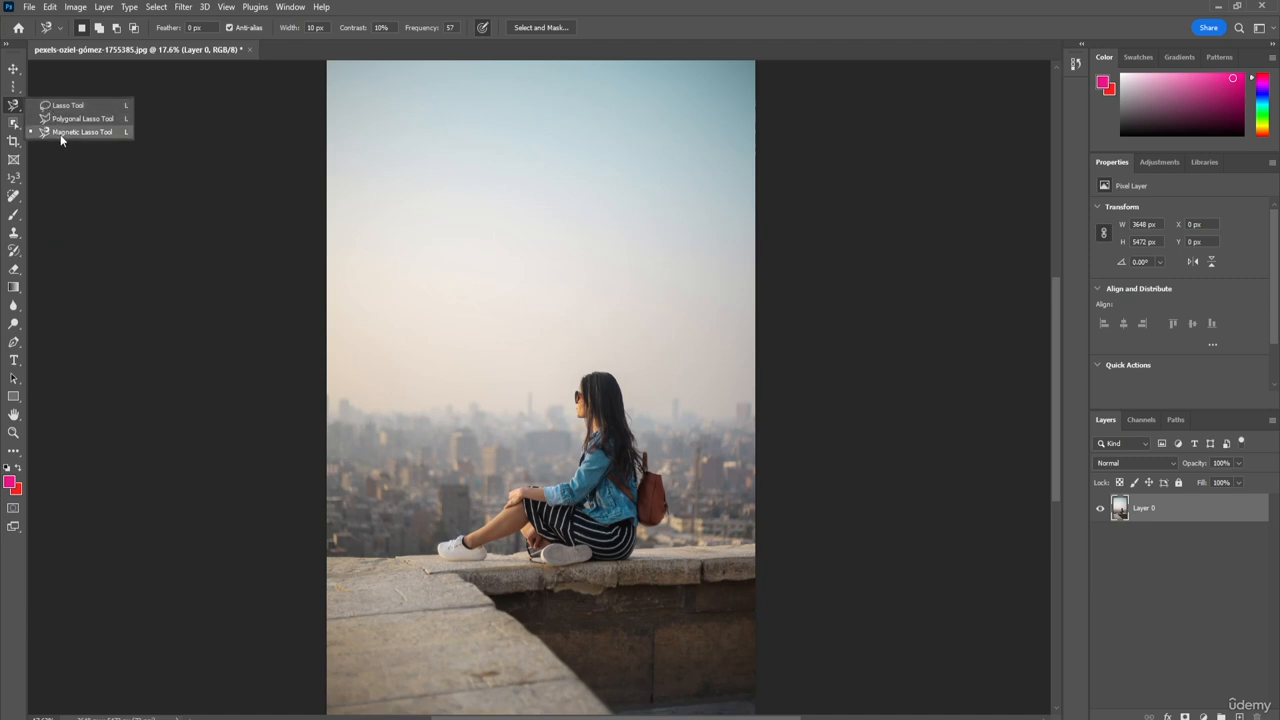
pyautogui.click(11, 106)
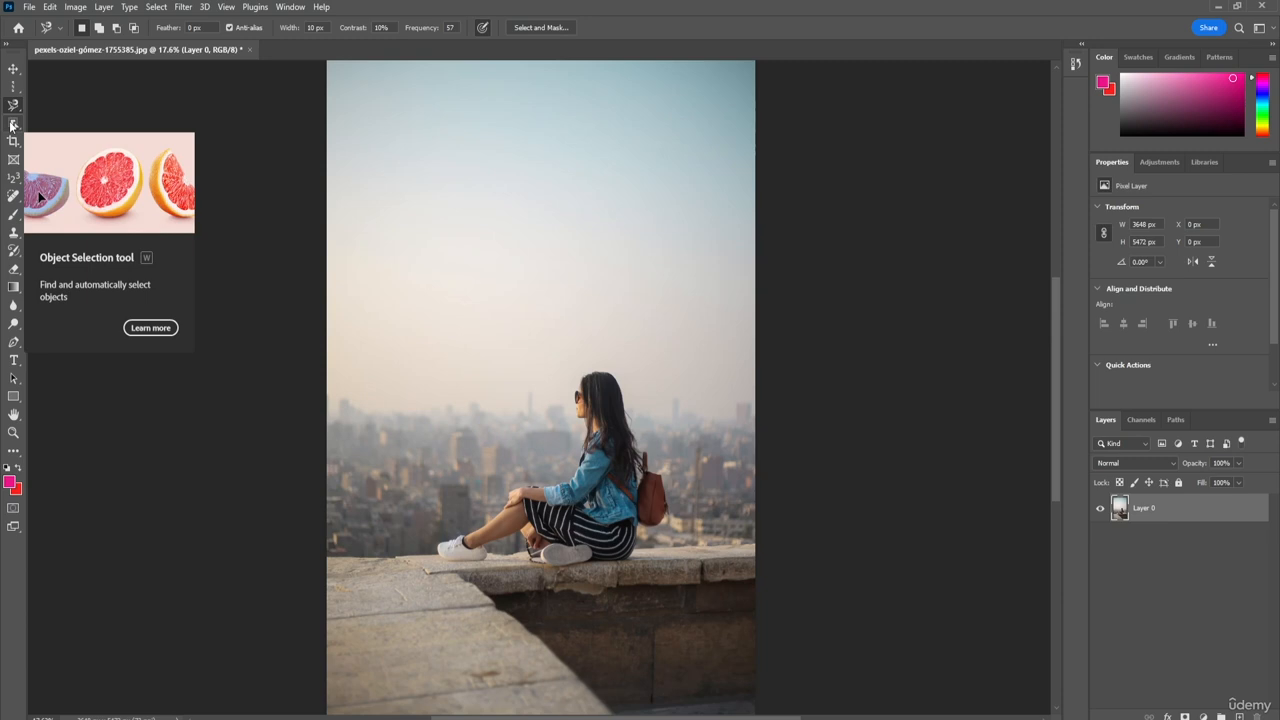
pyautogui.click(9, 132)
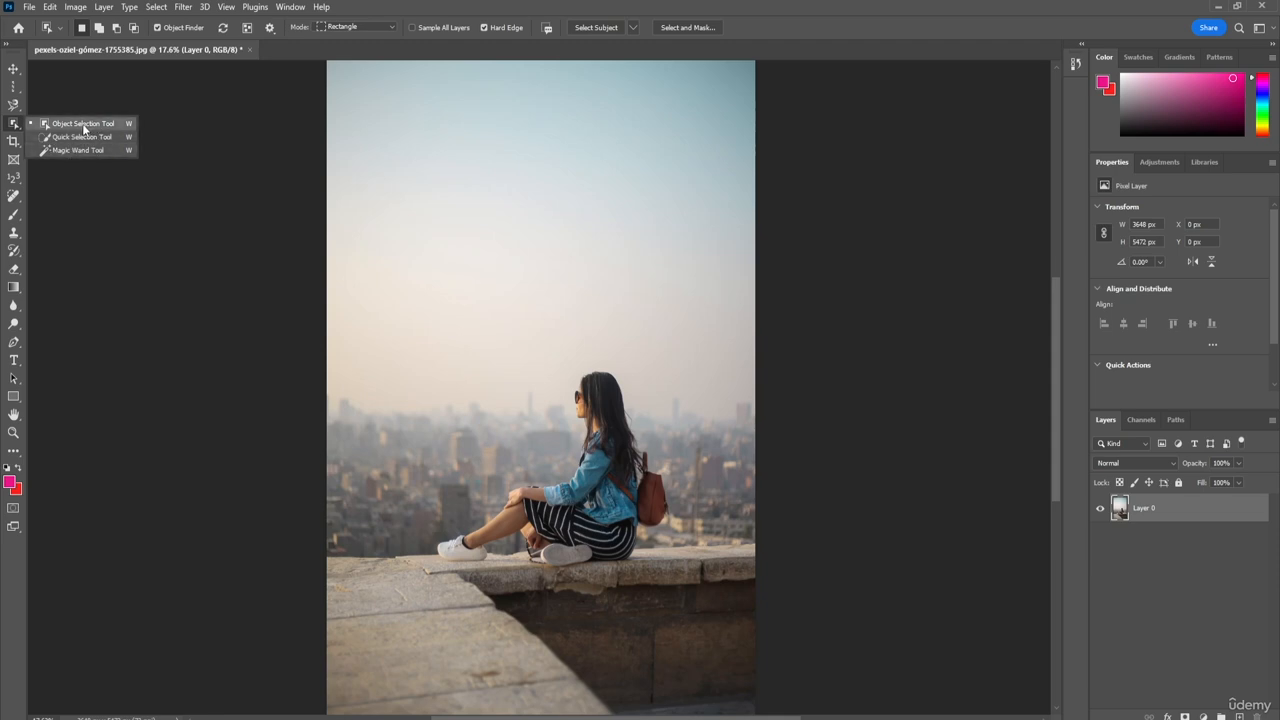
pyautogui.click(79, 127)
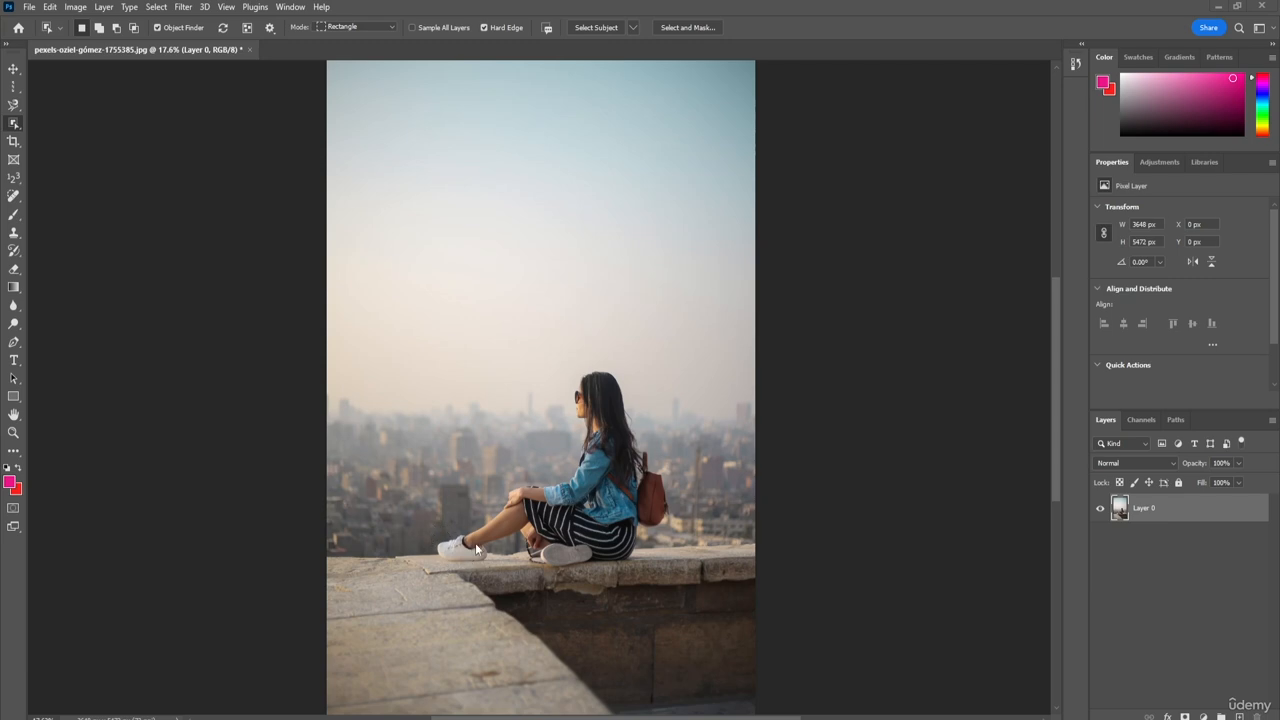
# Step: Select the sky with the Object Selection tool and cut it onto its own layer
pyautogui.scroll(-1, 626, 448)
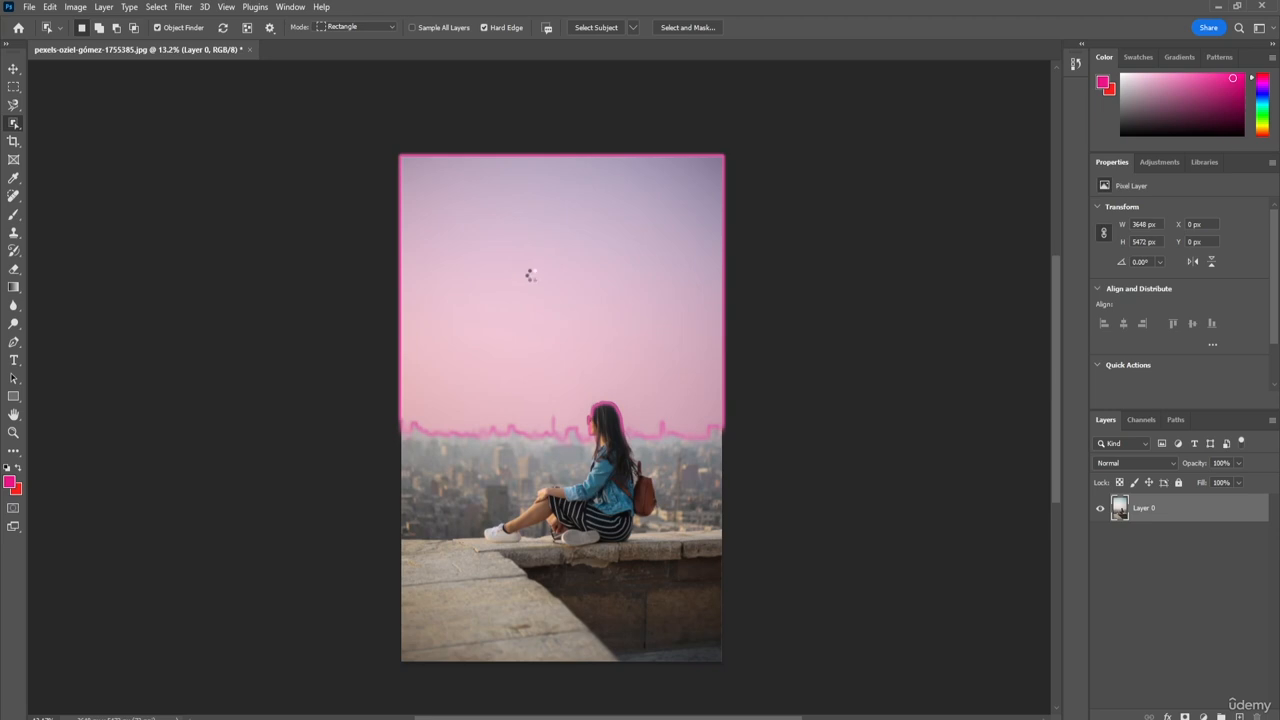
pyautogui.rightClick(531, 274)
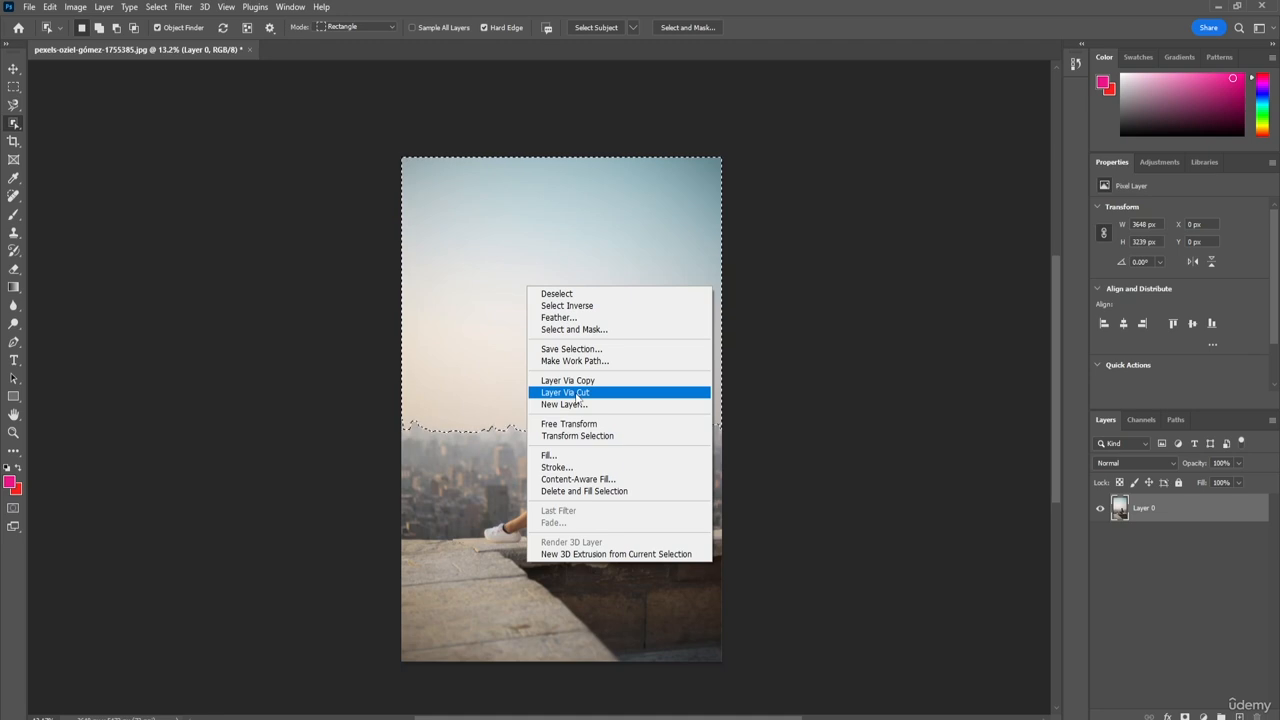
pyautogui.click(580, 393)
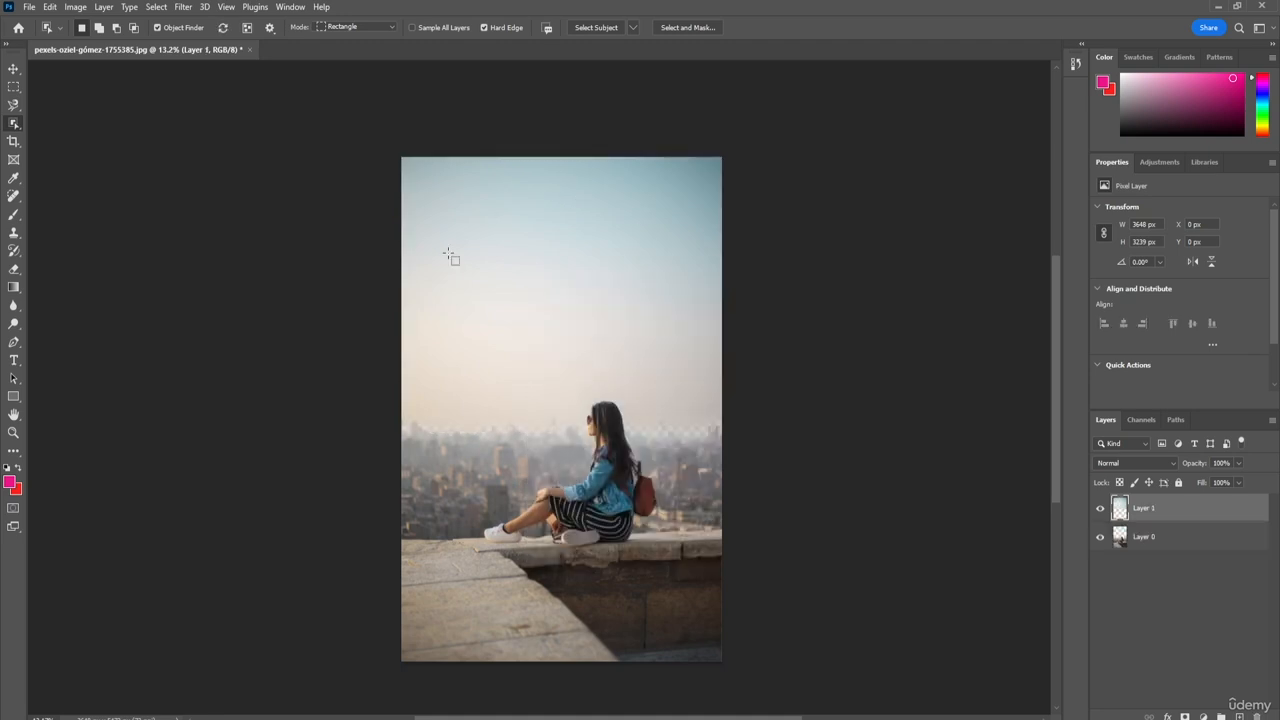
# Step: Toggle the visibility of the sky layer and Layer 0 to inspect each separated part
pyautogui.click(1100, 509)
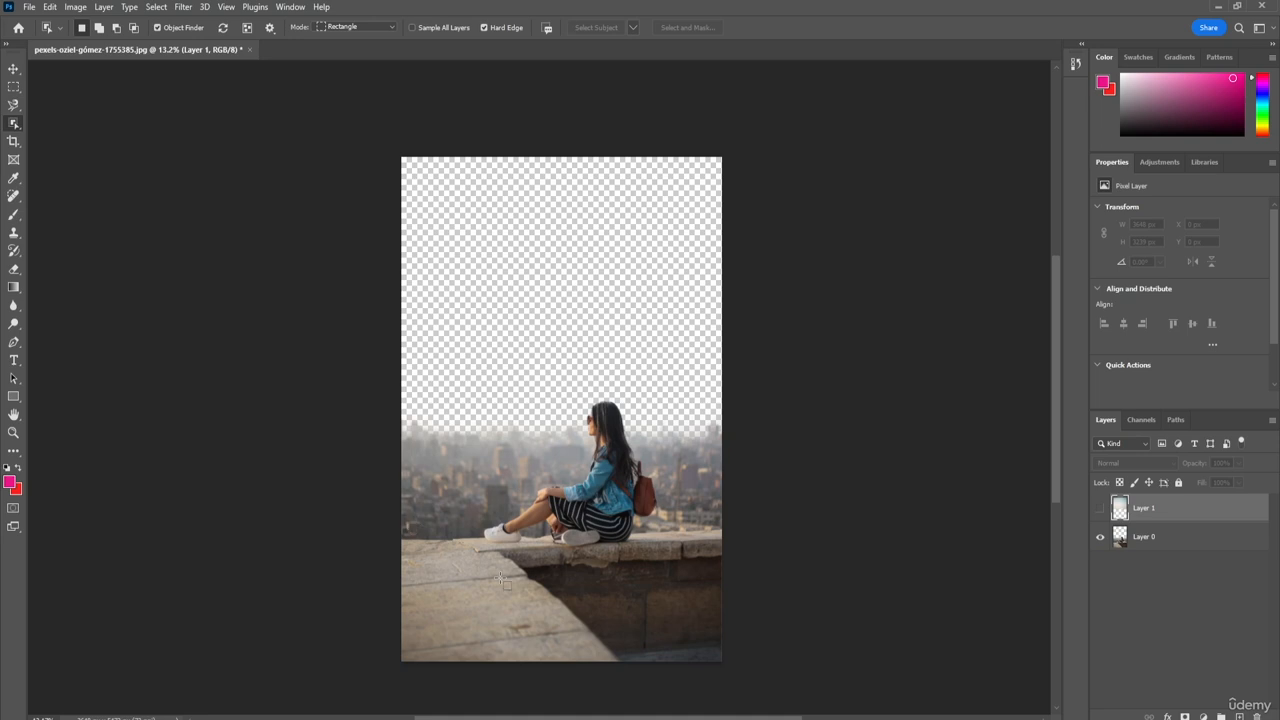
pyautogui.click(1100, 537)
pyautogui.click(1100, 508)
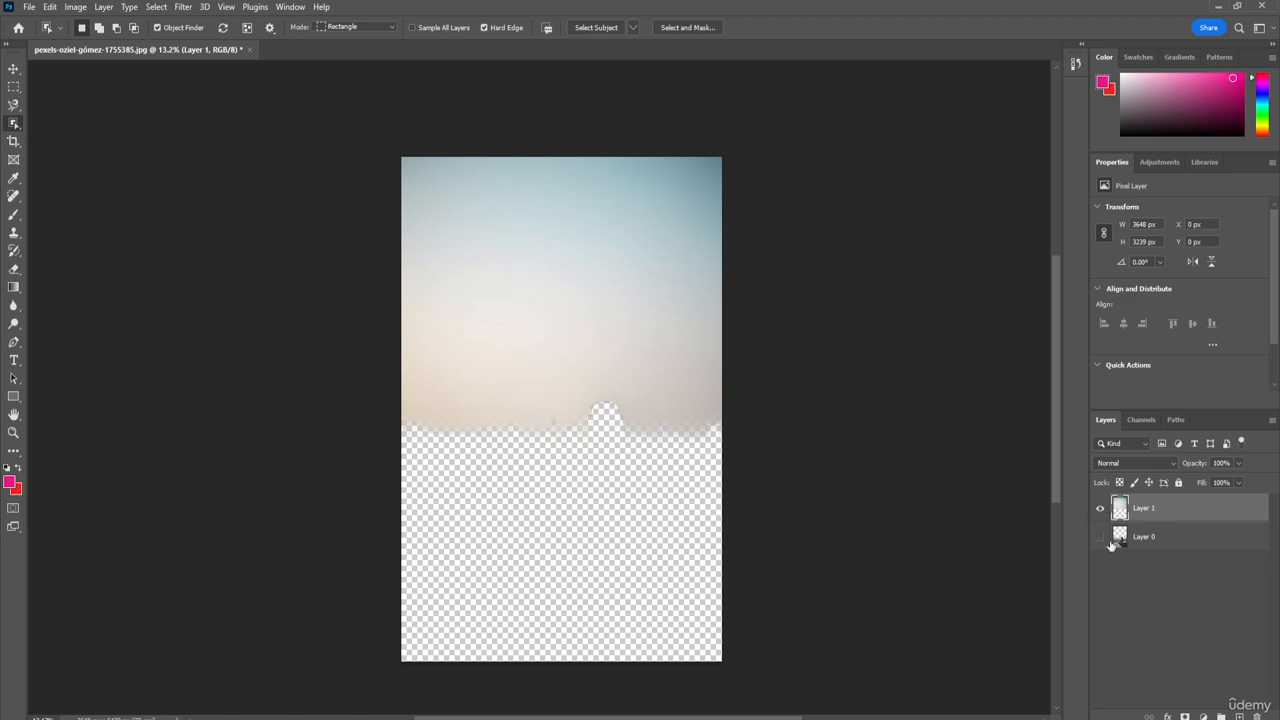
pyautogui.click(1100, 537)
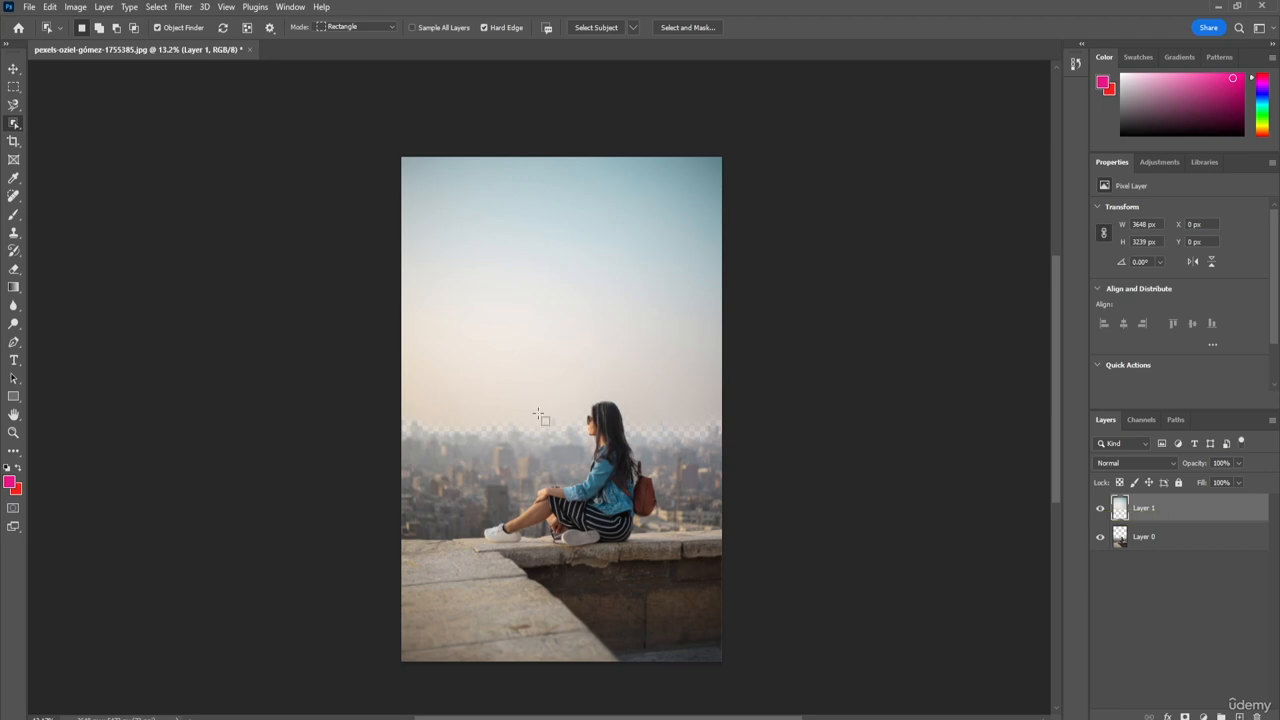
# Step: Undo the visibility changes and the sky layer cut, and clear the selection
pyautogui.hotkey('ctrl', 'z')
pyautogui.hotkey('ctrl', 'z')
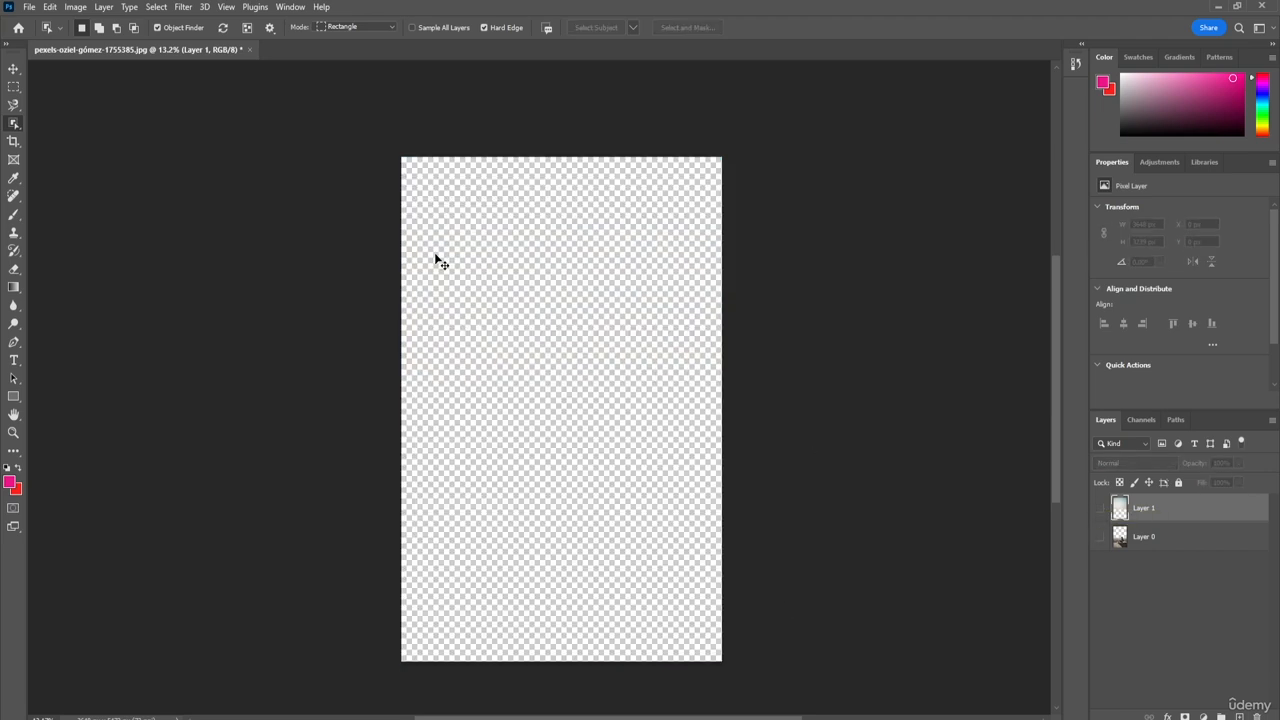
pyautogui.hotkey('ctrl', 'z')
pyautogui.hotkey('ctrl', 'z')
pyautogui.hotkey('ctrl', 'z')
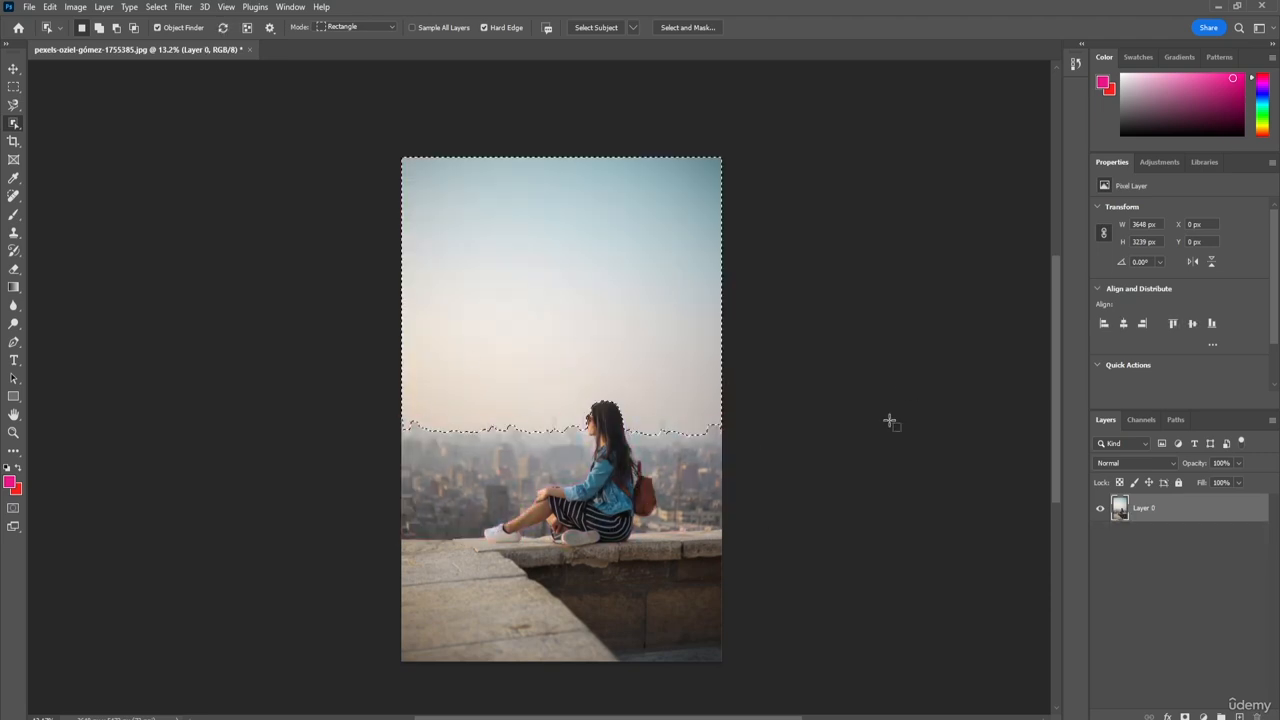
pyautogui.hotkey('ctrl', 'd')
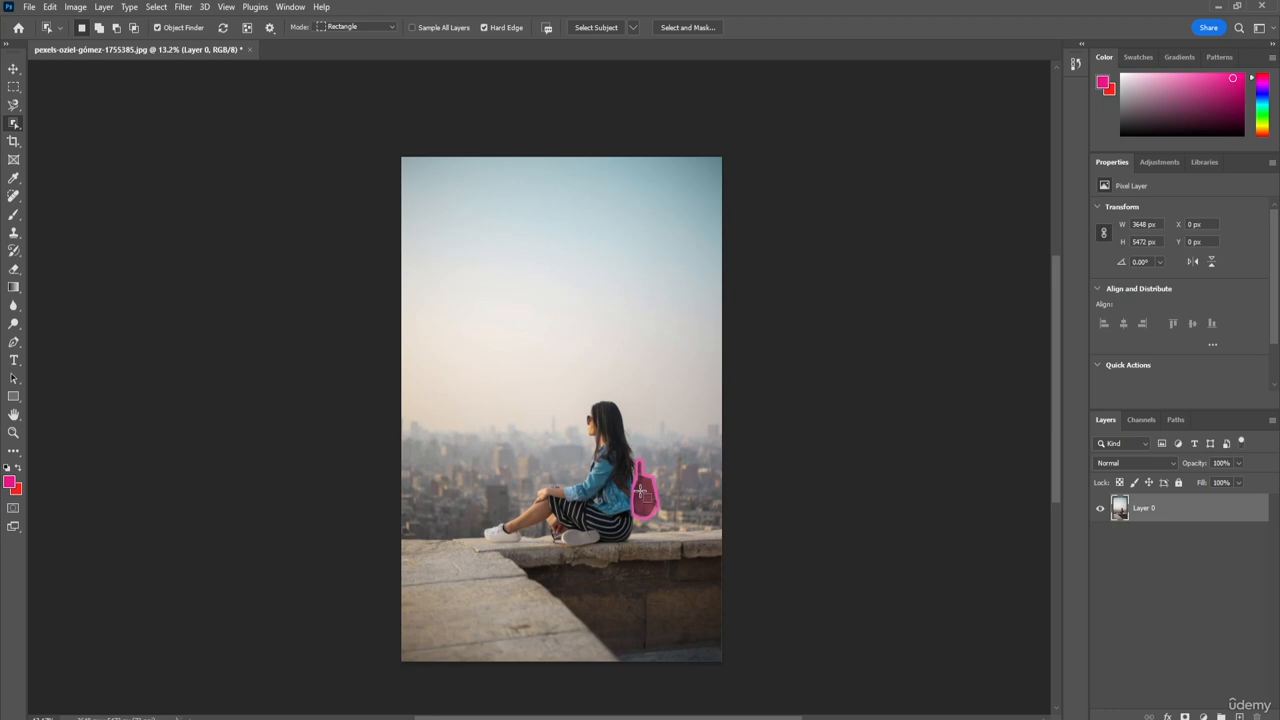
# Step: Select the woman's backpack, cut it onto its own layer, and toggle that layer's visibility to check the cutout
pyautogui.click(645, 497)
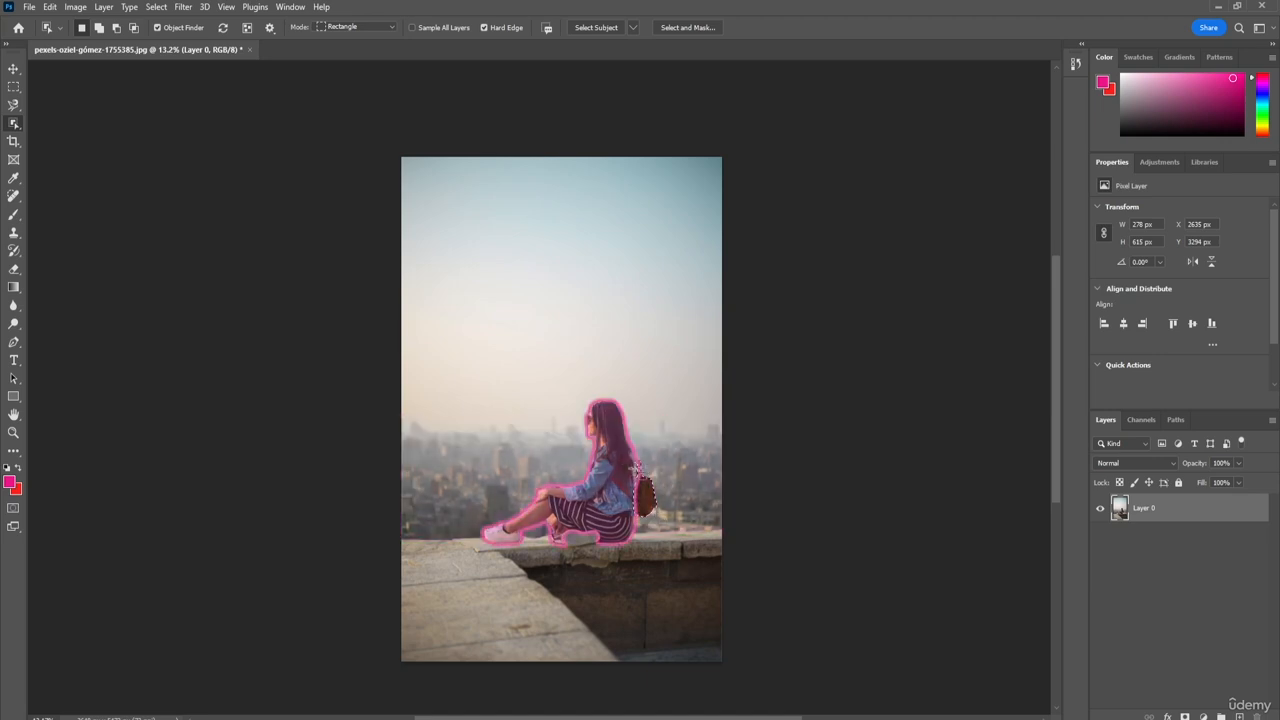
pyautogui.rightClick(645, 496)
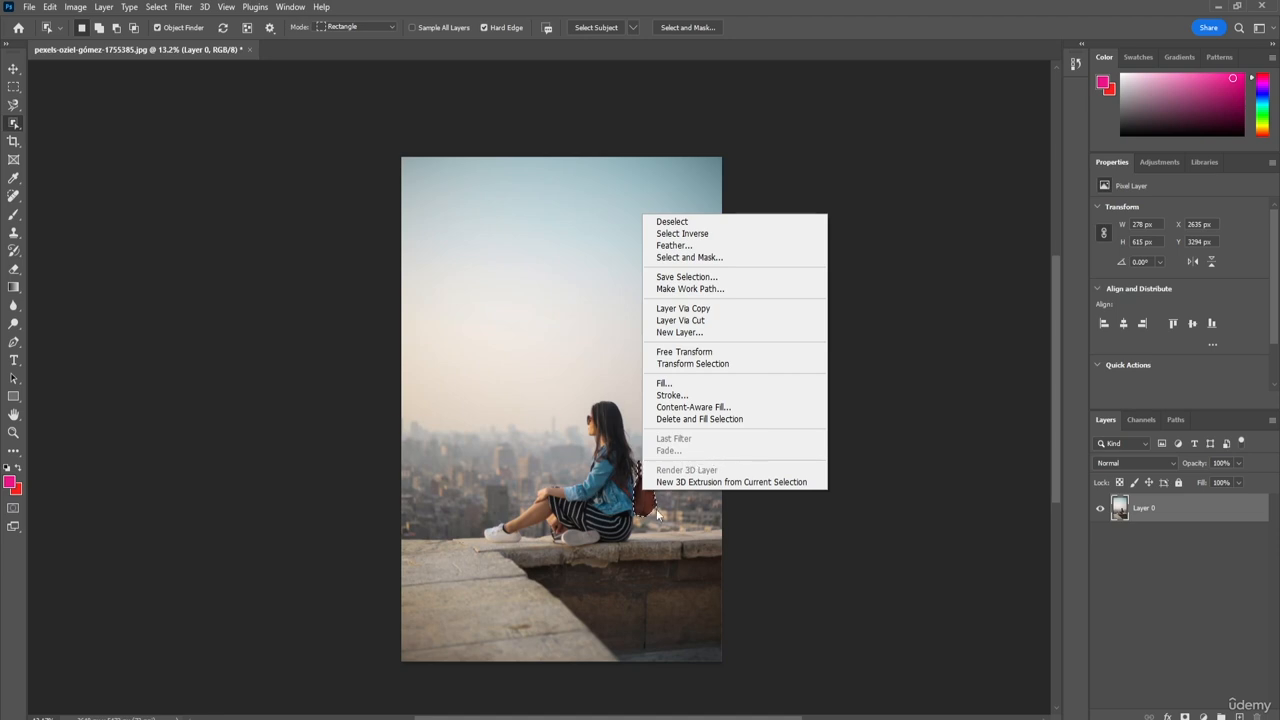
pyautogui.click(716, 322)
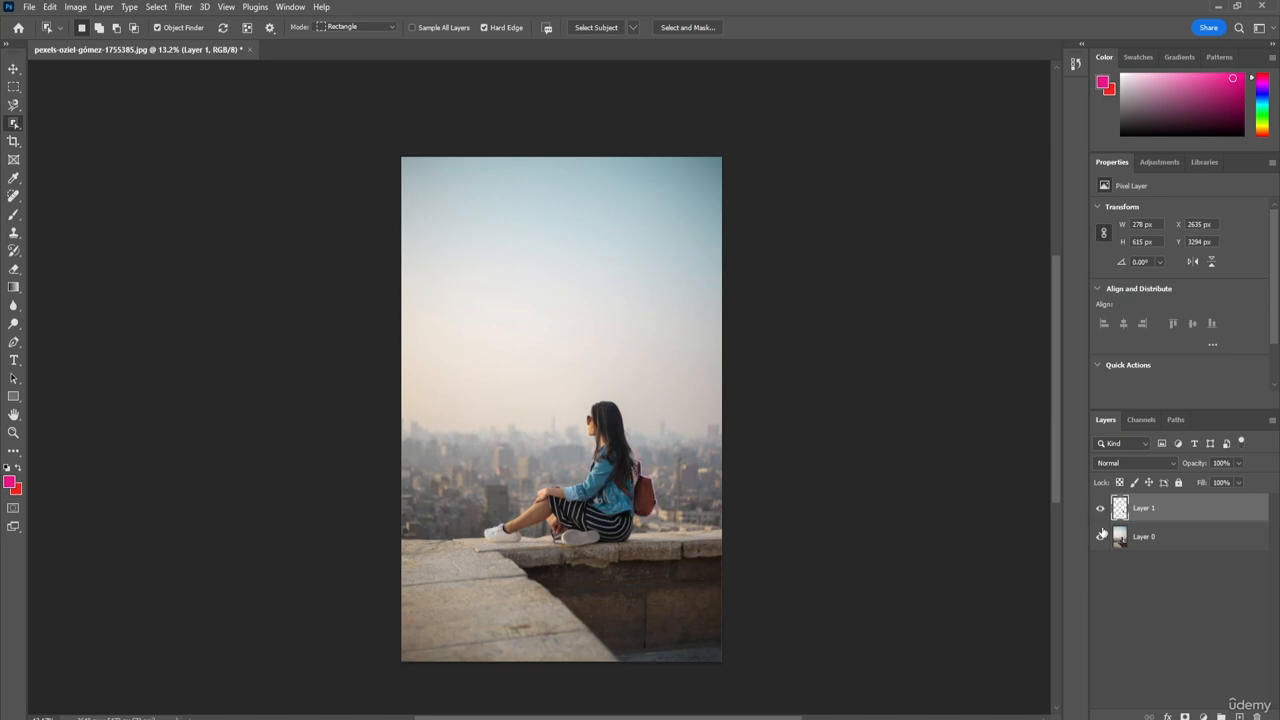
pyautogui.click(1100, 508)
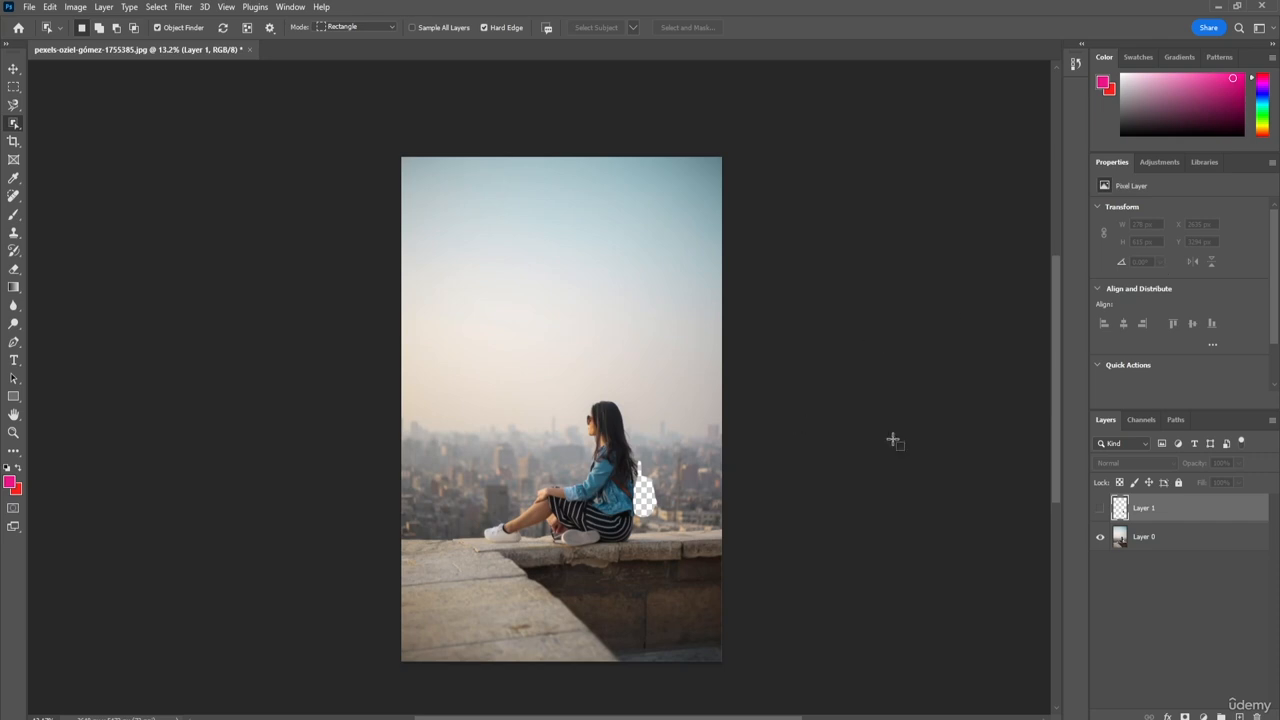
pyautogui.click(1101, 510)
# Step: Undo the backpack's layer cut and deselect it
pyautogui.hotkey('ctrl', 'z')
pyautogui.hotkey('ctrl', 'z')
pyautogui.hotkey('ctrl', 'z')
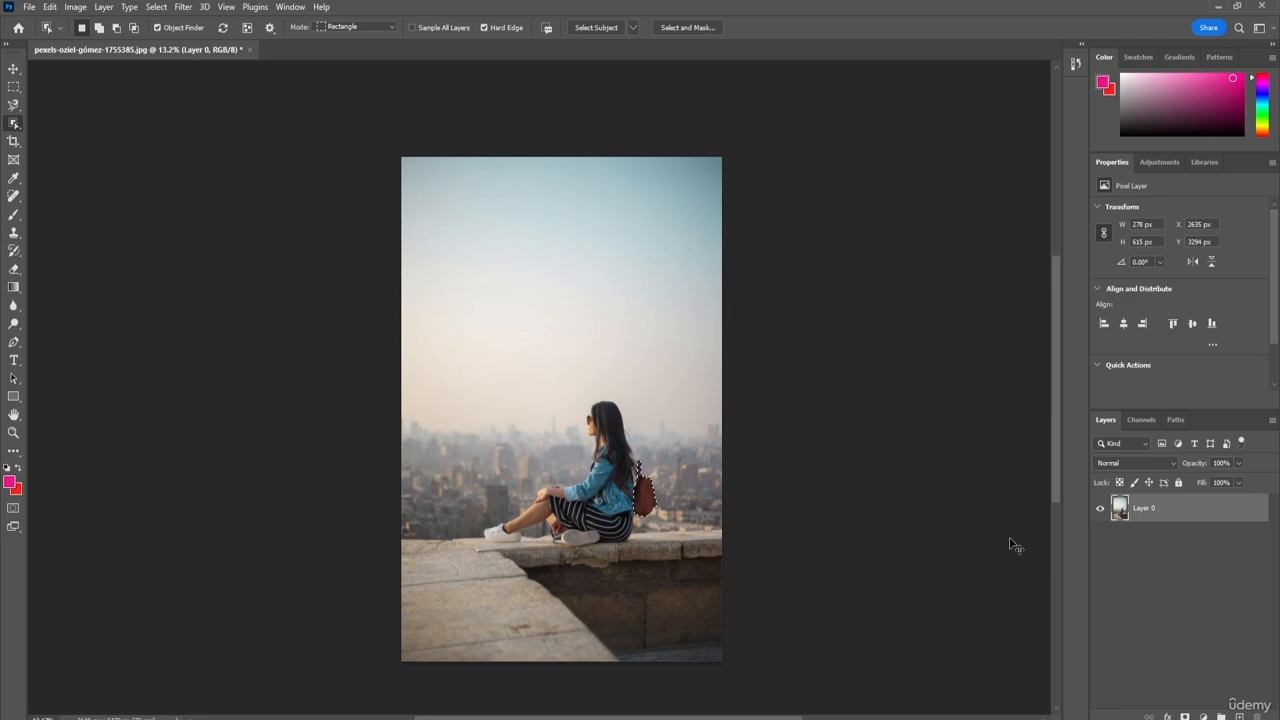
pyautogui.hotkey('ctrl', 'd')
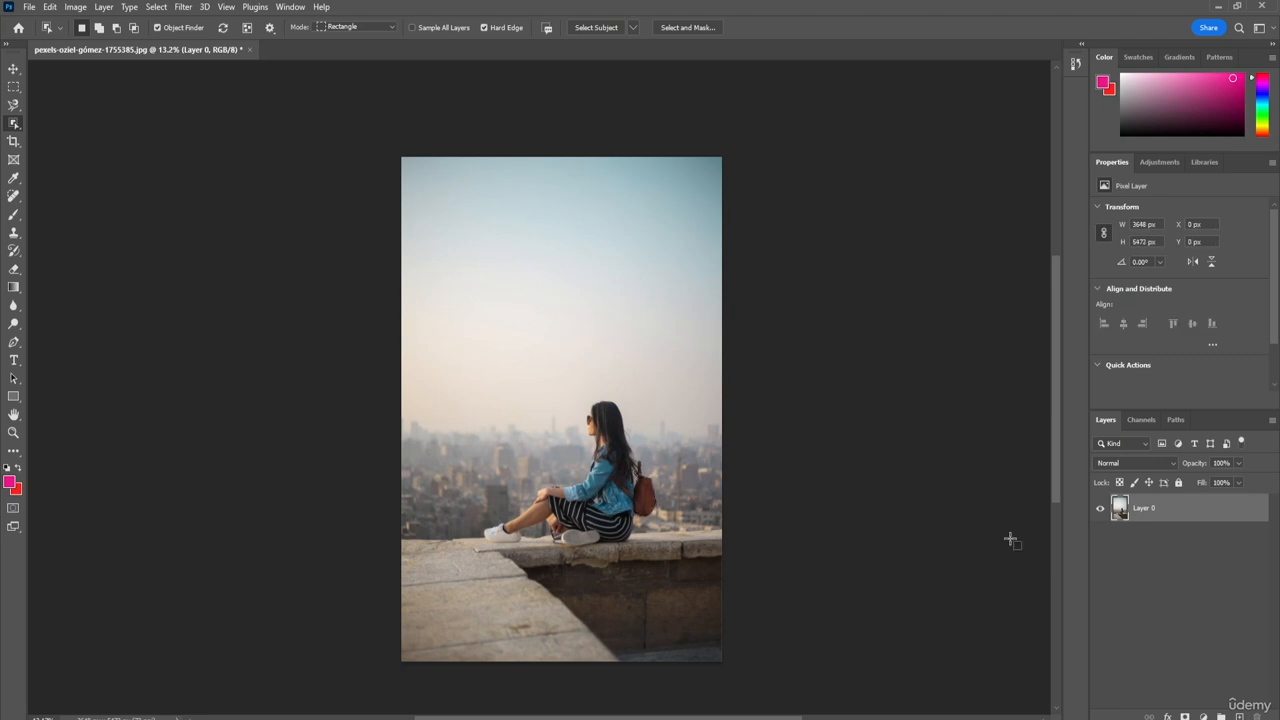
# Step: Select the backpack again and try to remove it with Delete and Fill Selection
pyautogui.click(645, 497)
pyautogui.rightClick(647, 500)
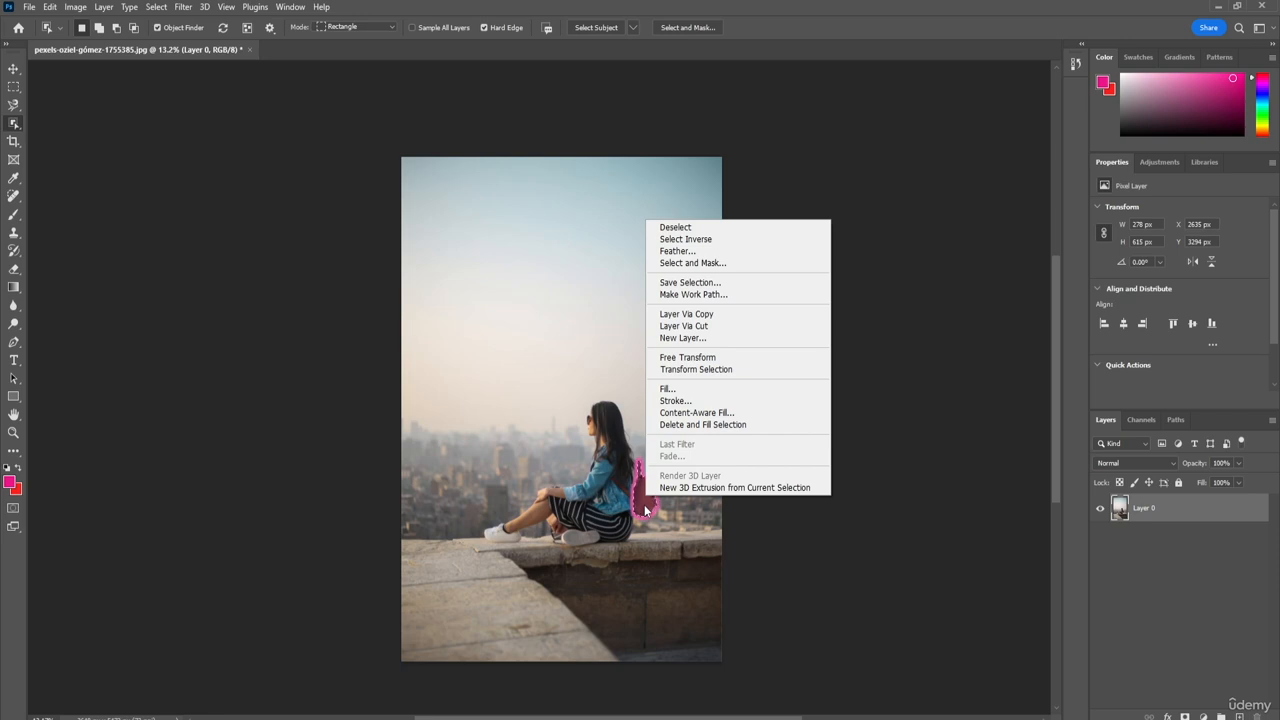
pyautogui.click(715, 428)
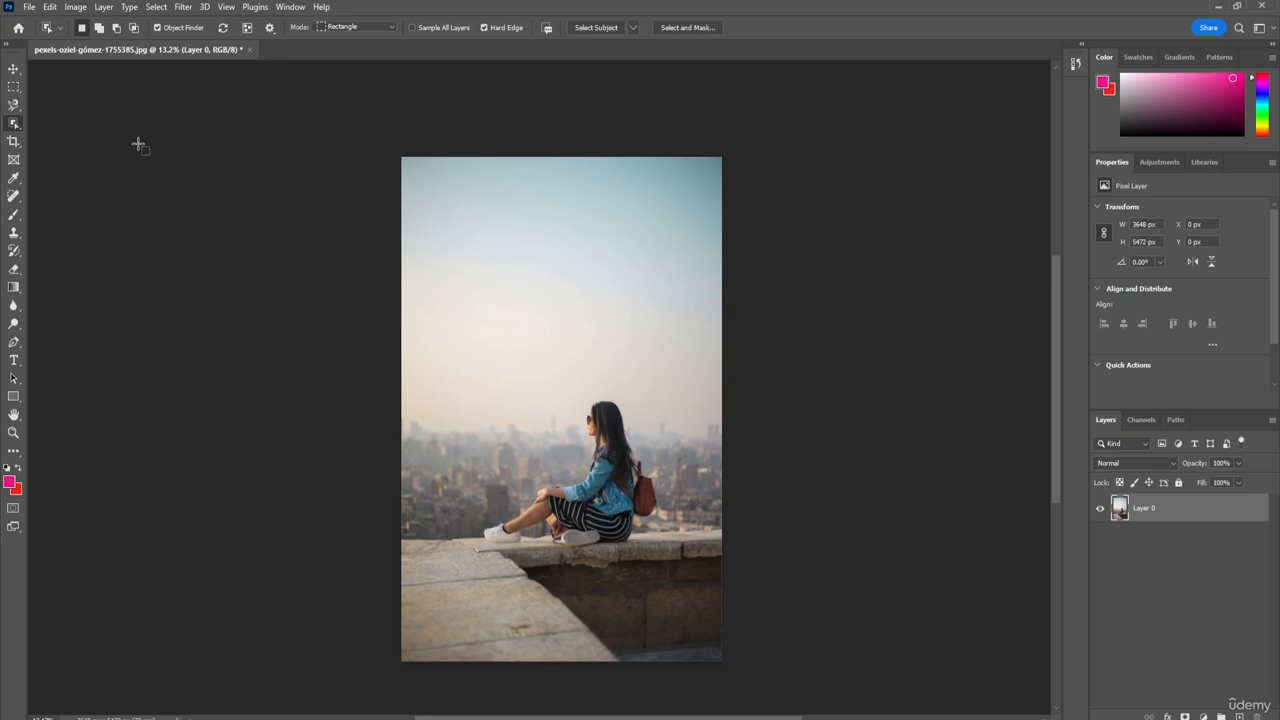
# Step: Select the sky and city background around the woman with the Quick Selection tool
pyautogui.rightClick(12, 125)
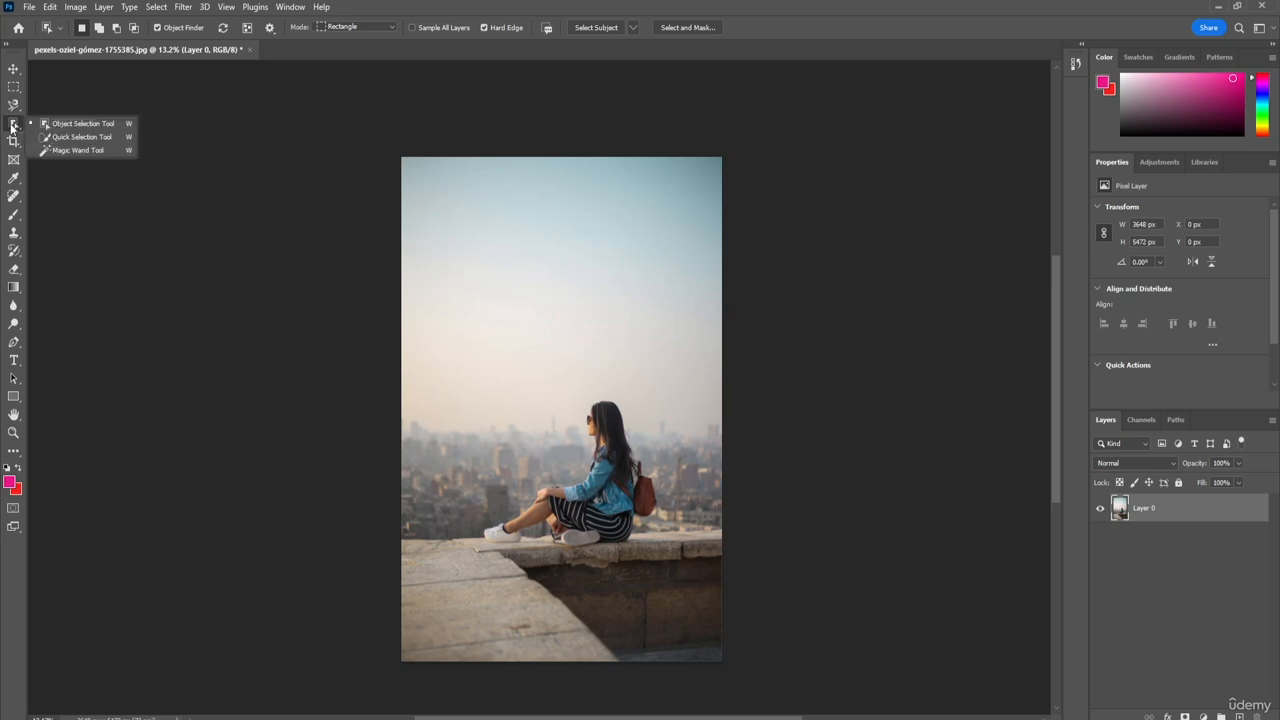
pyautogui.click(79, 137)
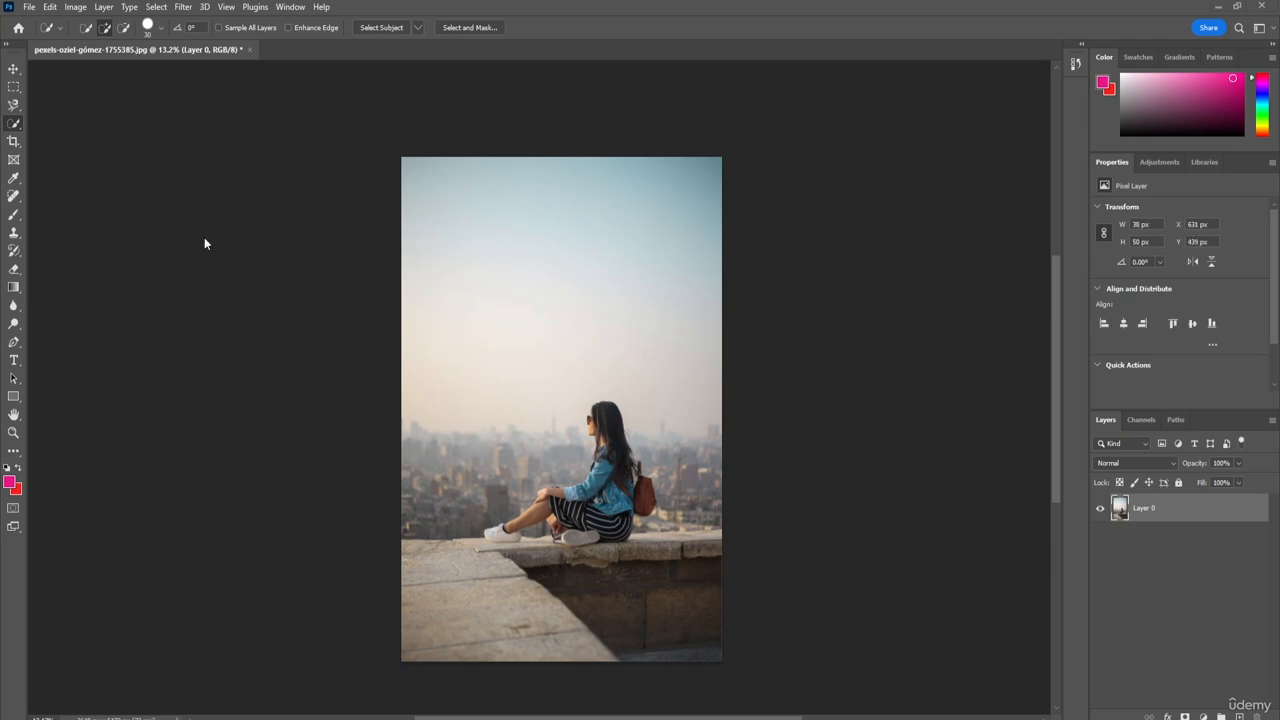
pyautogui.click(15, 130)
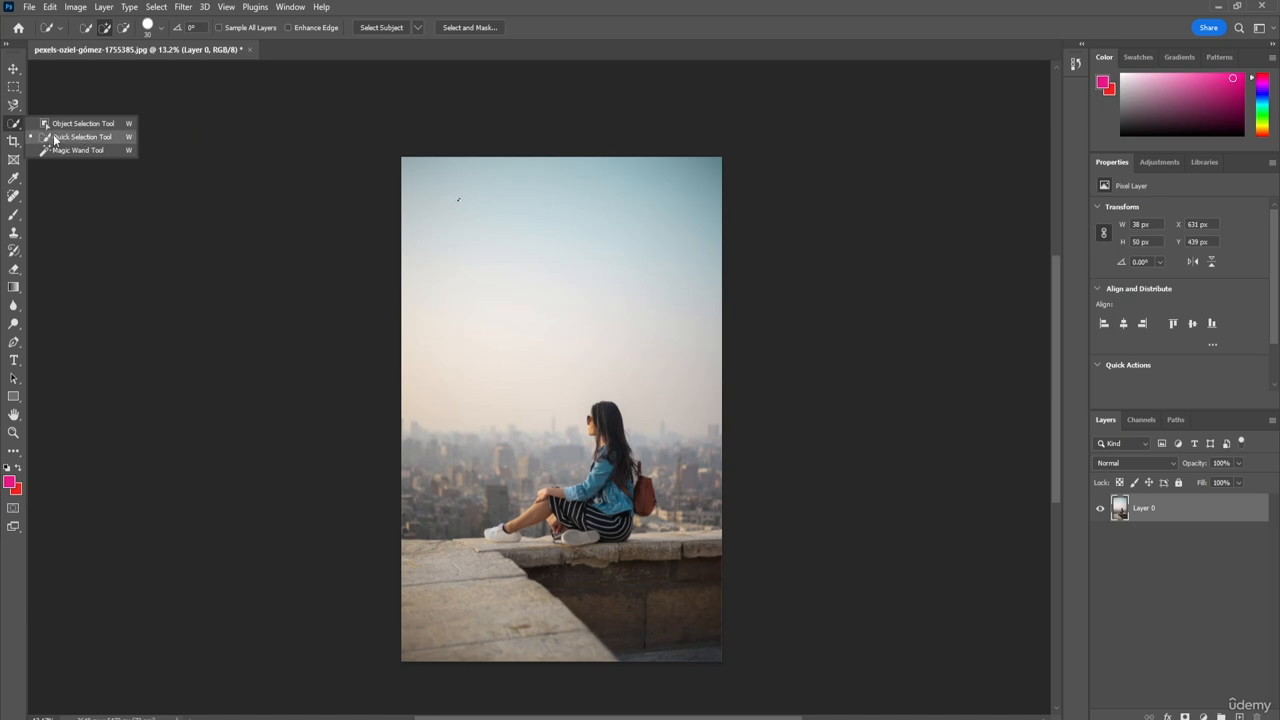
pyautogui.click(56, 137)
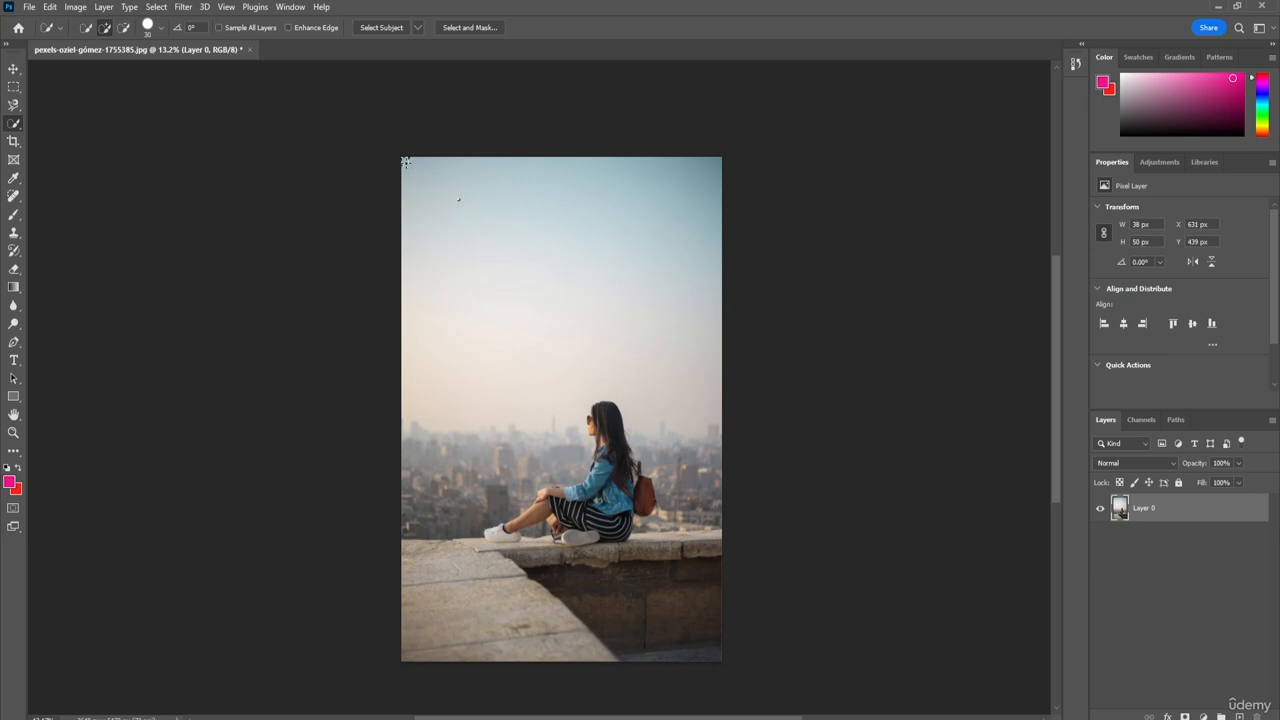
pyautogui.moveTo(405, 161); pyautogui.dragTo(468, 237)
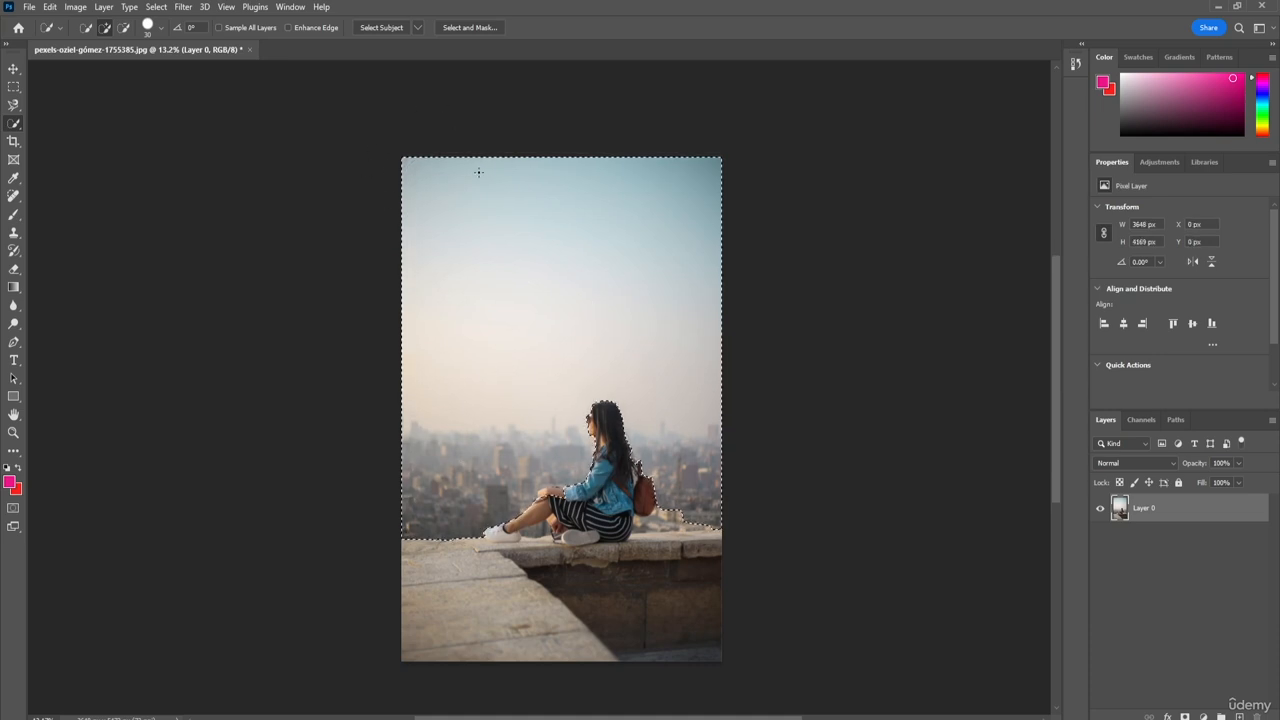
# Step: Check the selection's edges, cut the selected background onto its own layer, and hide Layer 0 to isolate it
pyautogui.press('z')
pyautogui.moveTo(365, 303)
pyautogui.mouseDown()
pyautogui.moveTo(413, 309)
pyautogui.moveTo(449, 374)
pyautogui.moveTo(433, 286)
pyautogui.mouseUp()
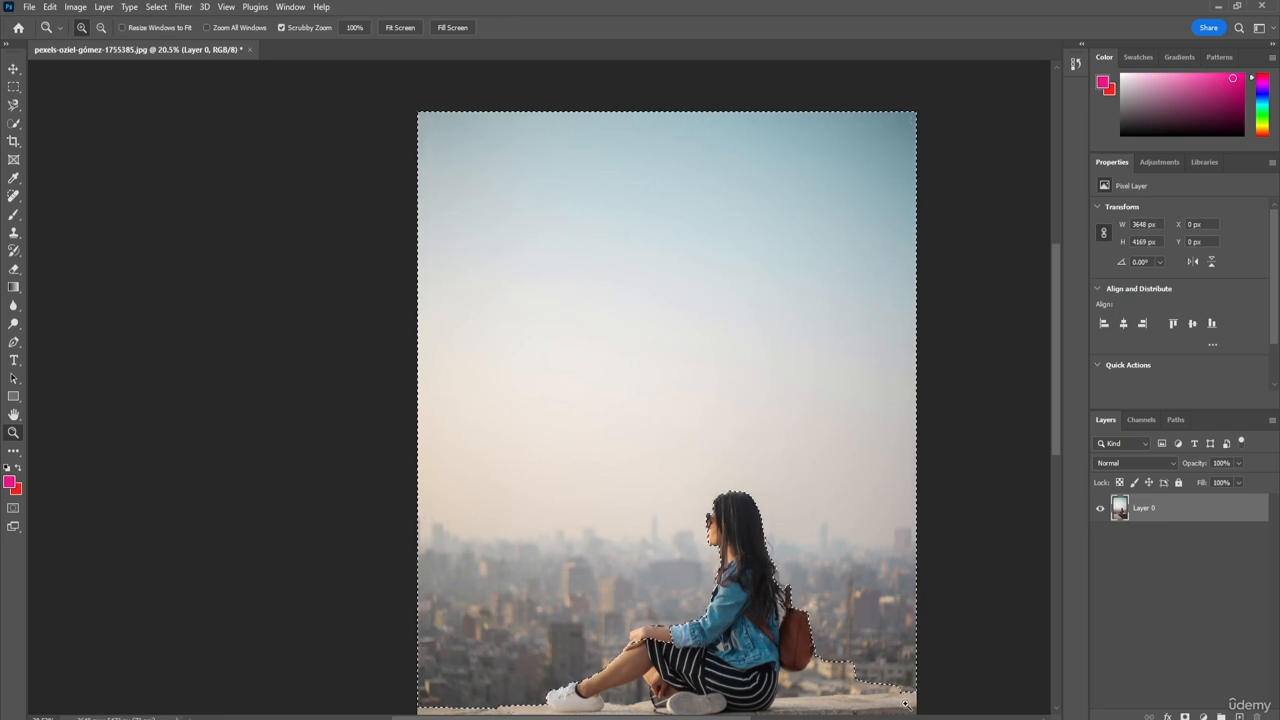
pyautogui.press('w')
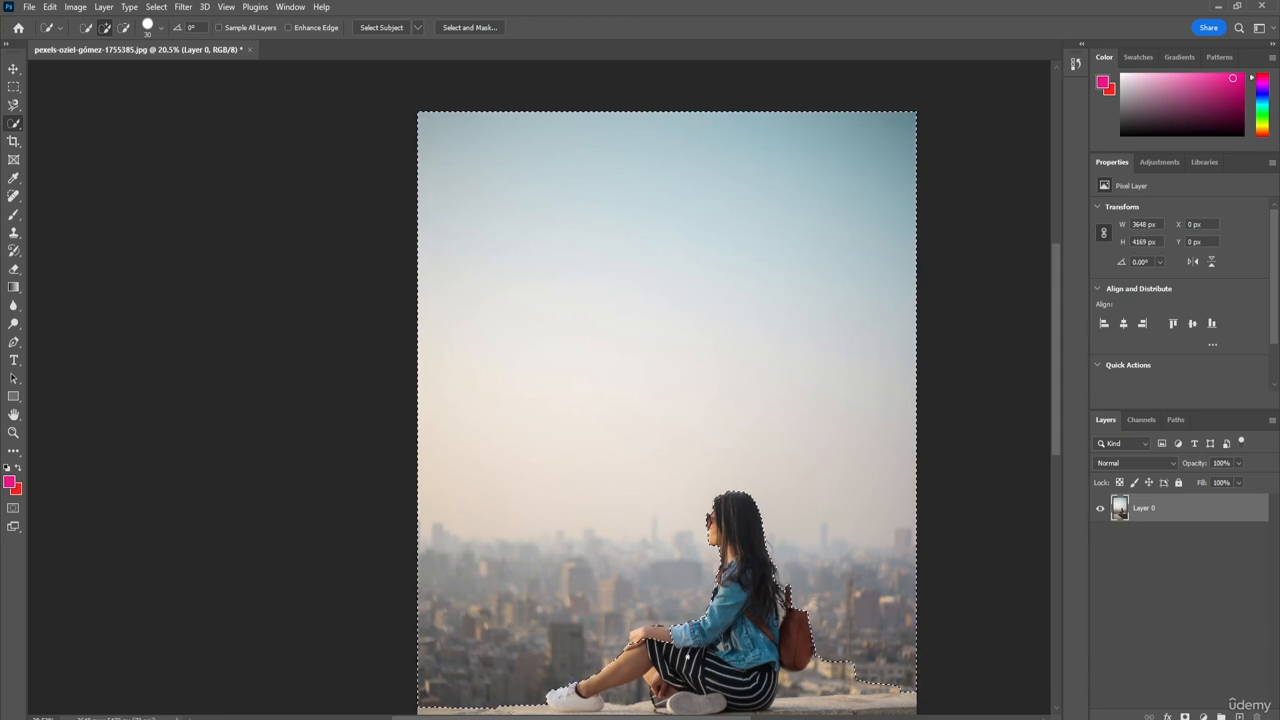
pyautogui.scroll(-1, 595, 495)
pyautogui.scroll(-2, 717, 689)
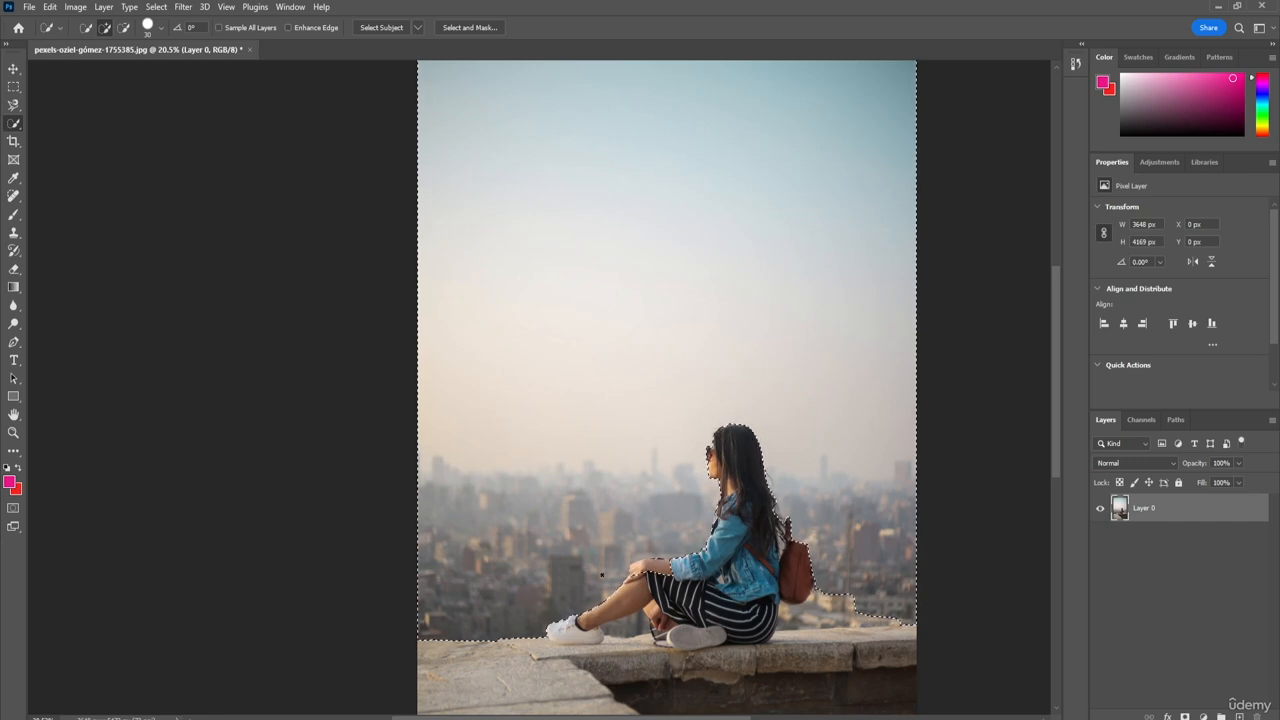
pyautogui.scroll(-2, 646, 478)
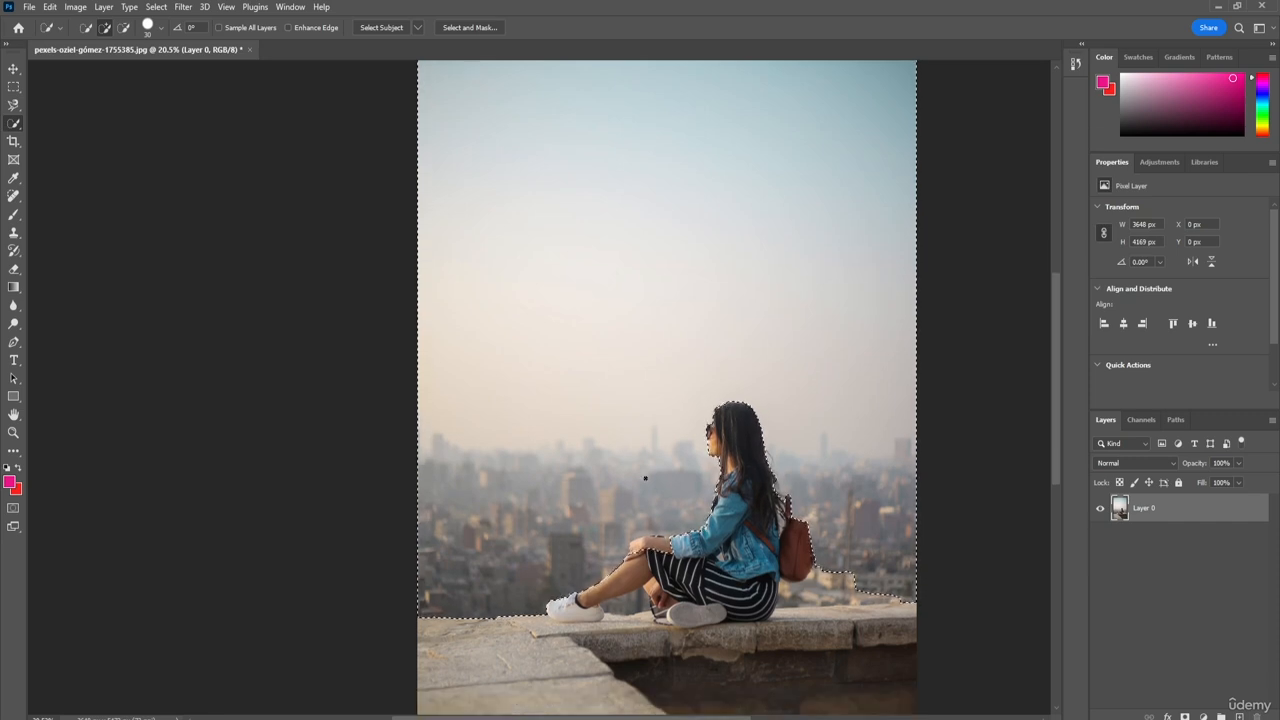
pyautogui.scroll(4, 646, 478)
pyautogui.scroll(1, 645, 478)
pyautogui.rightClick(621, 361)
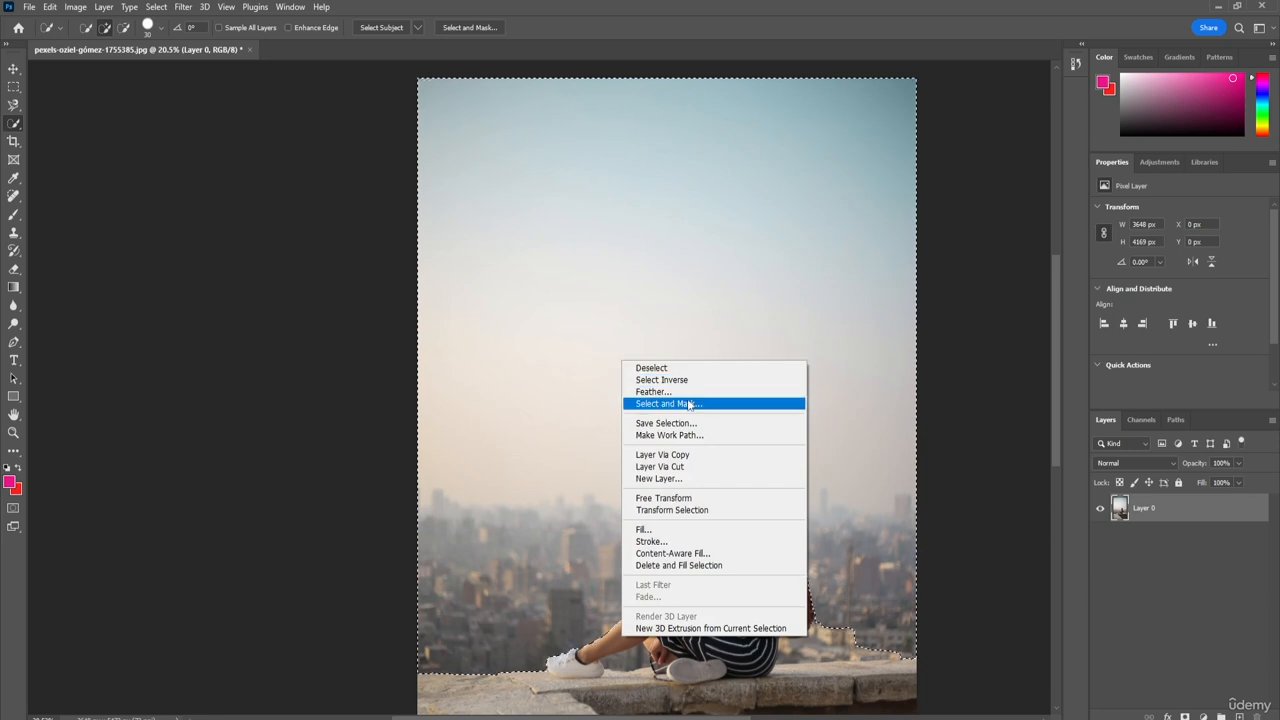
pyautogui.click(688, 467)
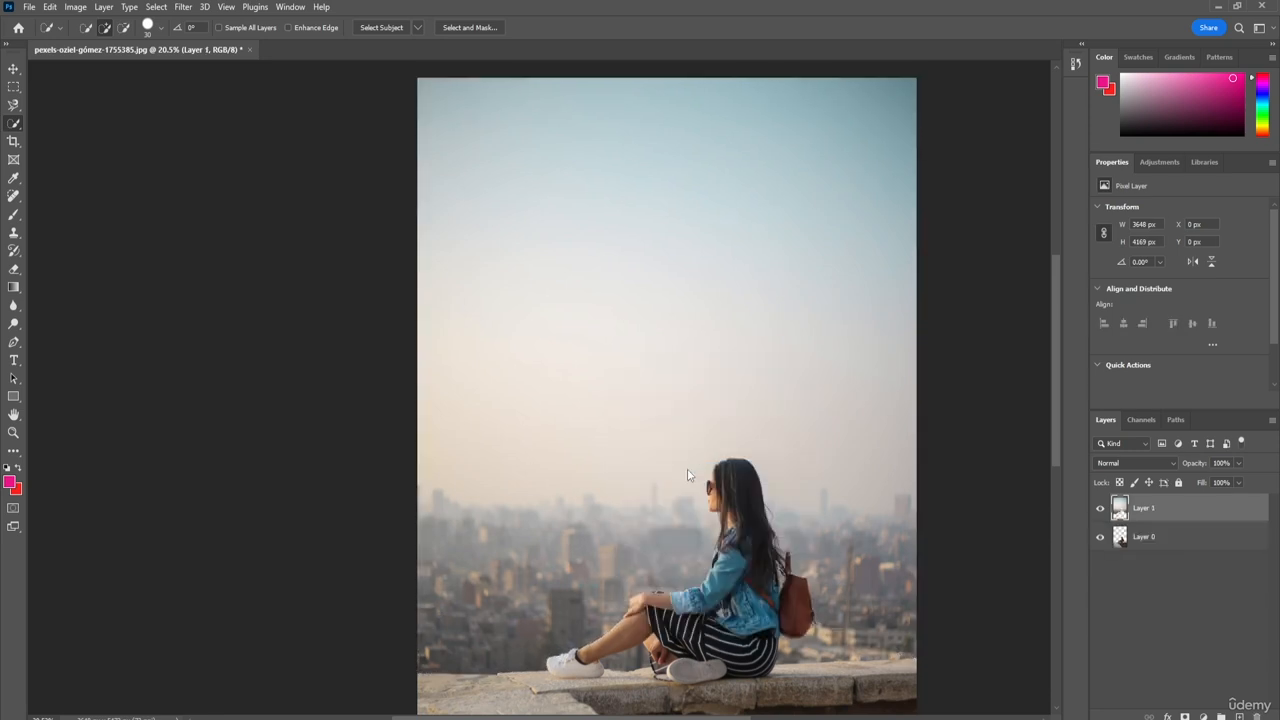
pyautogui.click(1100, 538)
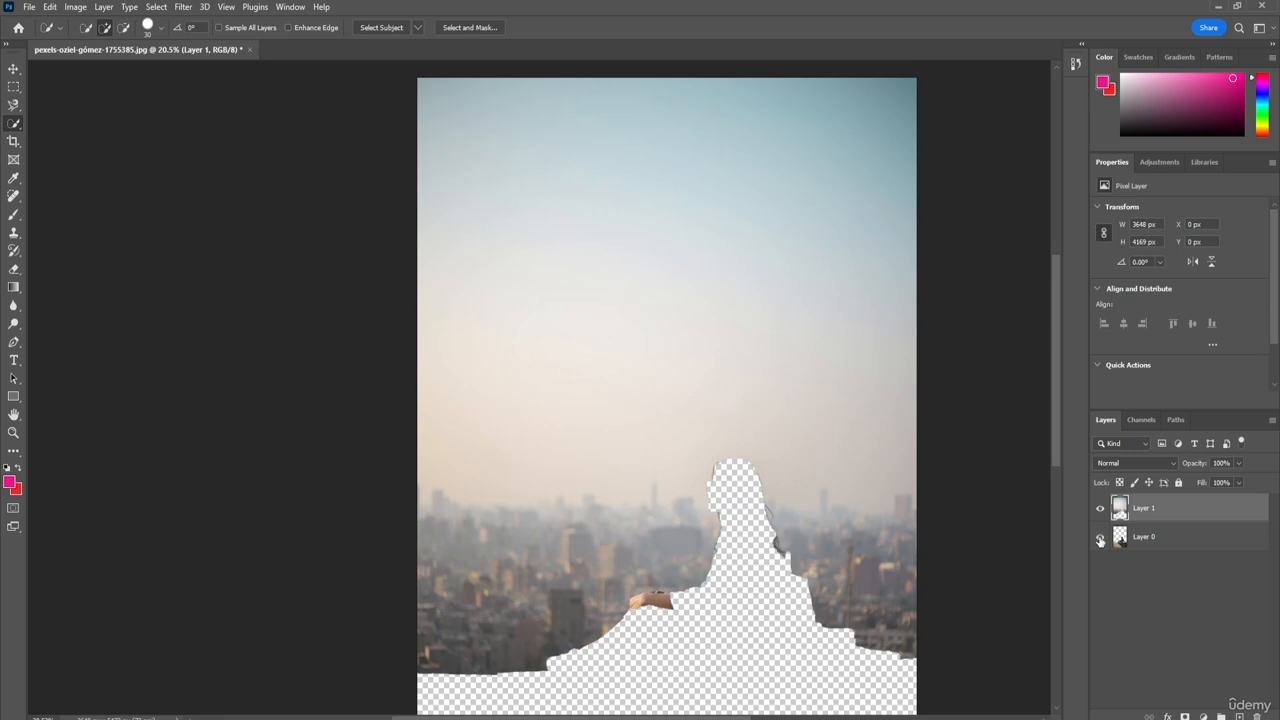
# Step: Show Layer 0 and hide Layer 1 to isolate the woman and the stone ledge
pyautogui.click(1100, 538)
pyautogui.click(1100, 509)
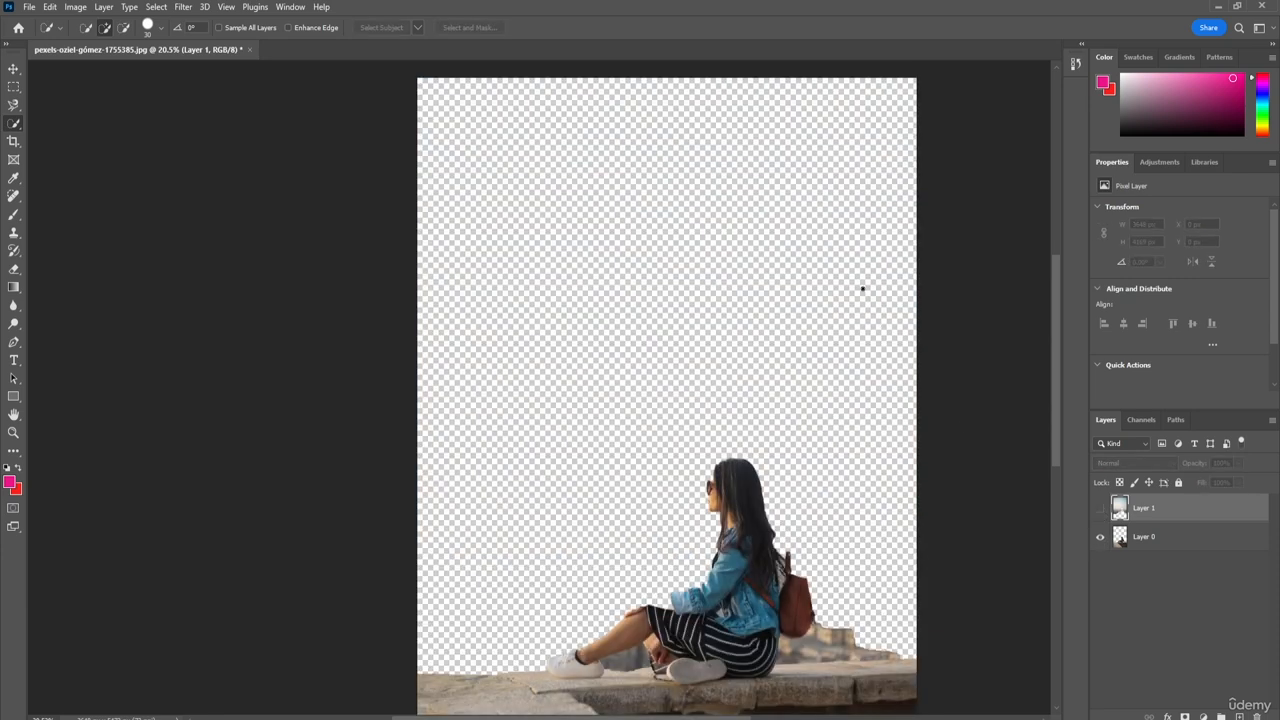
pyautogui.scroll(-5, 820, 400)
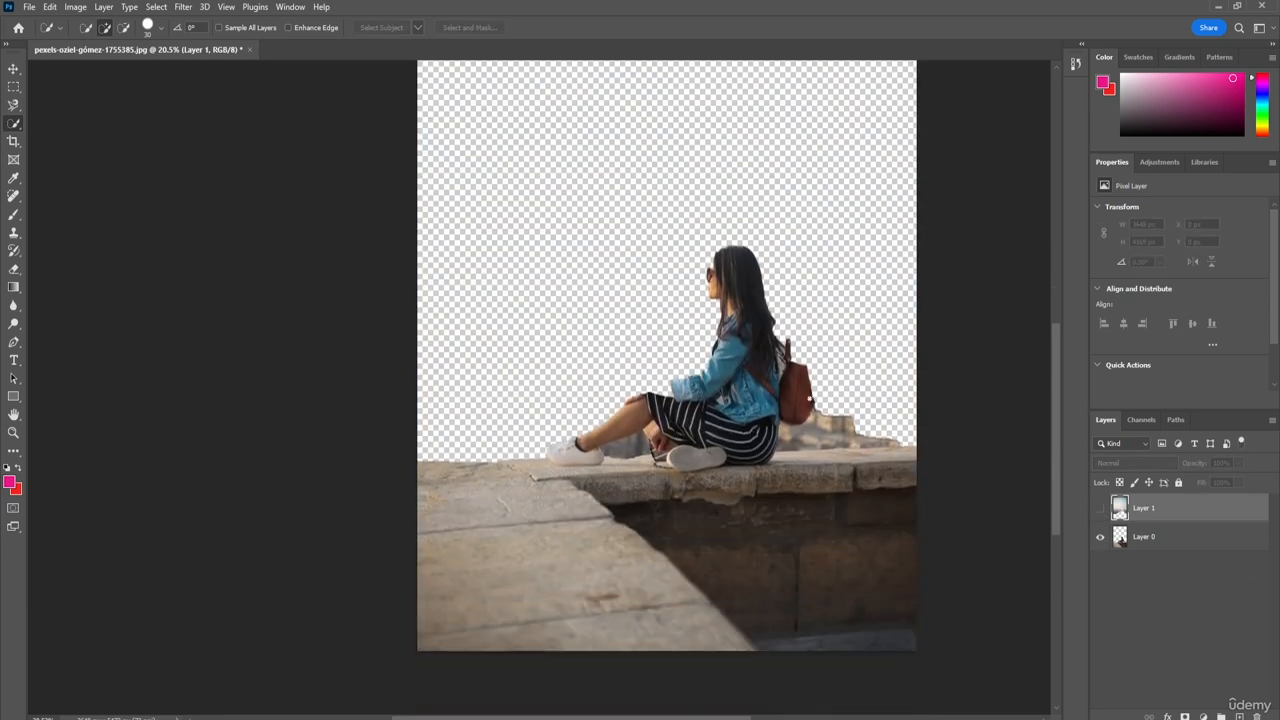
pyautogui.hotkey('ctrl', 'space')
pyautogui.moveTo(888, 533); pyautogui.dragTo(852, 524)
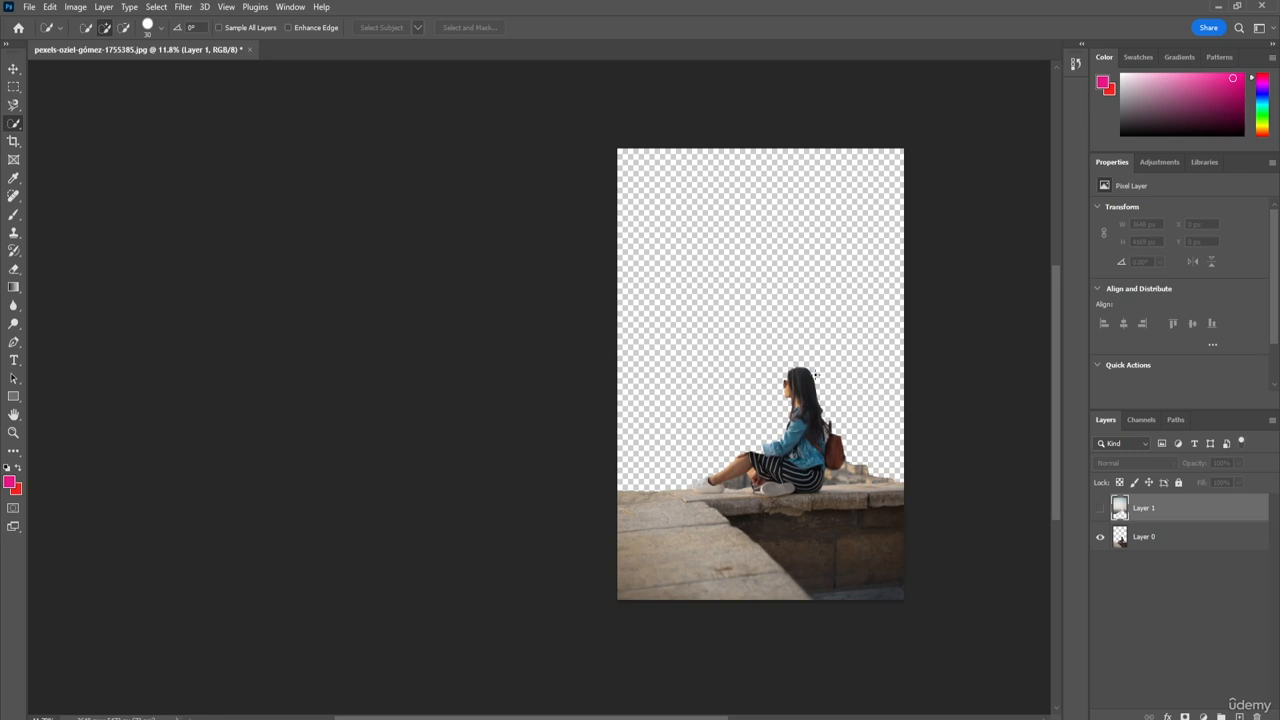
# Step: Try selecting the seated woman with the Quick Selection tool while hidden Layer 1 is active, clearing unwanted selections
pyautogui.moveTo(808, 385)
pyautogui.mouseDown()
pyautogui.moveTo(798, 444)
pyautogui.moveTo(815, 464)
pyautogui.moveTo(684, 485)
pyautogui.mouseUp()
pyautogui.hotkey('ctrl', 'd')
pyautogui.moveTo(805, 374); pyautogui.dragTo(821, 424)
pyautogui.moveTo(806, 416)
pyautogui.mouseDown()
pyautogui.moveTo(791, 460)
pyautogui.moveTo(721, 474)
pyautogui.mouseUp()
pyautogui.hotkey('ctrl', 'd')
pyautogui.rightClick(800, 434)
pyautogui.click(806, 412)
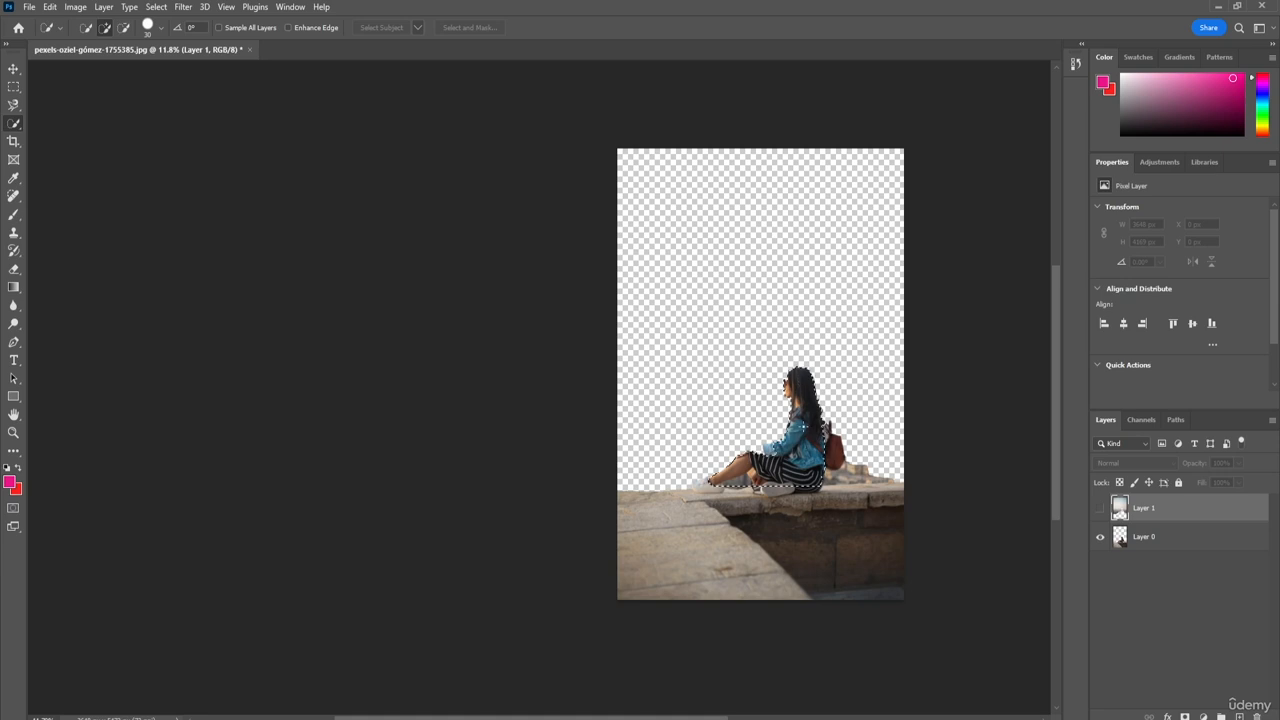
pyautogui.hotkey('ctrl', 'd')
# Step: Try to cut the woman's selection onto a new layer from Layer 1, and delete that layer
pyautogui.rightClick(756, 190)
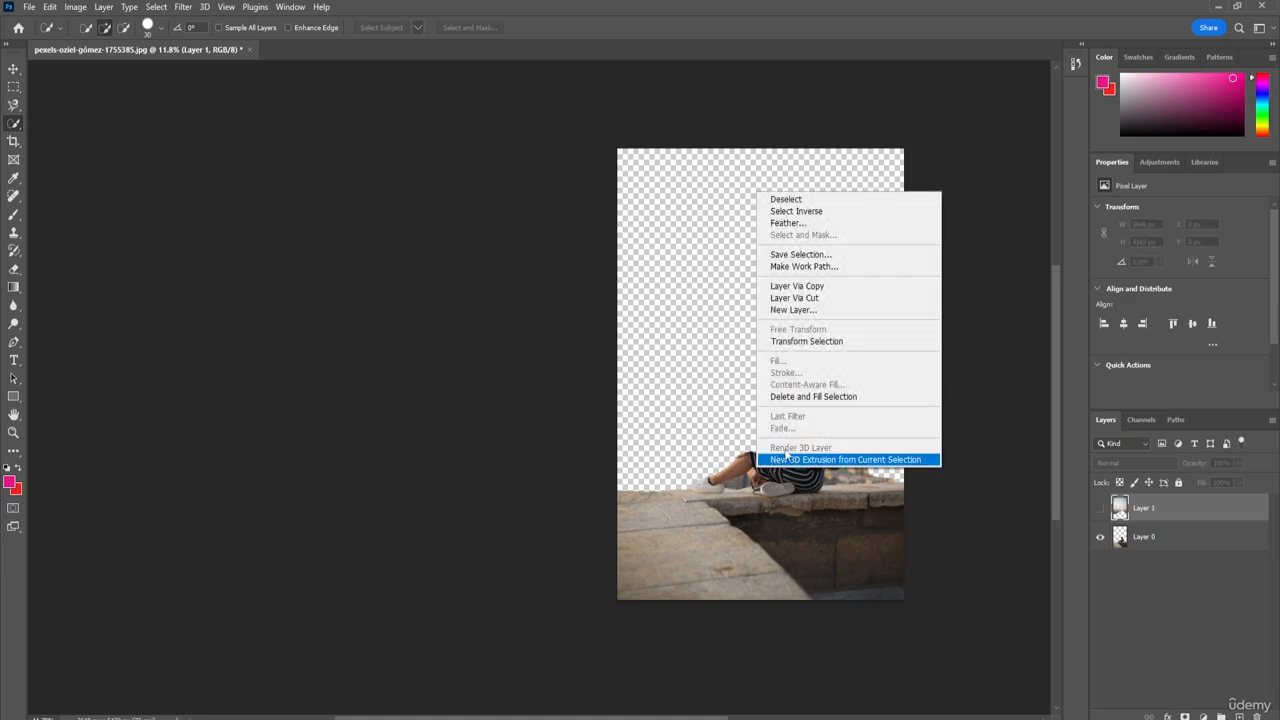
pyautogui.click(800, 297)
pyautogui.click(1100, 508)
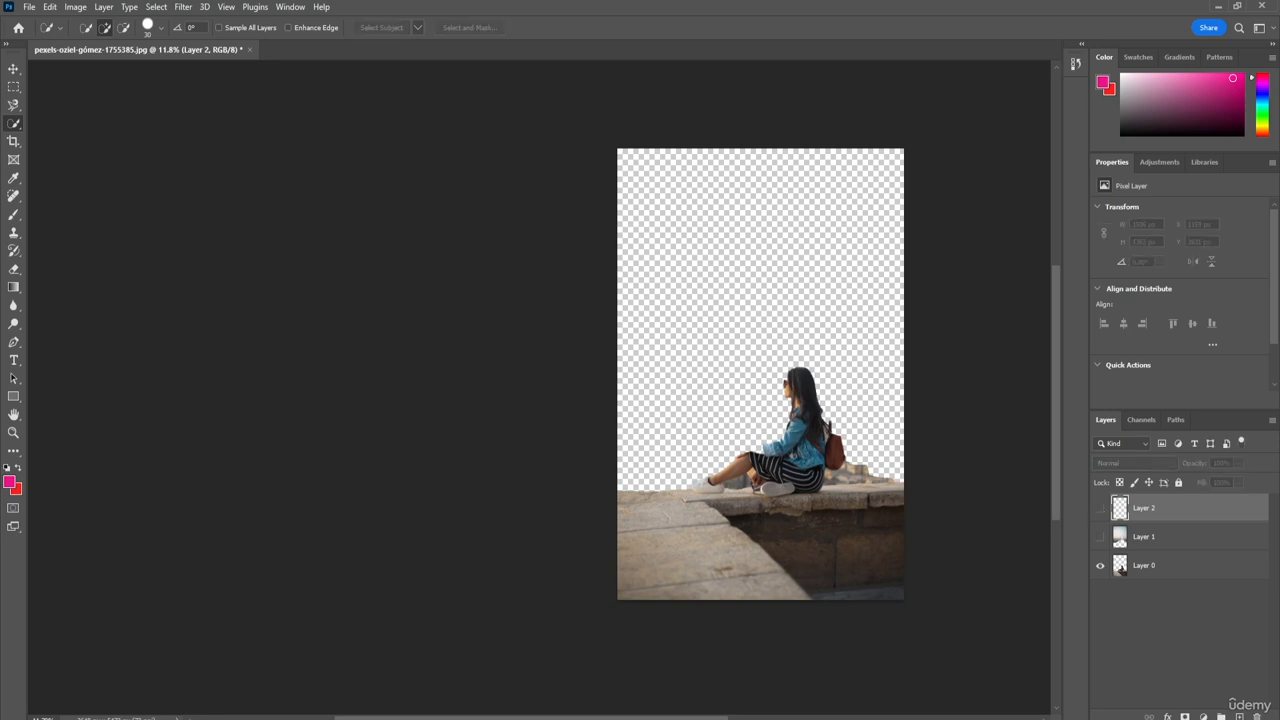
pyautogui.press('Delete')
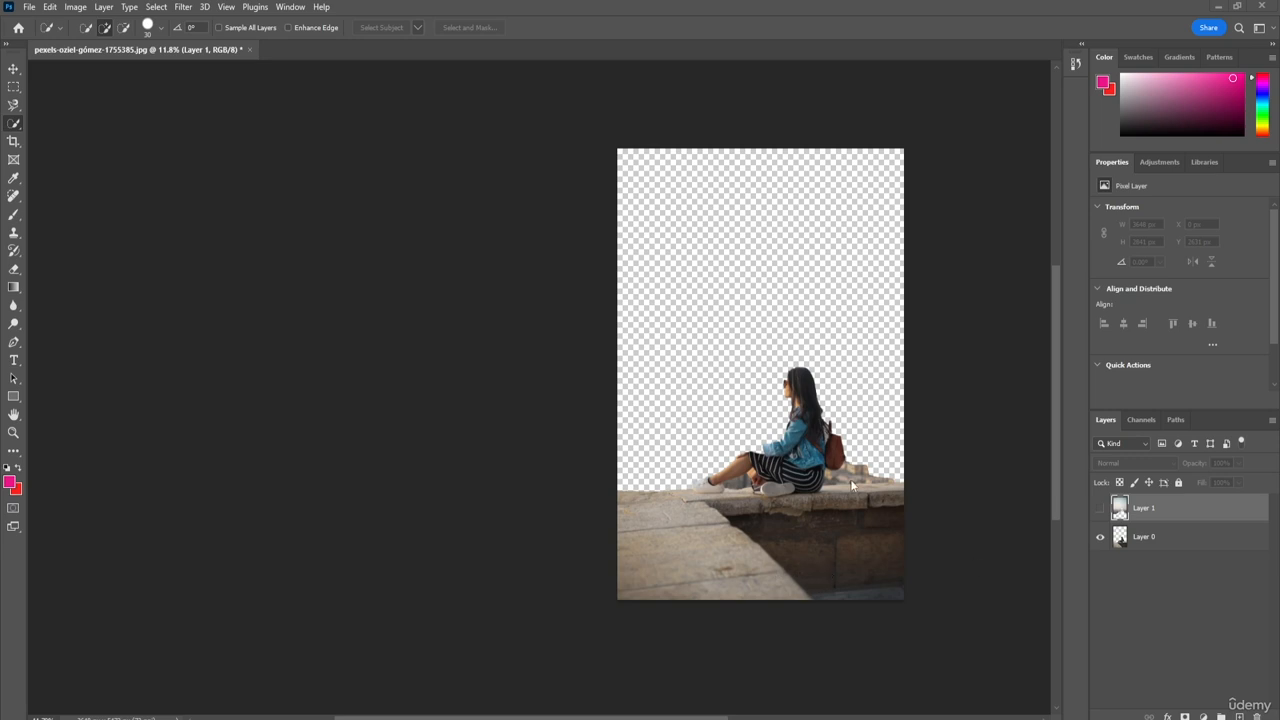
# Step: Quick-select the seated woman on Layer 0, cut her onto a new layer, and hide that layer
pyautogui.click(1100, 510)
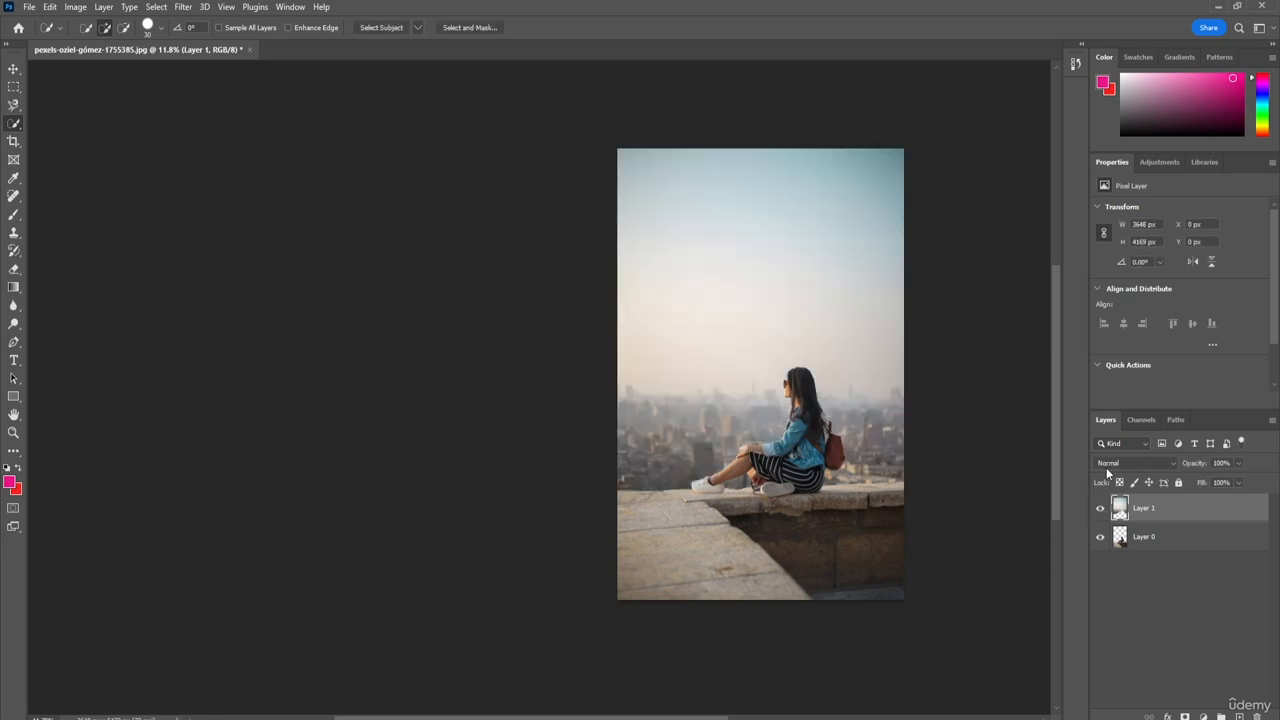
pyautogui.click(1100, 510)
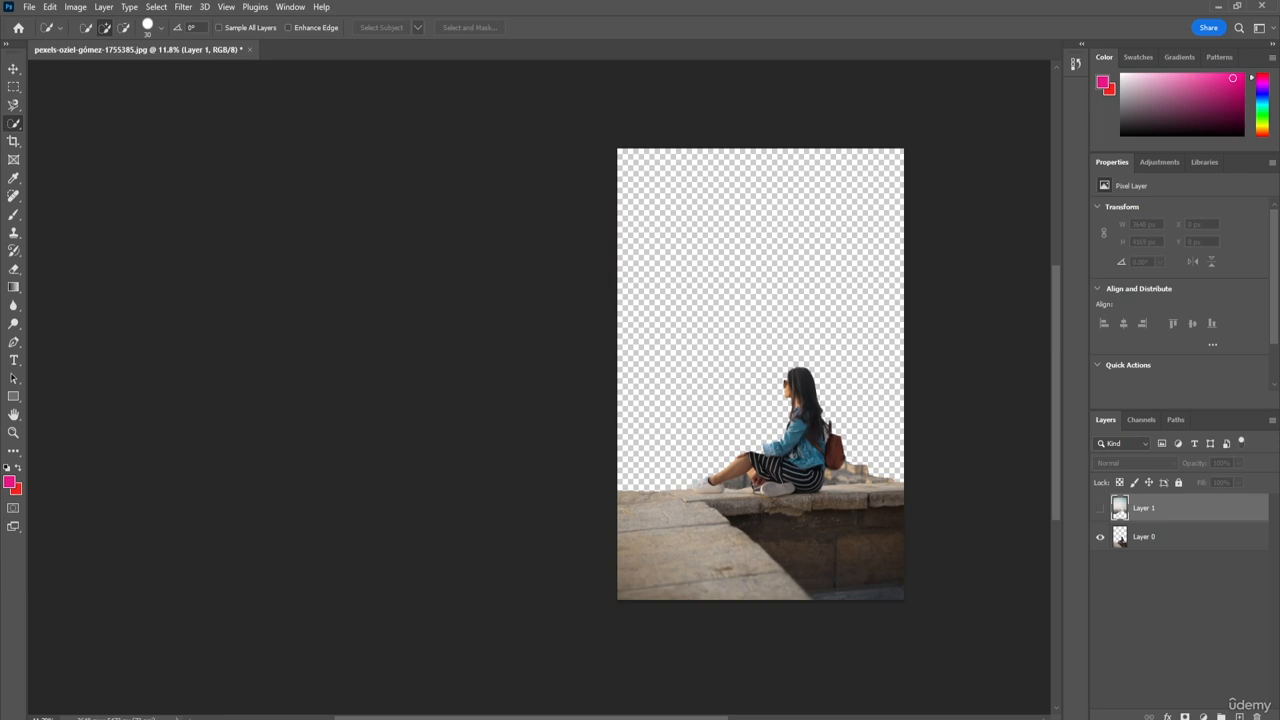
pyautogui.click(1176, 545)
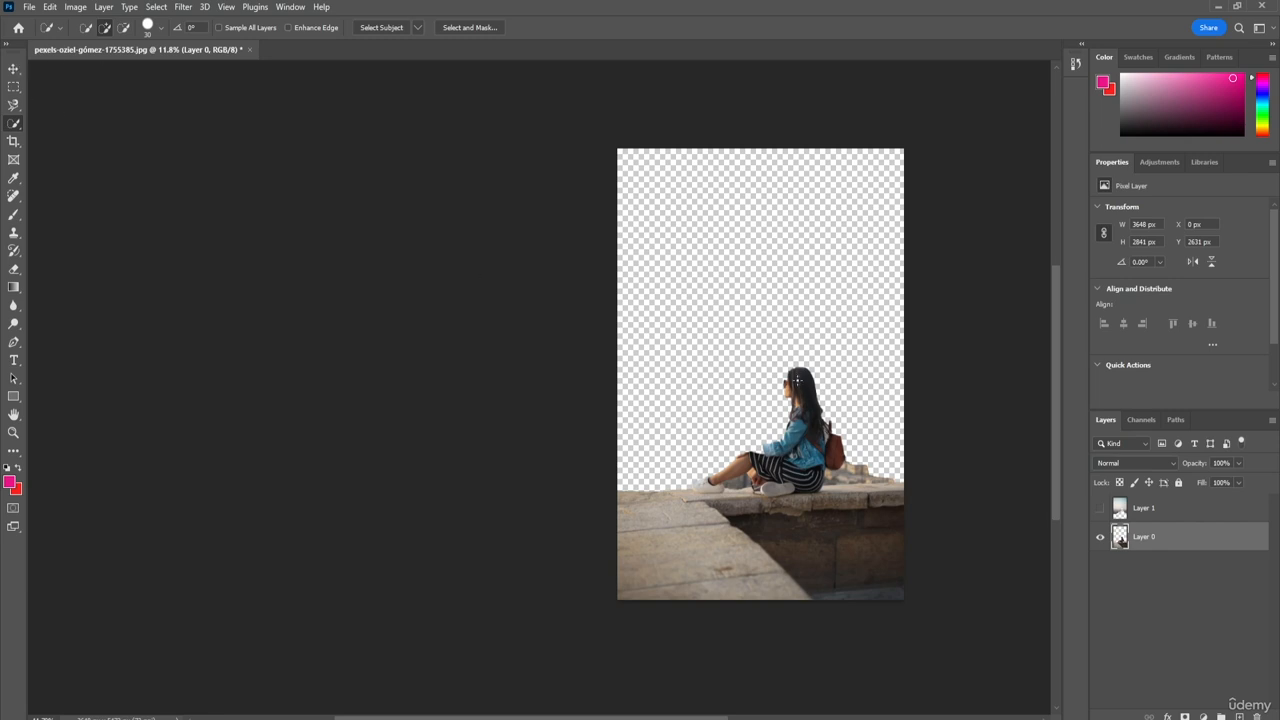
pyautogui.moveTo(798, 377)
pyautogui.mouseDown()
pyautogui.moveTo(812, 410)
pyautogui.moveTo(802, 455)
pyautogui.moveTo(775, 478)
pyautogui.moveTo(702, 484)
pyautogui.mouseUp()
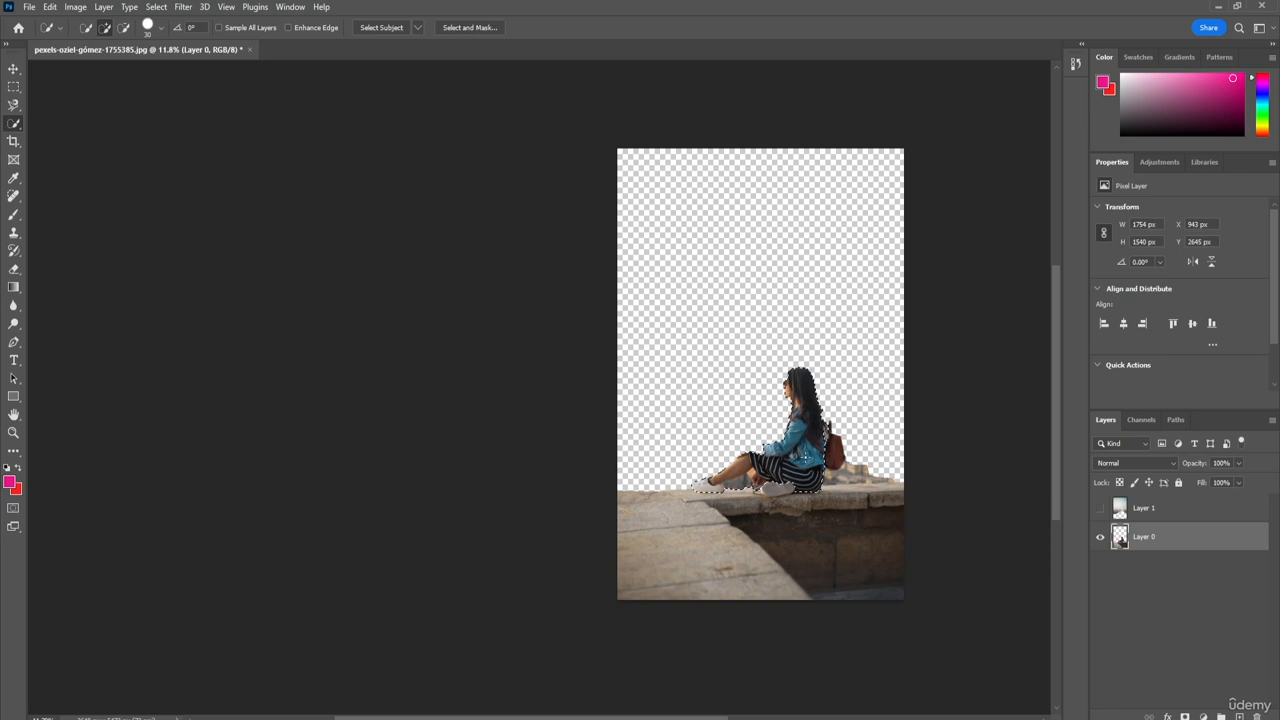
pyautogui.rightClick(808, 187)
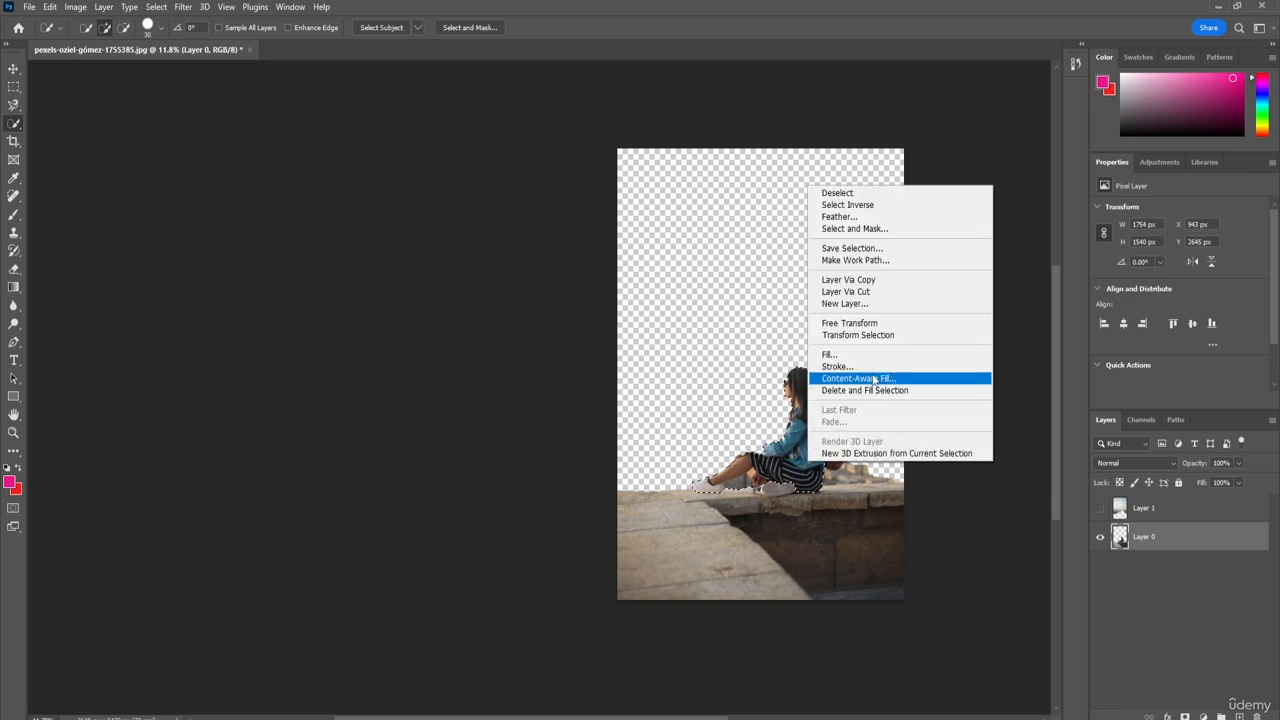
pyautogui.click(870, 291)
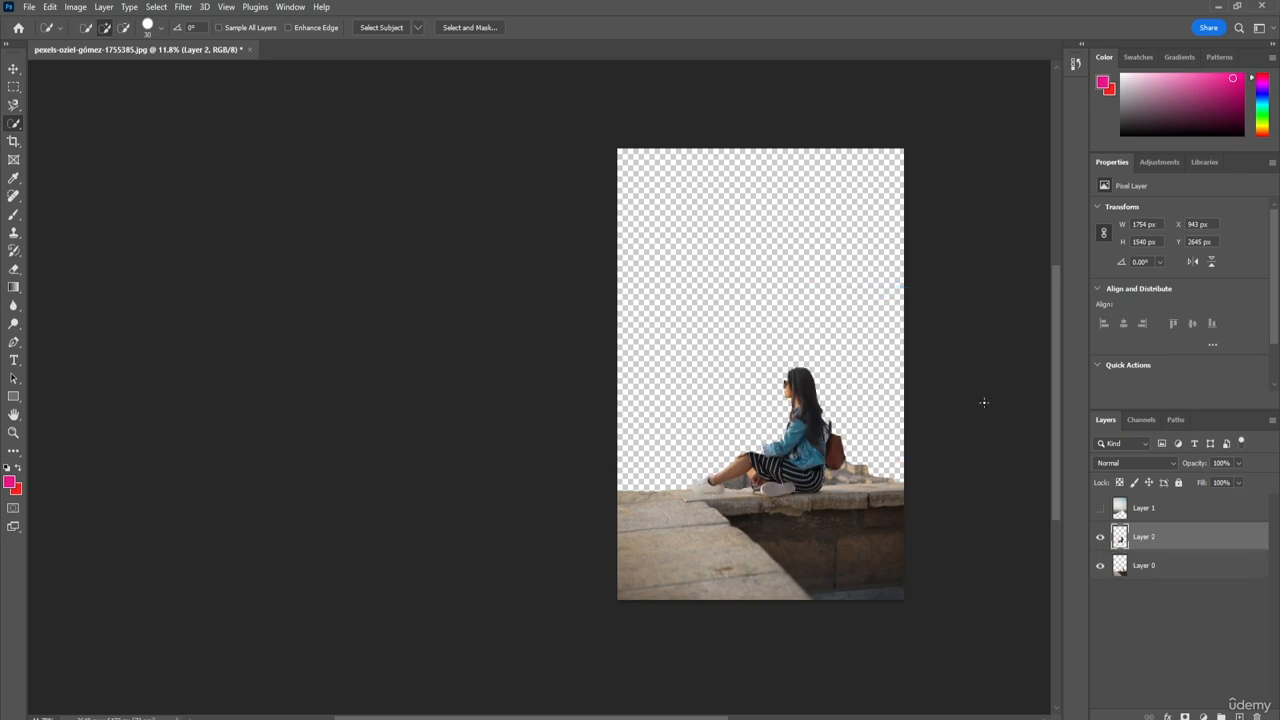
pyautogui.click(1100, 540)
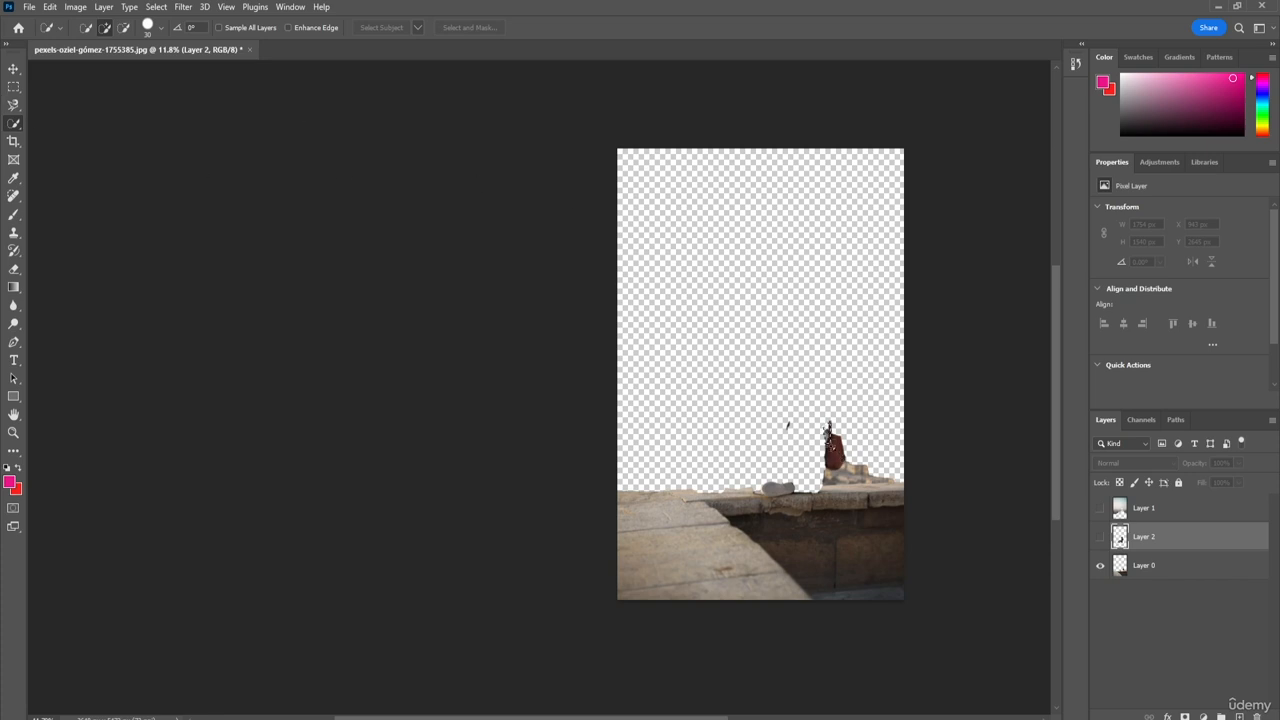
# Step: Select the leftover backpack and adjoining stones on Layer 0, cut them onto a new layer, and hide that layer
pyautogui.moveTo(828, 436)
pyautogui.mouseDown()
pyautogui.moveTo(841, 474)
pyautogui.moveTo(828, 432)
pyautogui.mouseUp()
pyautogui.hotkey('ctrl', 'd')
pyautogui.click(1152, 566)
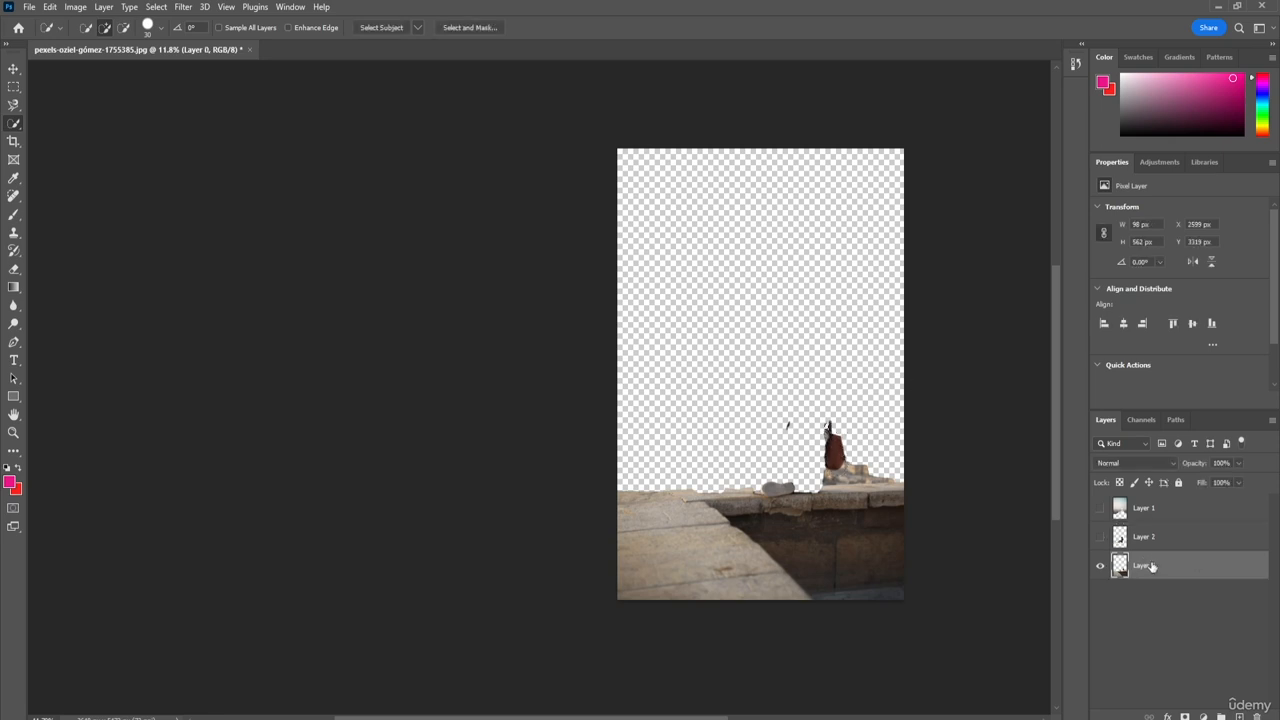
pyautogui.moveTo(843, 440)
pyautogui.mouseDown()
pyautogui.moveTo(851, 468)
pyautogui.moveTo(890, 490)
pyautogui.mouseUp()
pyautogui.rightClick(845, 475)
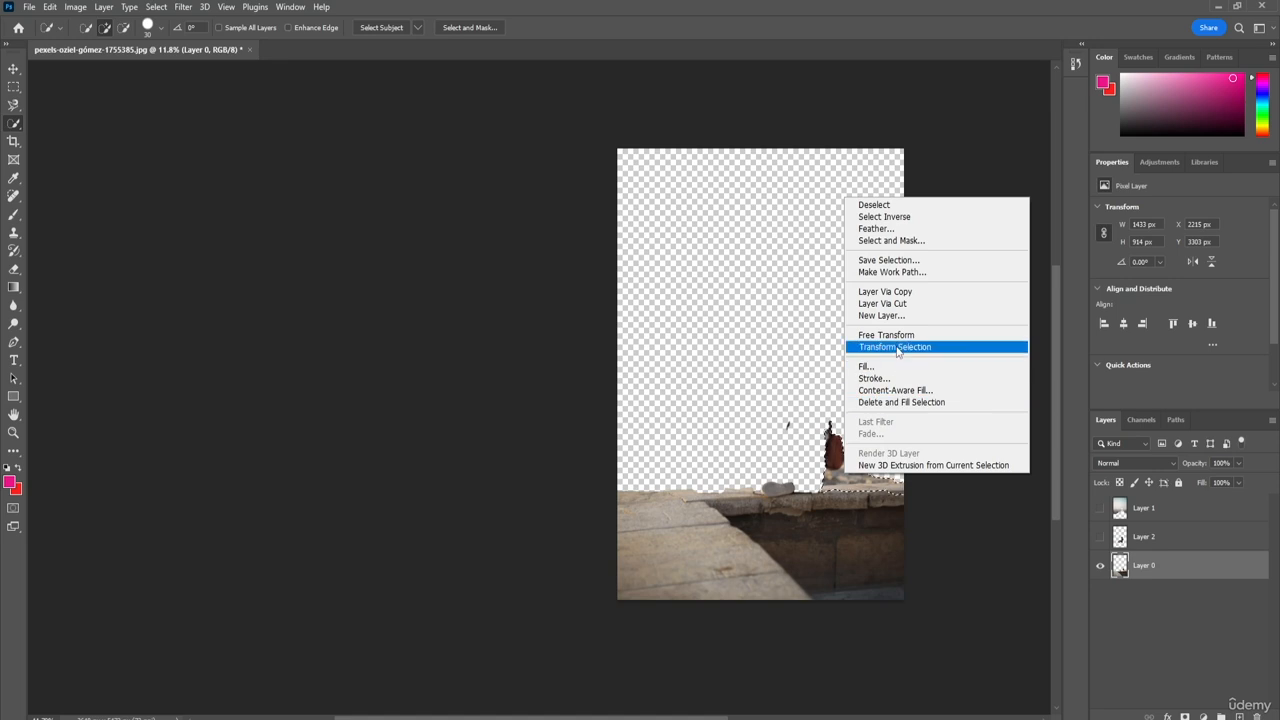
pyautogui.click(899, 306)
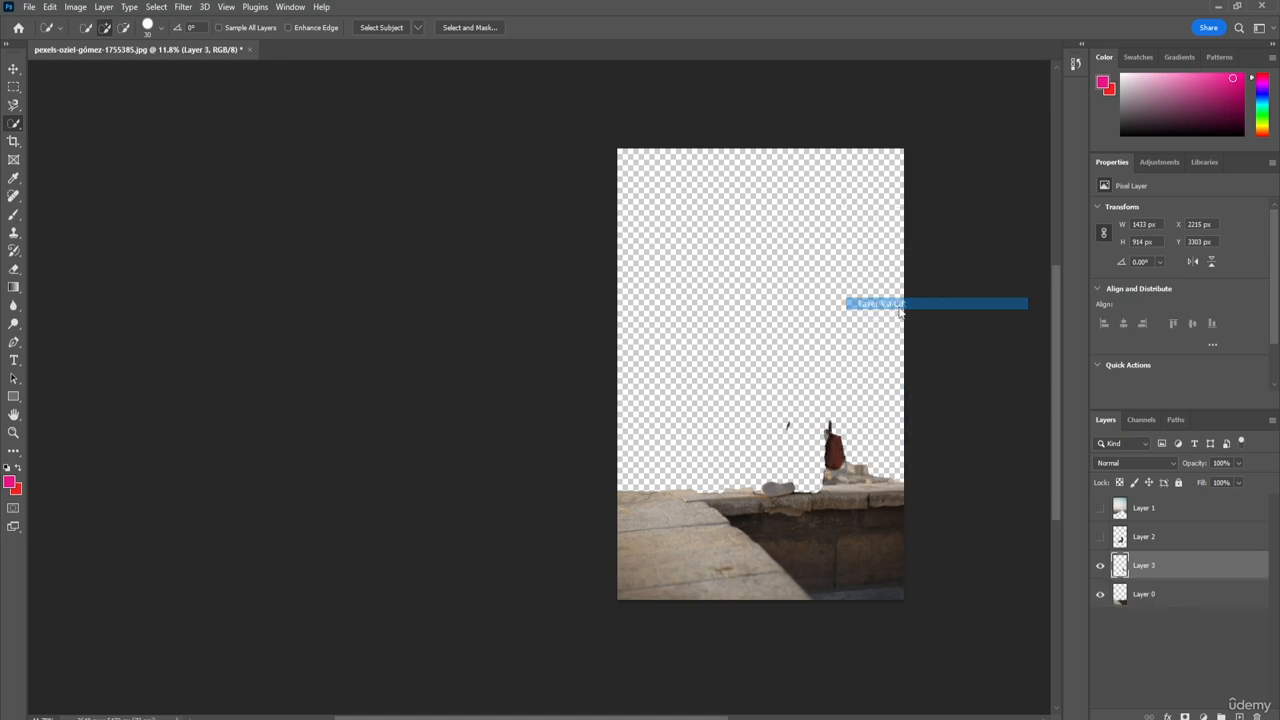
pyautogui.click(1100, 594)
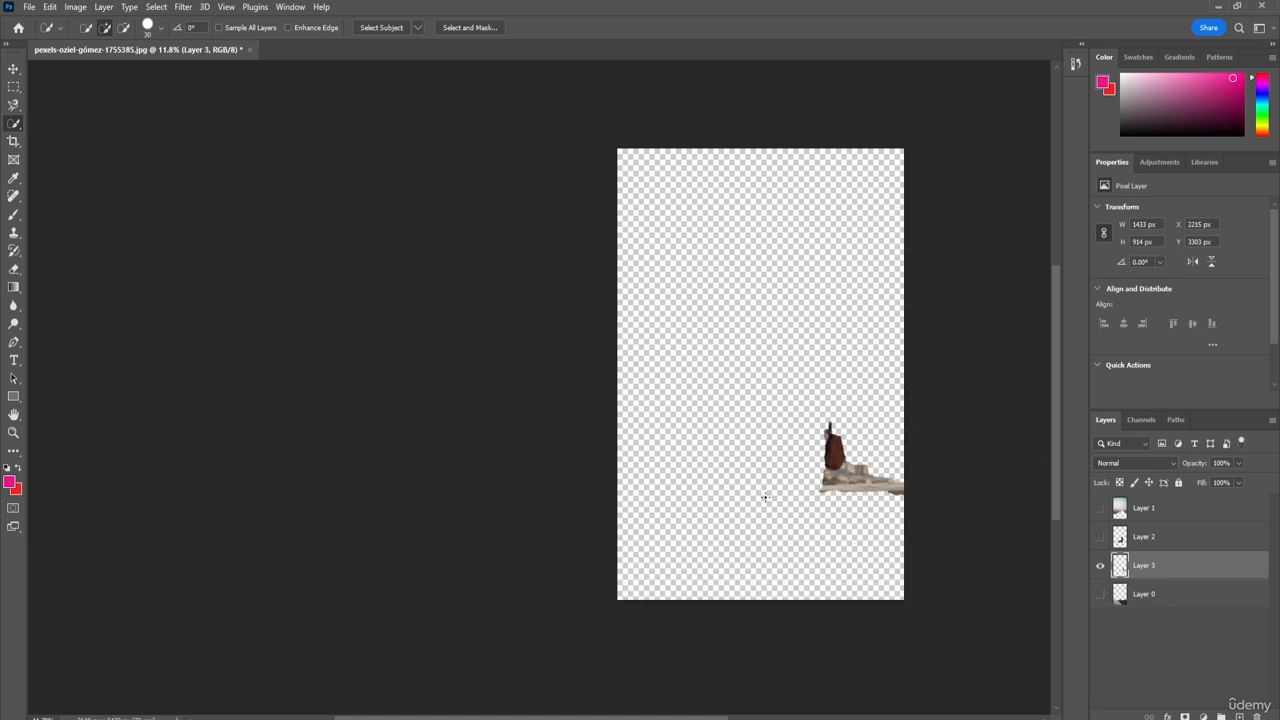
pyautogui.click(1100, 594)
pyautogui.click(1100, 565)
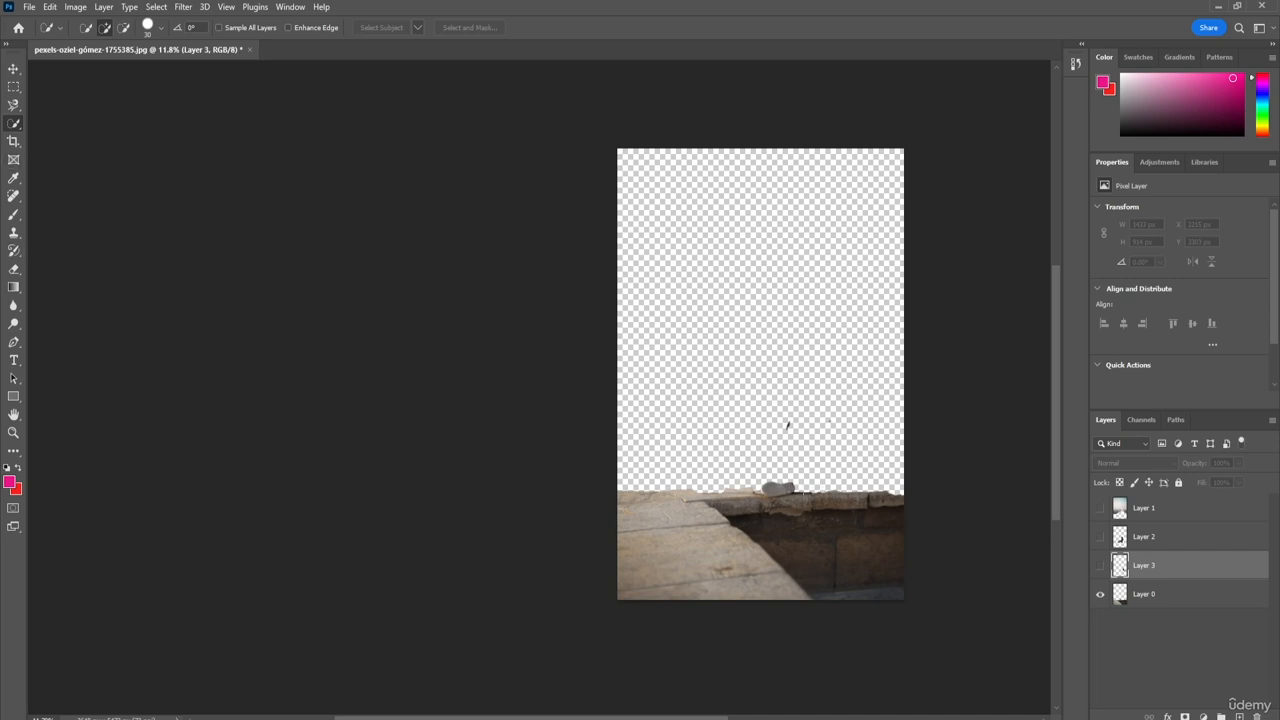
# Step: Select the leftover shoe area on Layer 0's ledge, cut it onto a new layer, and hide that layer
pyautogui.moveTo(764, 490); pyautogui.dragTo(773, 485)
pyautogui.click(1163, 597)
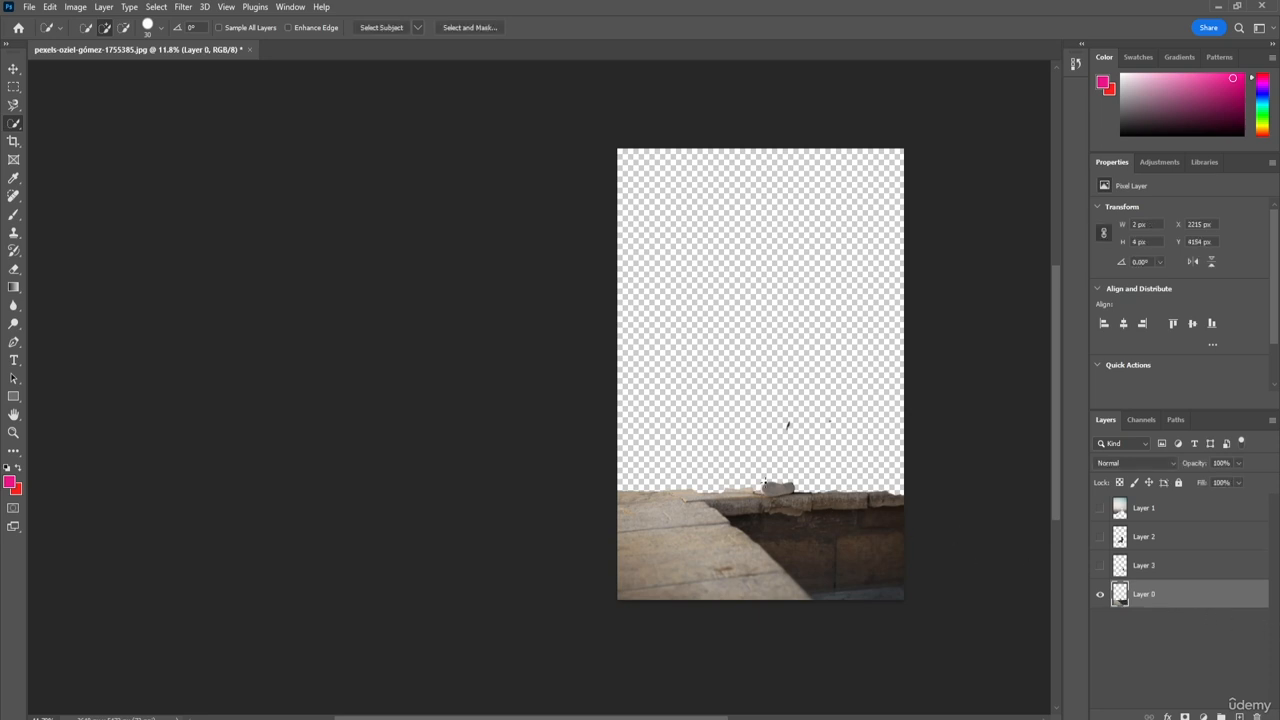
pyautogui.moveTo(768, 485); pyautogui.dragTo(775, 489)
pyautogui.rightClick(776, 488)
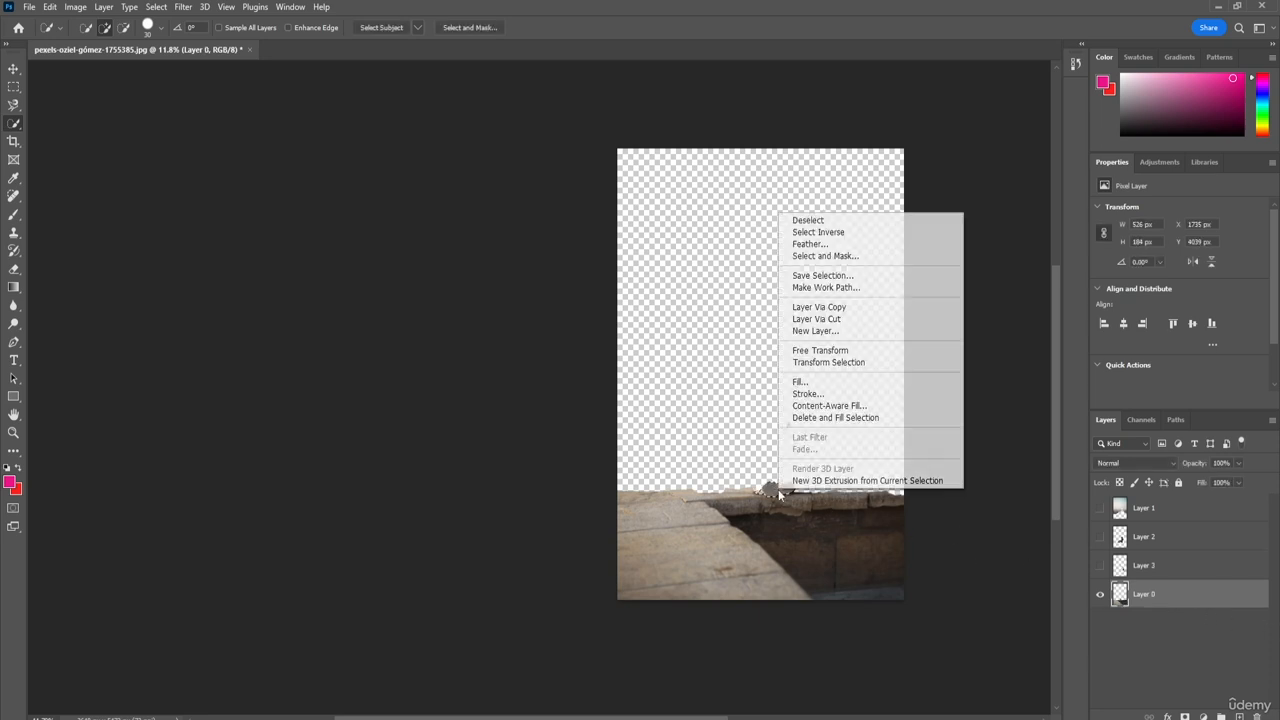
pyautogui.click(838, 319)
pyautogui.click(1101, 594)
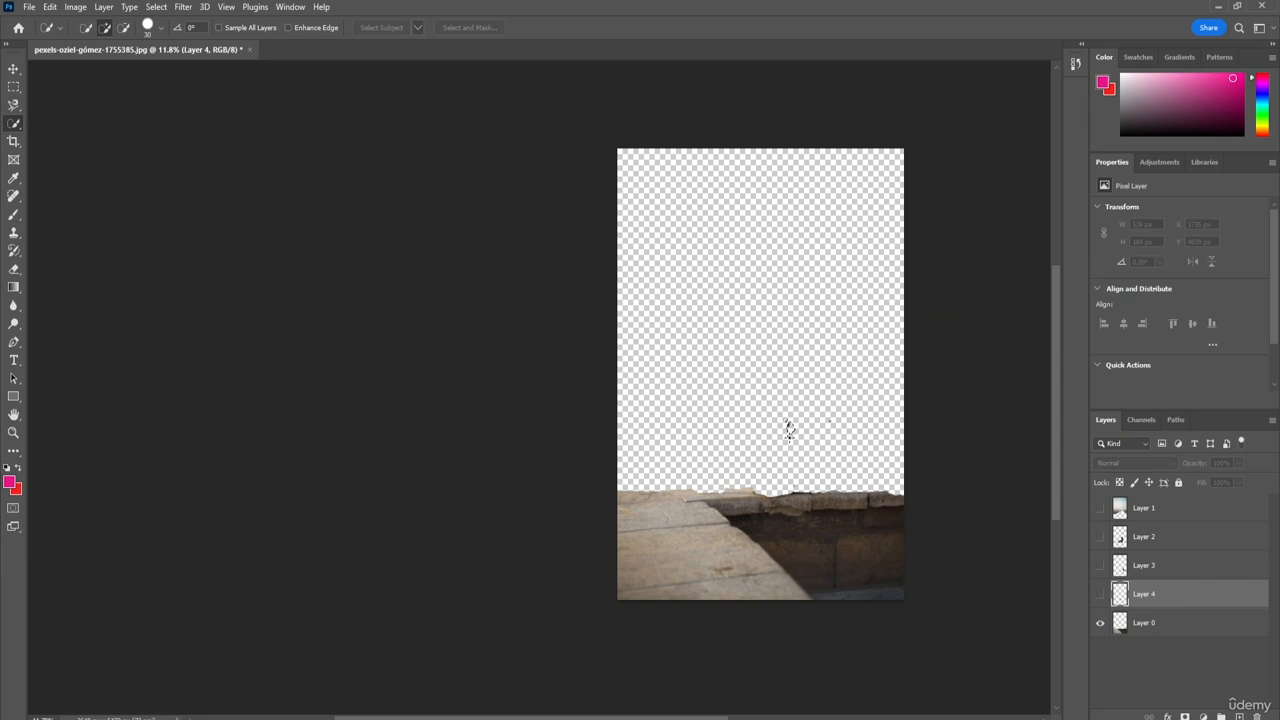
# Step: Select the small dark fragment floating above the ledge on Layer 0, cut it onto a new layer, and hide that layer
pyautogui.click(1184, 627)
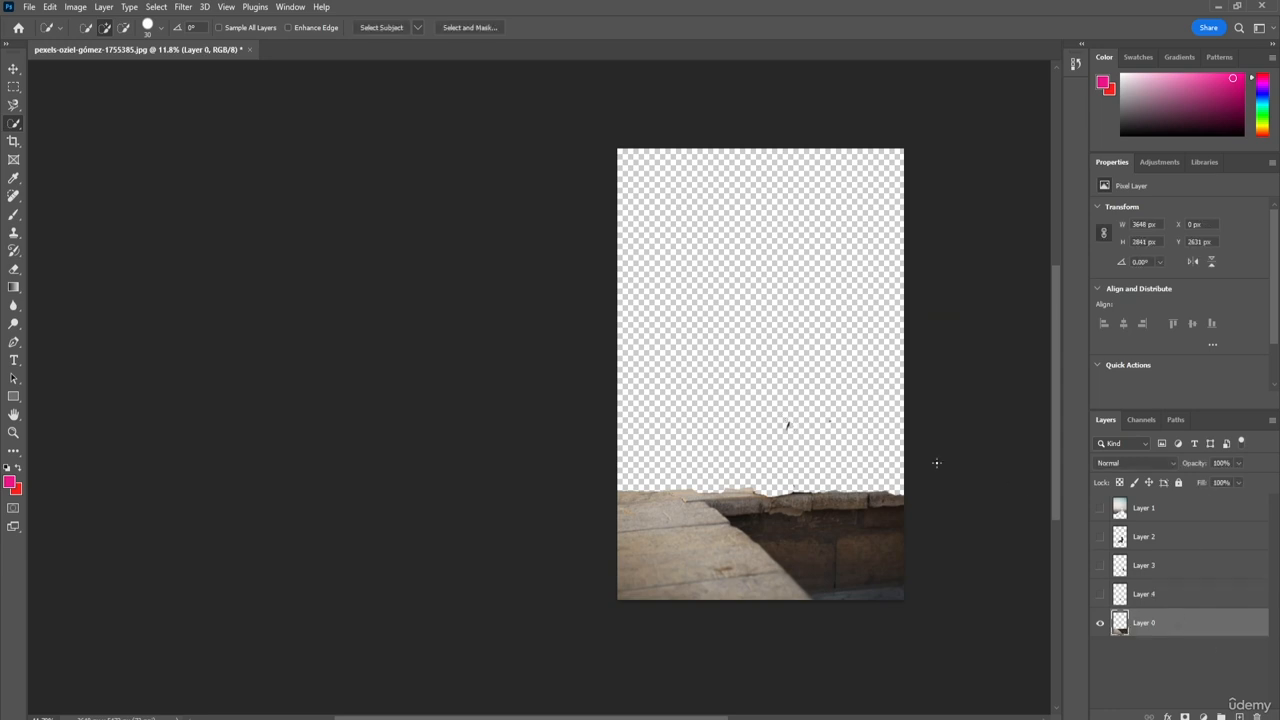
pyautogui.click(788, 425)
pyautogui.rightClick(787, 425)
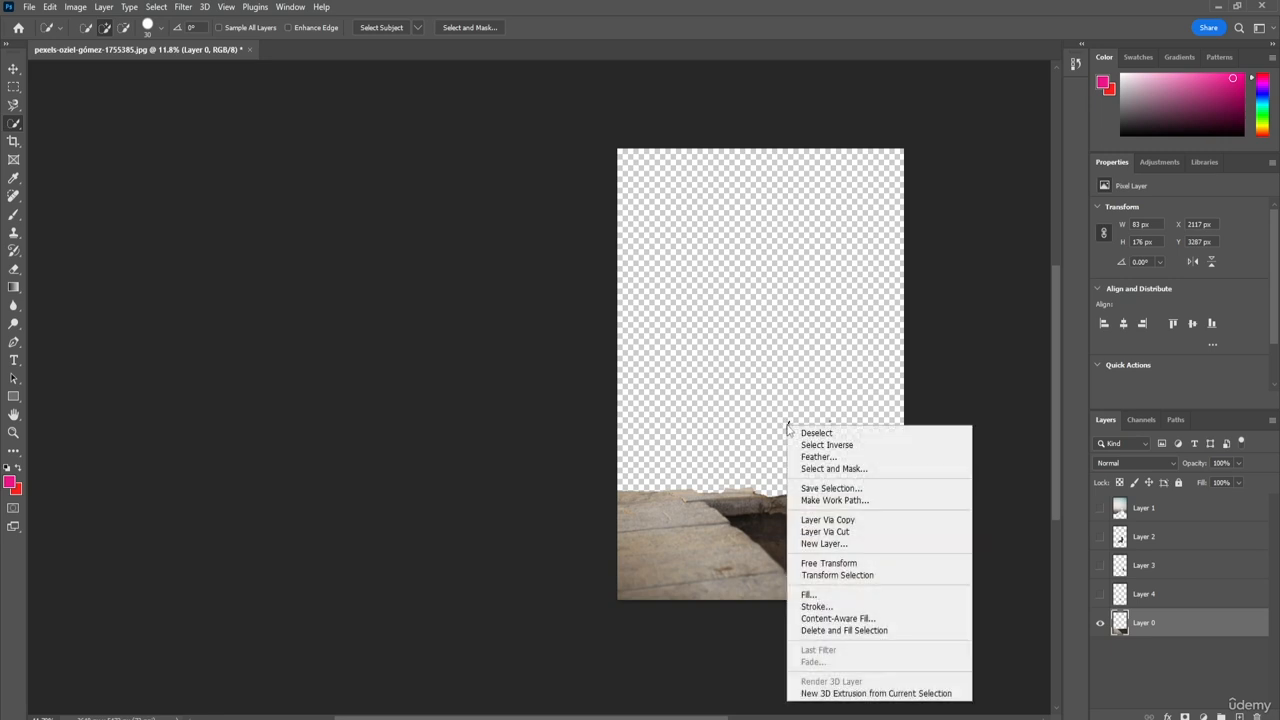
pyautogui.click(930, 533)
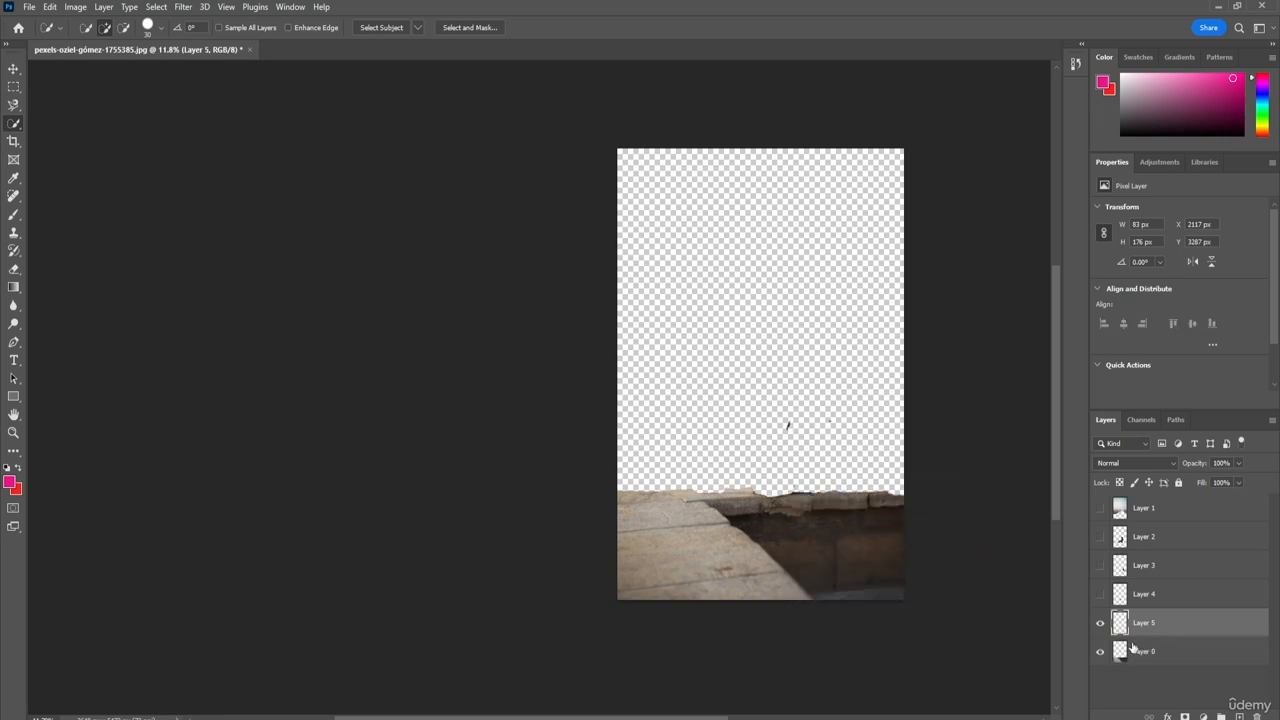
pyautogui.click(1100, 622)
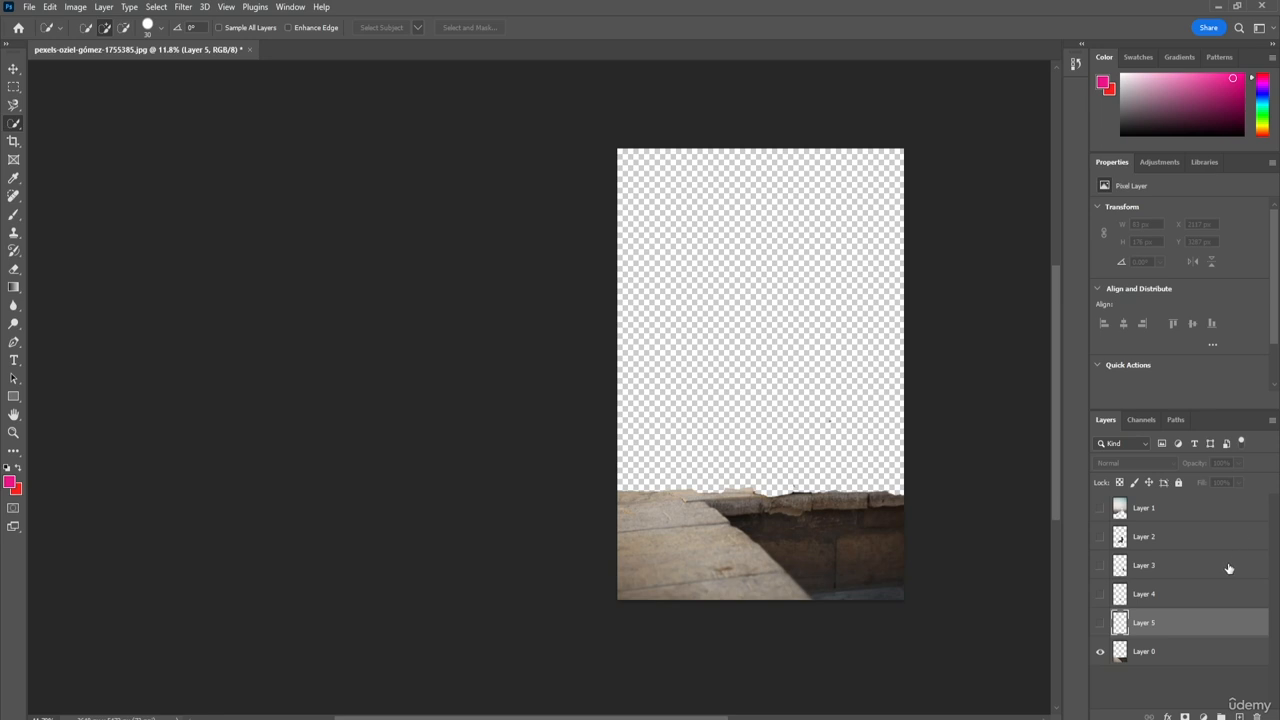
# Step: Delete Layers 1 to 4, which hold the cut background, woman, backpack and shoe
pyautogui.click(1170, 512)
pyautogui.press('Delete')
pyautogui.press('Delete')
pyautogui.press('Delete')
pyautogui.press('Delete')
pyautogui.press('Delete')
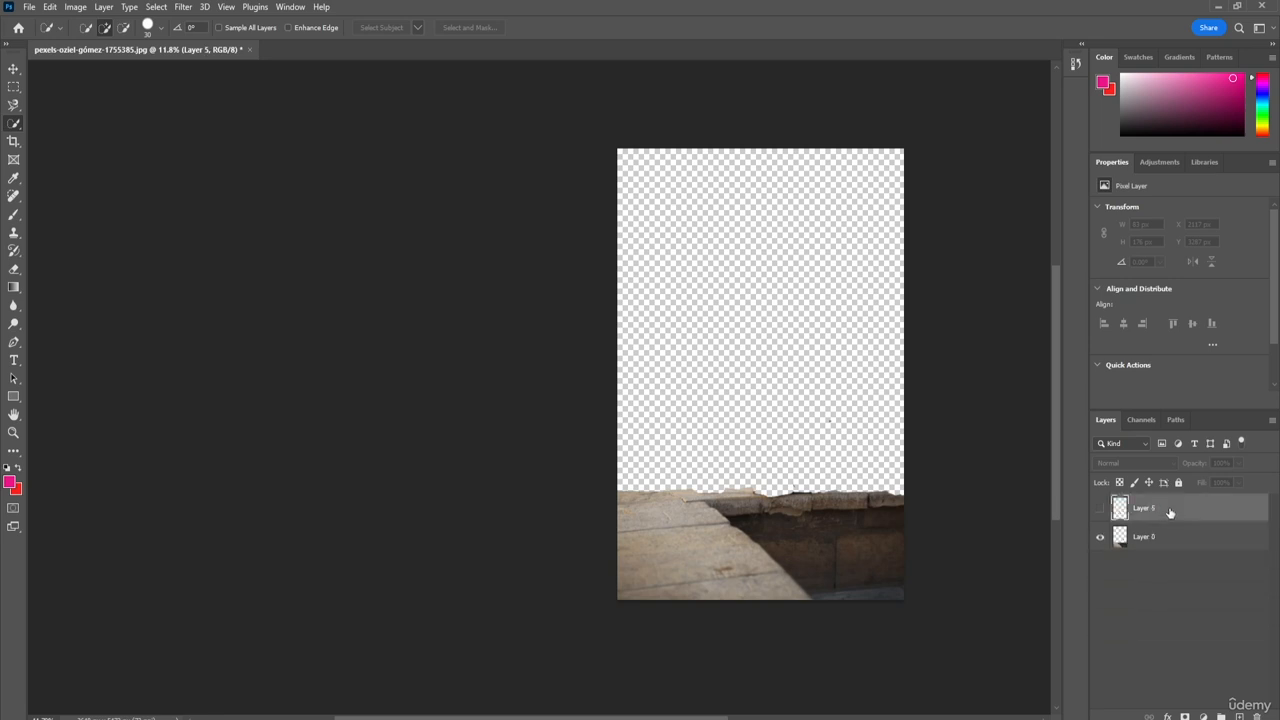
# Step: Undo the layer deletions and the cuts of the fragment, shoe, backpack and woman
pyautogui.hotkey('ctrl', 'z')
pyautogui.hotkey('ctrl', 'z')
pyautogui.hotkey('ctrl', 'z')
pyautogui.hotkey('ctrl', 'z')
pyautogui.hotkey('ctrl', 'z')
pyautogui.hotkey('ctrl', 'z')
pyautogui.hotkey('ctrl', 'z')
pyautogui.hotkey('ctrl', 'z')
pyautogui.hotkey('ctrl', 'd')
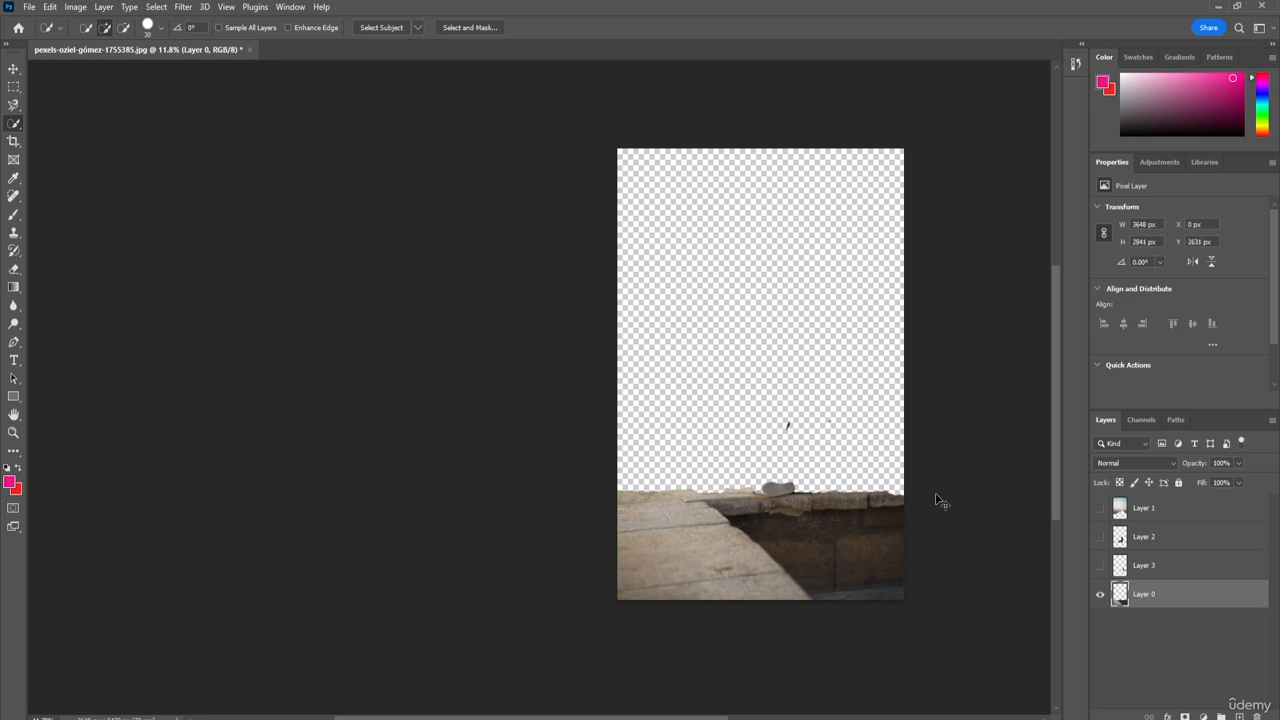
pyautogui.hotkey('ctrl', 'z')
pyautogui.hotkey('ctrl', 'z')
pyautogui.hotkey('ctrl', 'z')
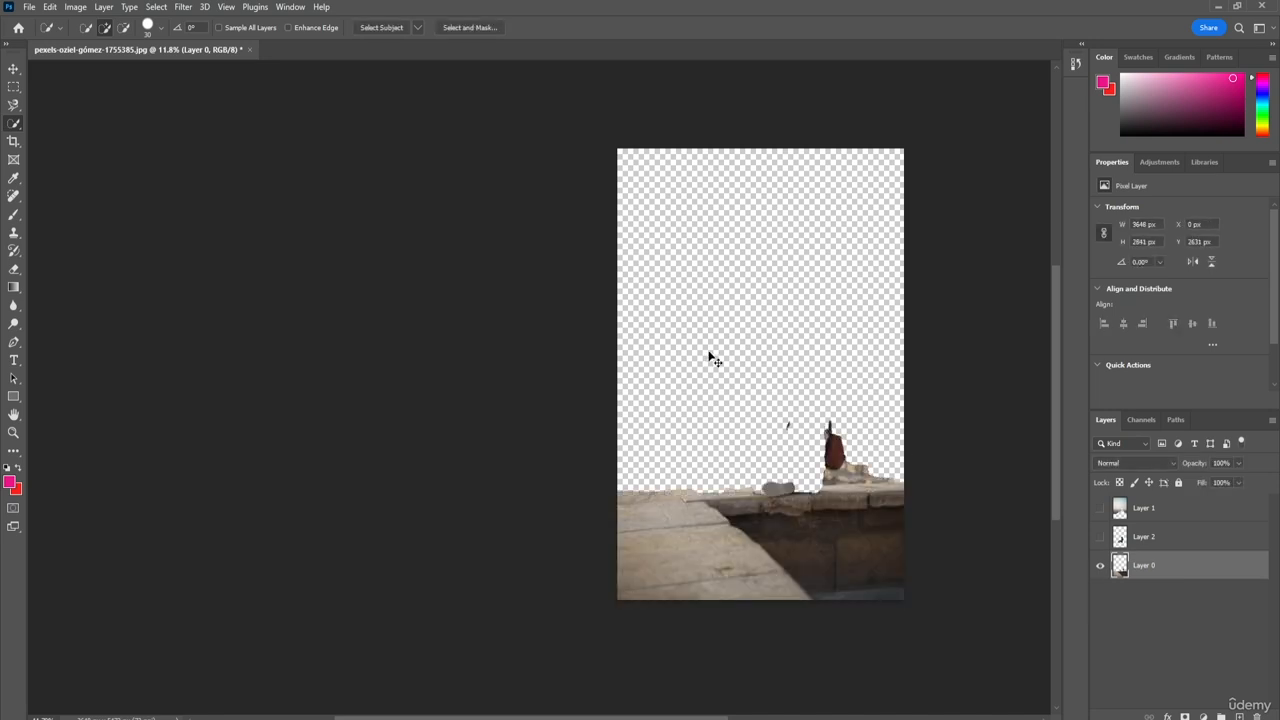
pyautogui.hotkey('ctrl', 'z')
pyautogui.hotkey('ctrl', 'z')
pyautogui.hotkey('ctrl', 'z')
pyautogui.hotkey('ctrl', 'z')
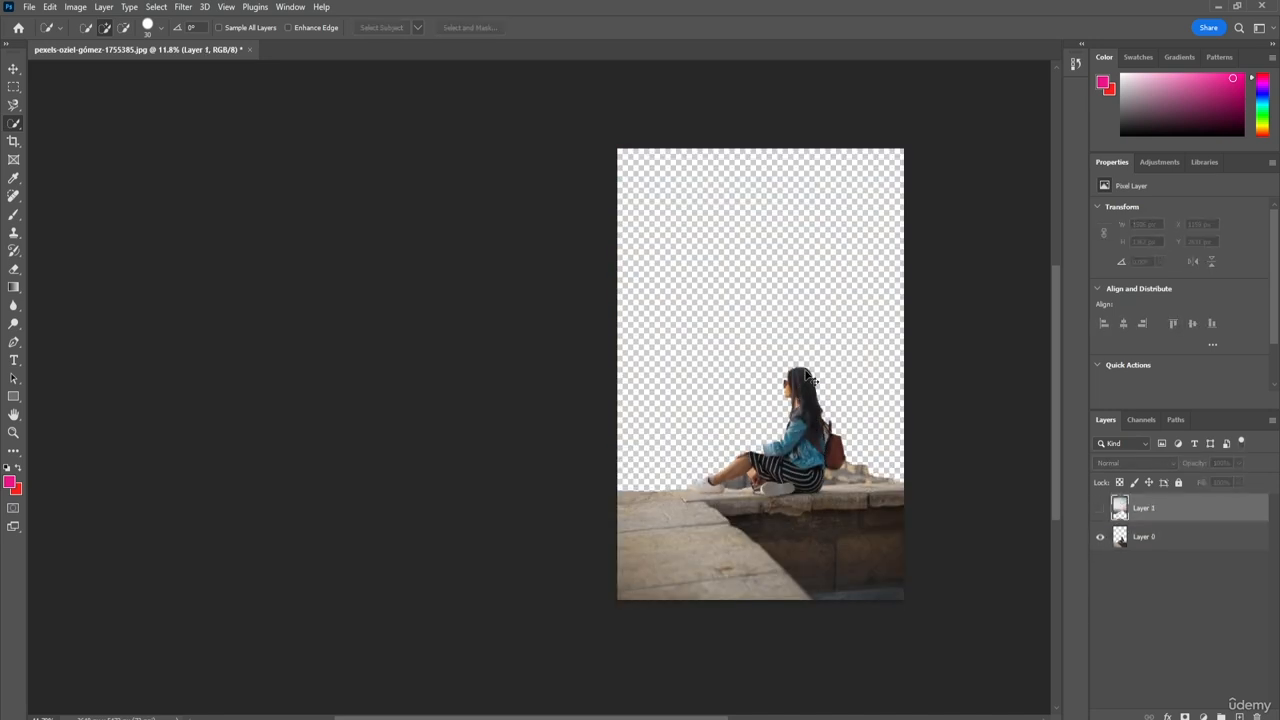
# Step: Undo the background cut and its selection strokes to restore the full photo on Layer 0, and deselect
pyautogui.hotkey('ctrl', 'z')
pyautogui.hotkey('ctrl', 'z')
pyautogui.hotkey('ctrl', 'z')
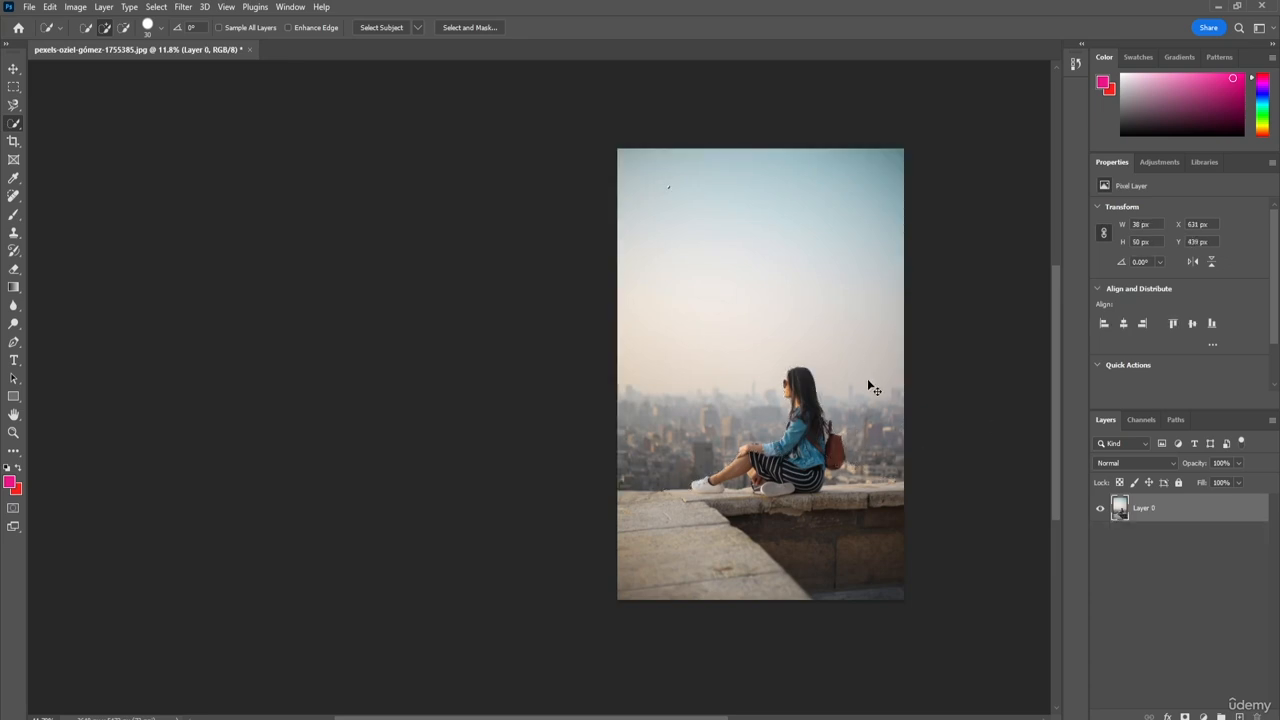
pyautogui.hotkey('ctrl', 'd')
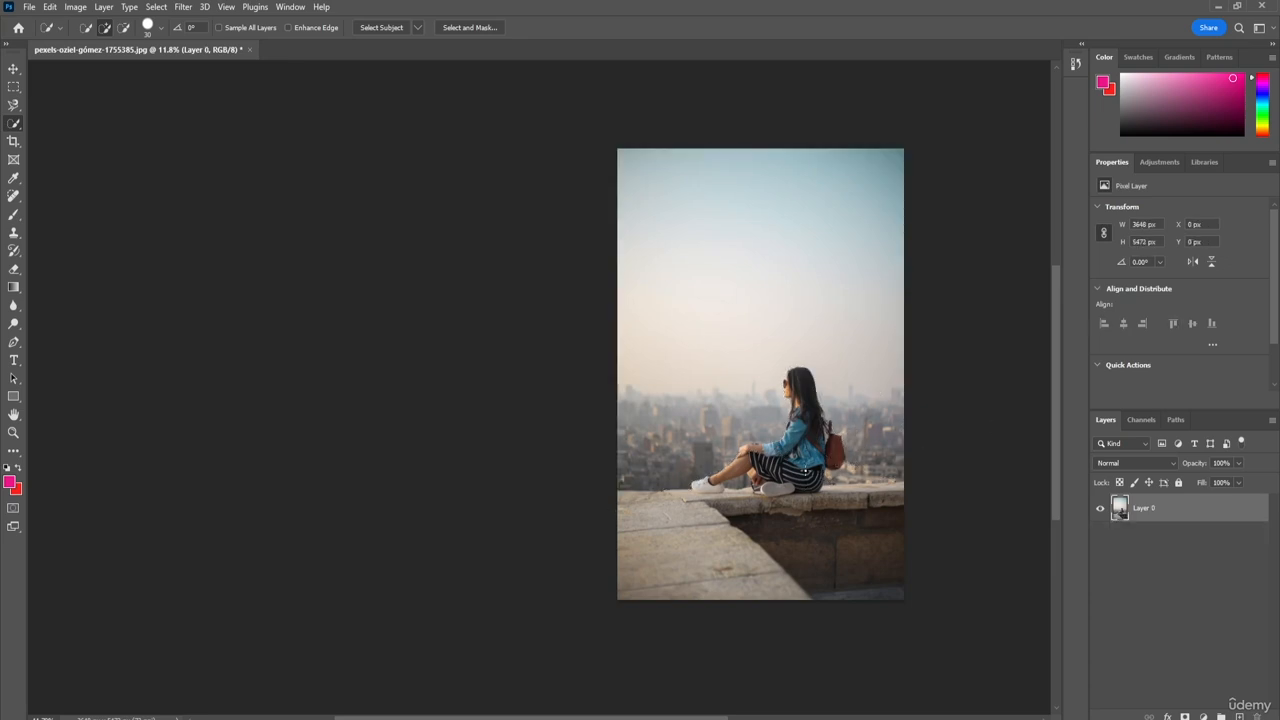
# Step: Select the sky above the city with the Magic Wand tool
pyautogui.rightClick(13, 127)
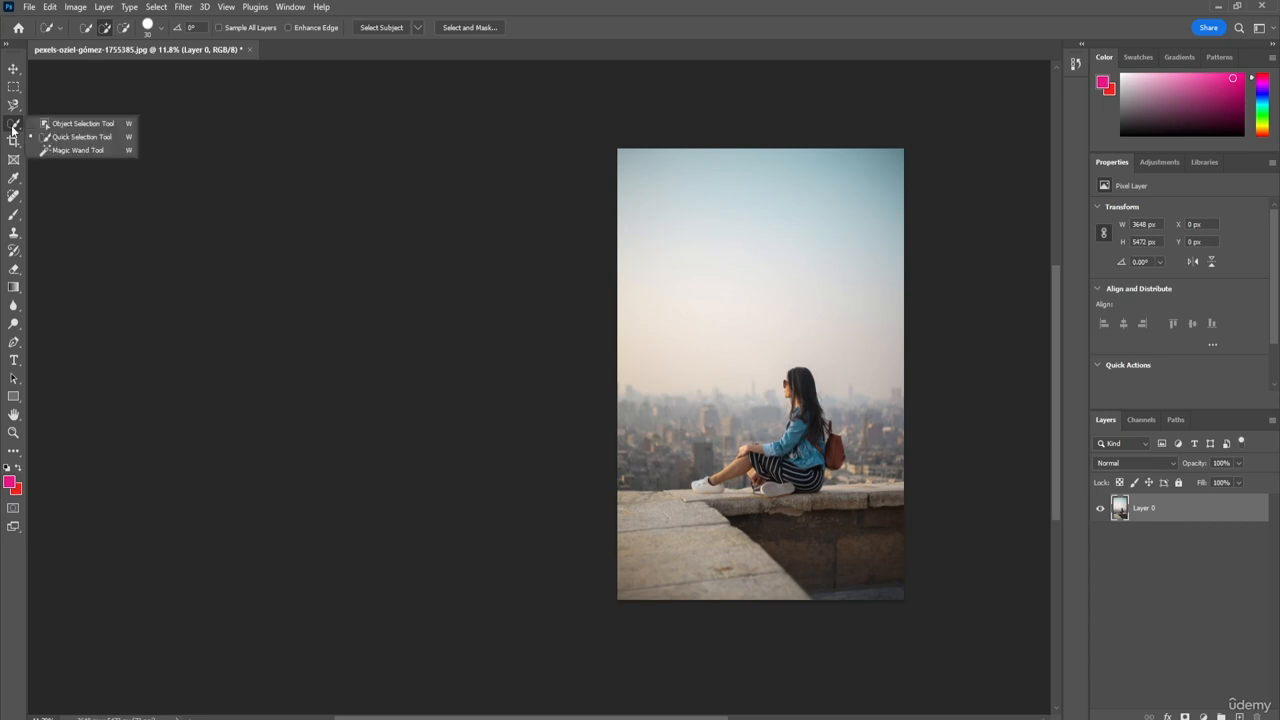
pyautogui.click(60, 150)
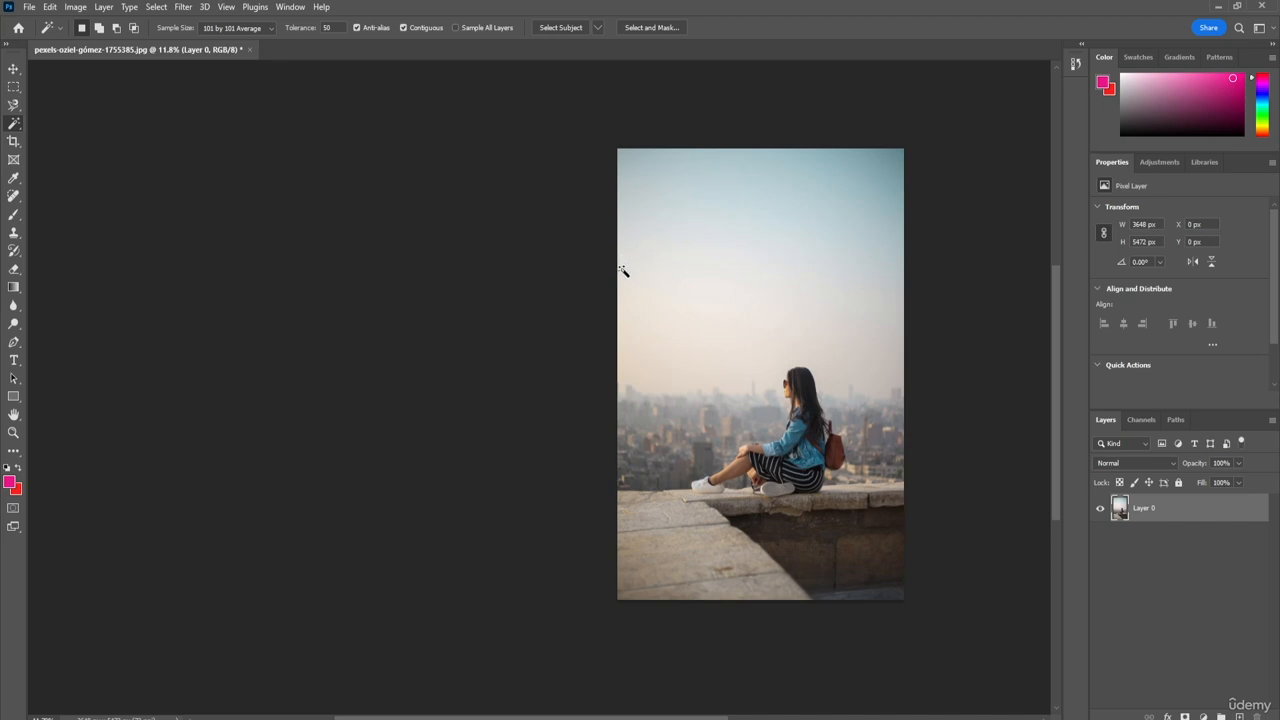
pyautogui.click(681, 287)
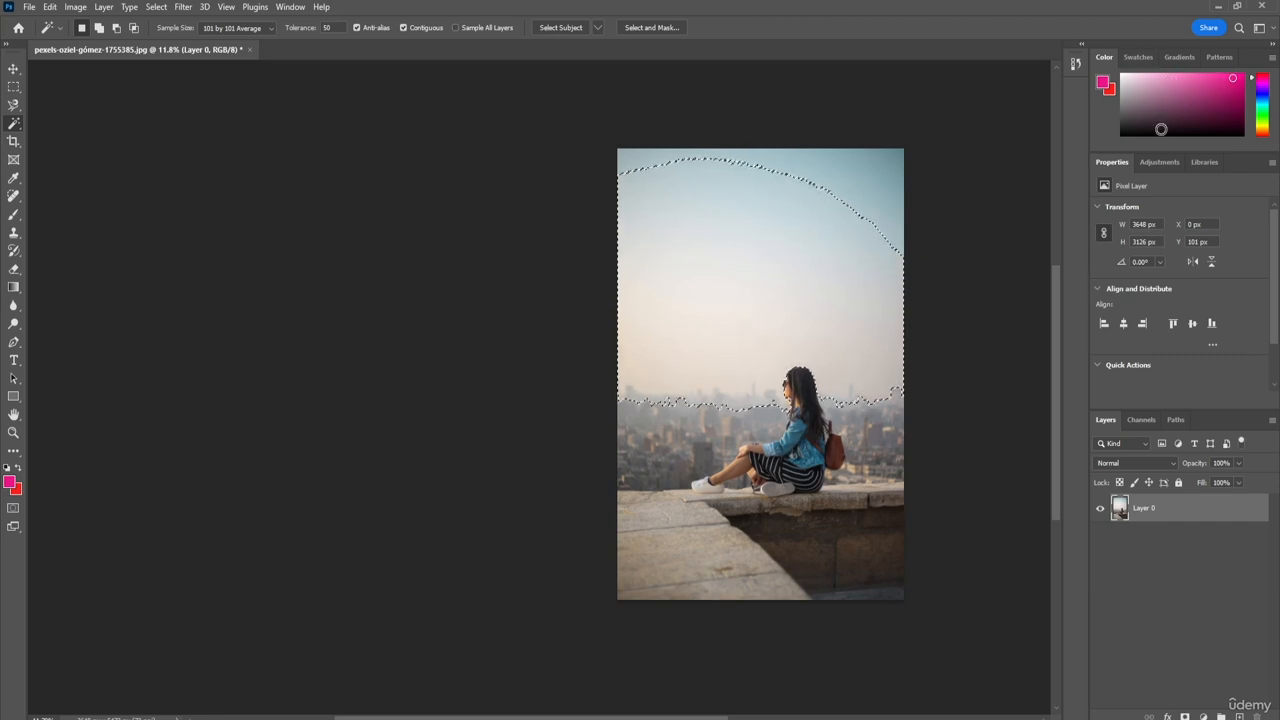
# Step: Cut the selected sky from Layer 0 onto a new layer and hide that layer
pyautogui.rightClick(749, 253)
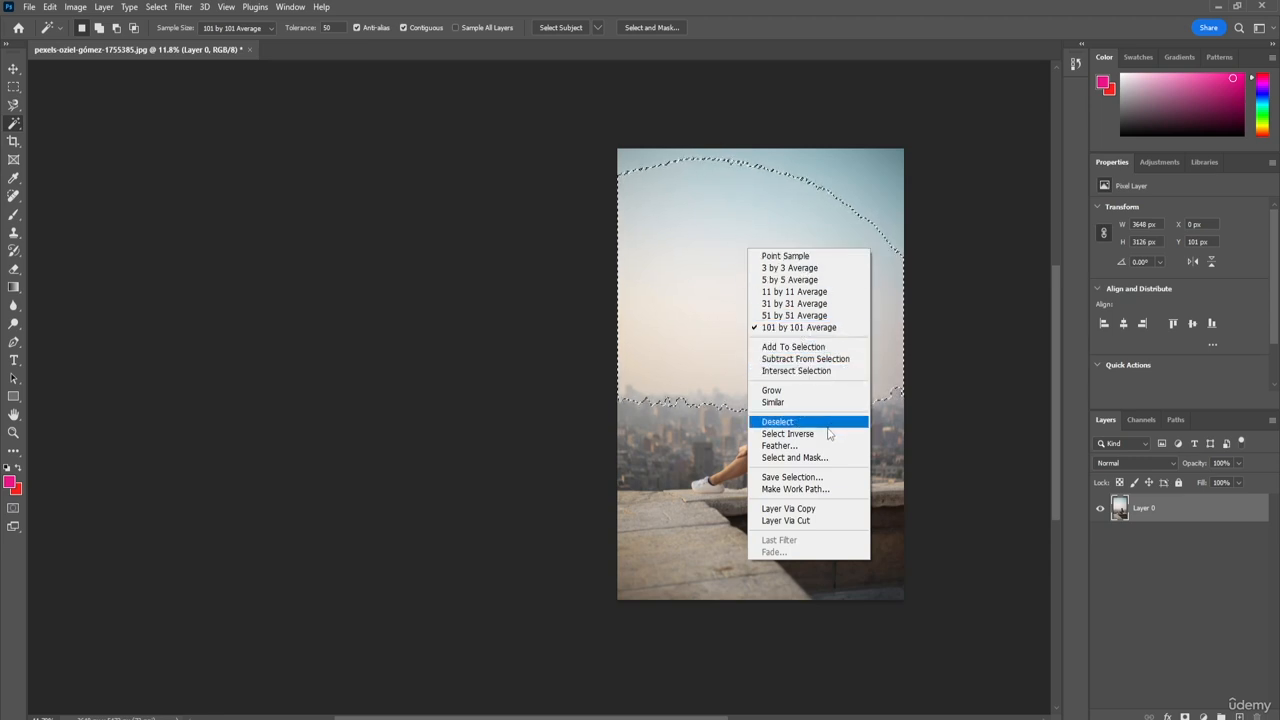
pyautogui.click(809, 521)
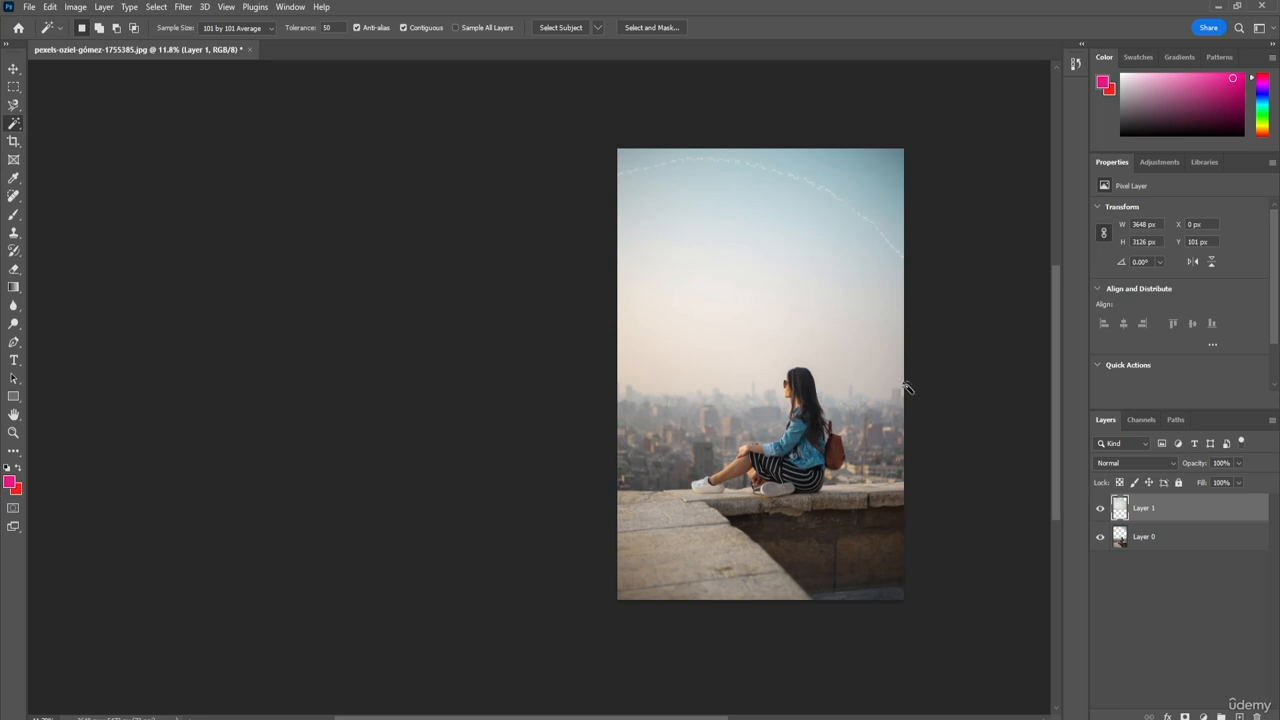
pyautogui.click(1099, 510)
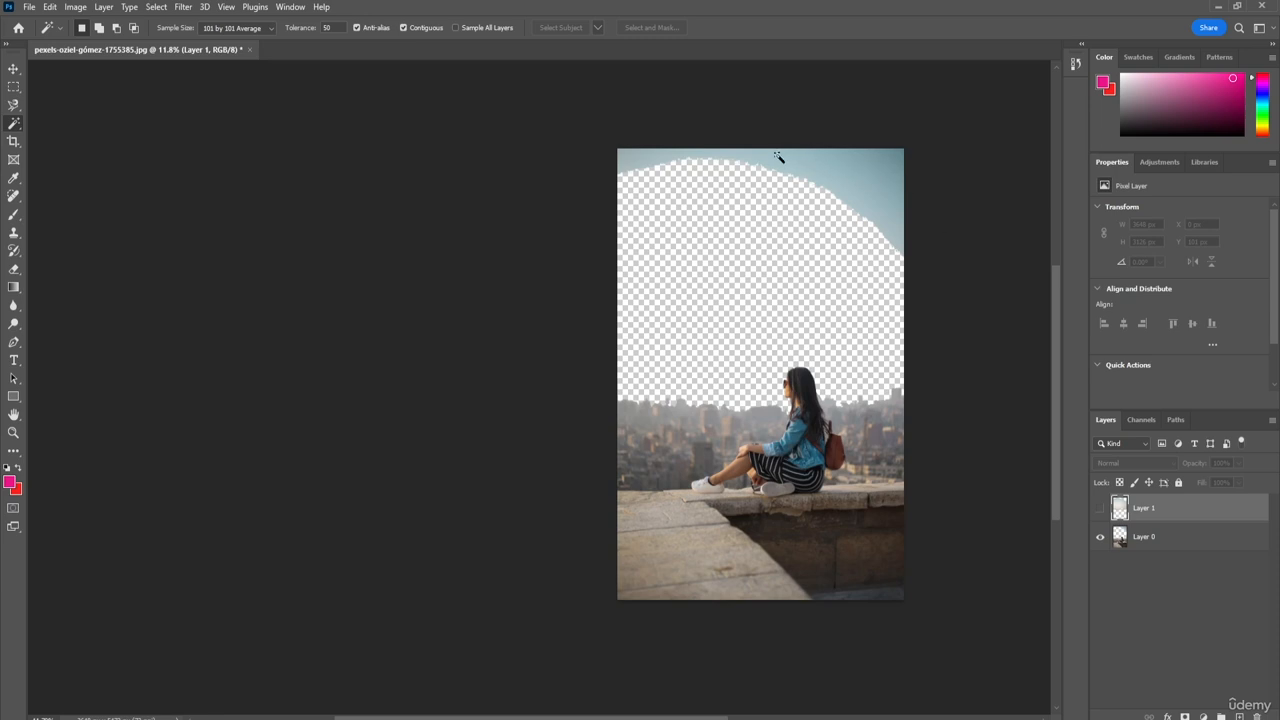
# Step: With Layer 1 still active, select the leftover upper sky area with the Magic Wand, cut it to a new layer and hide it
pyautogui.click(847, 183)
pyautogui.rightClick(860, 181)
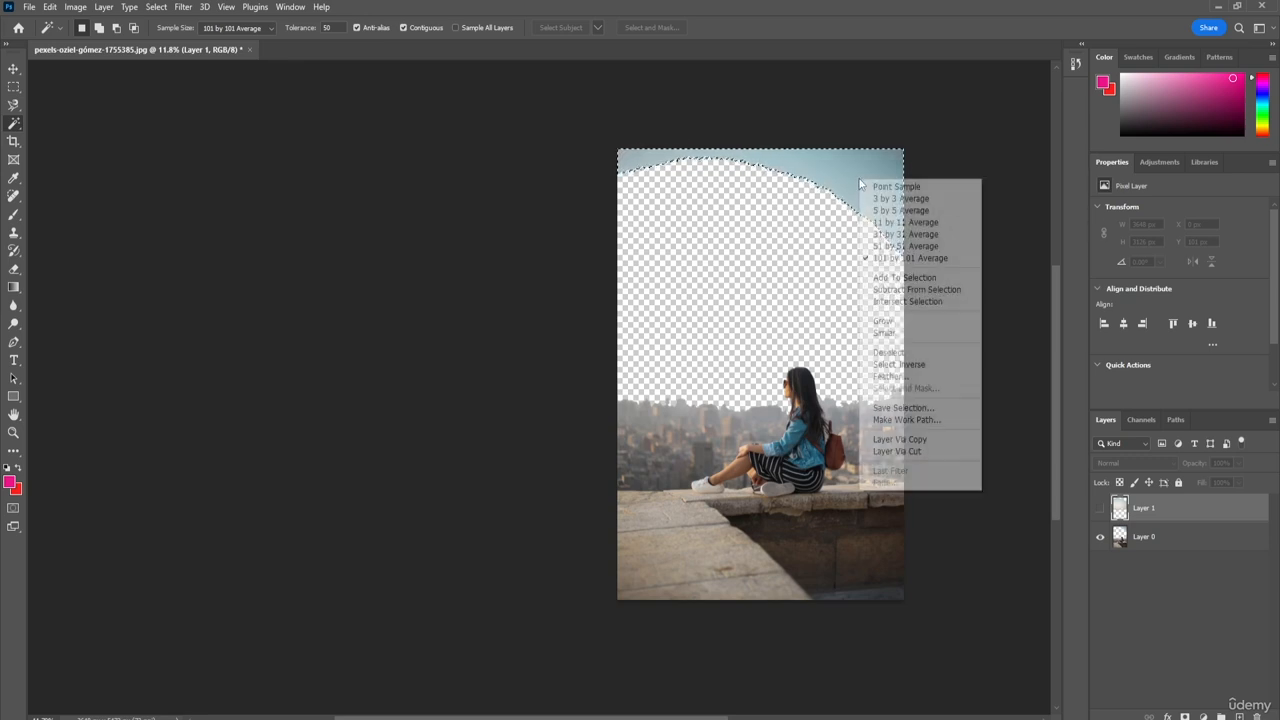
pyautogui.click(897, 451)
pyautogui.click(1101, 508)
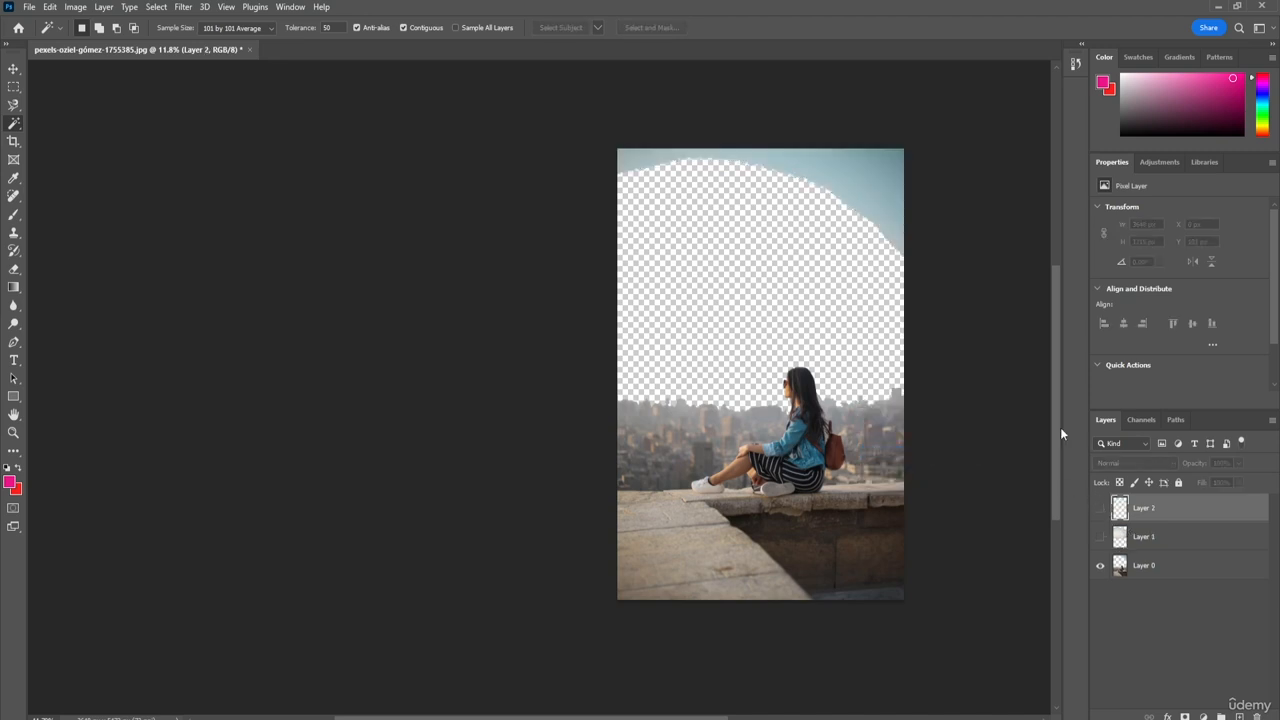
pyautogui.click(1100, 566)
pyautogui.click(1100, 566)
# Step: Select the leftover upper sky strip on Layer 0 with the Magic Wand, cut it to a new layer and hide it
pyautogui.click(1172, 567)
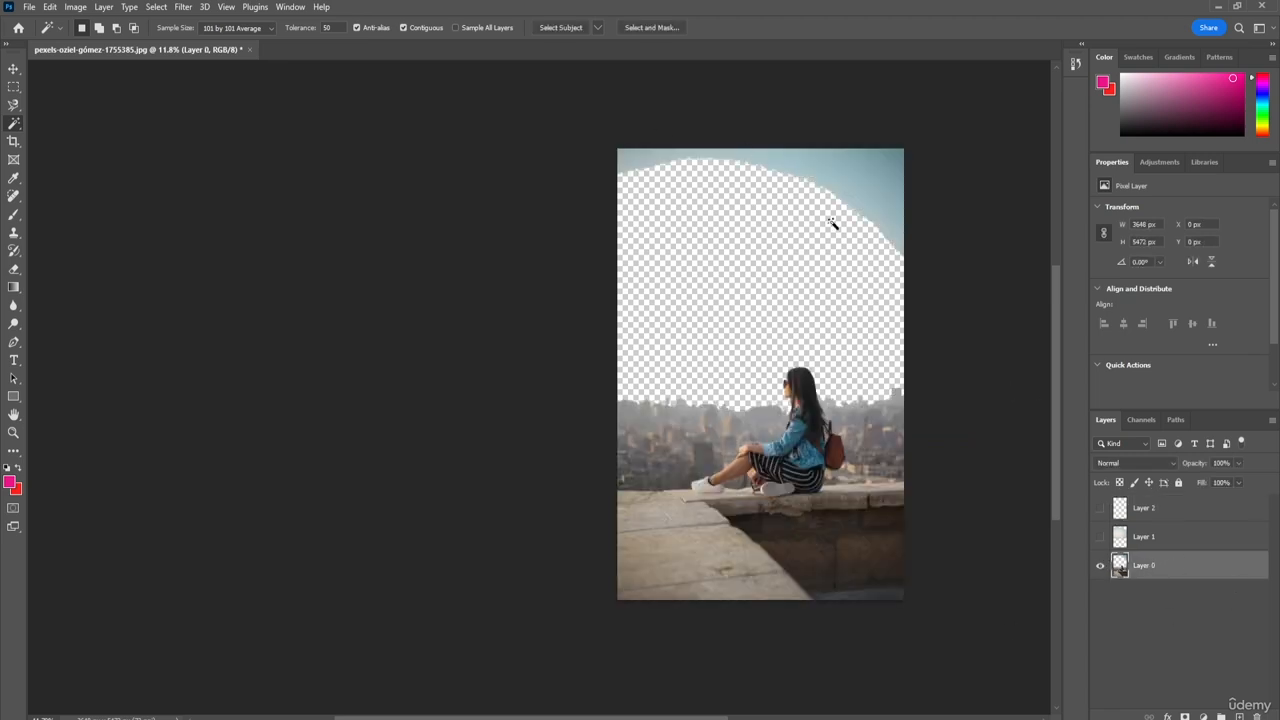
pyautogui.click(724, 162)
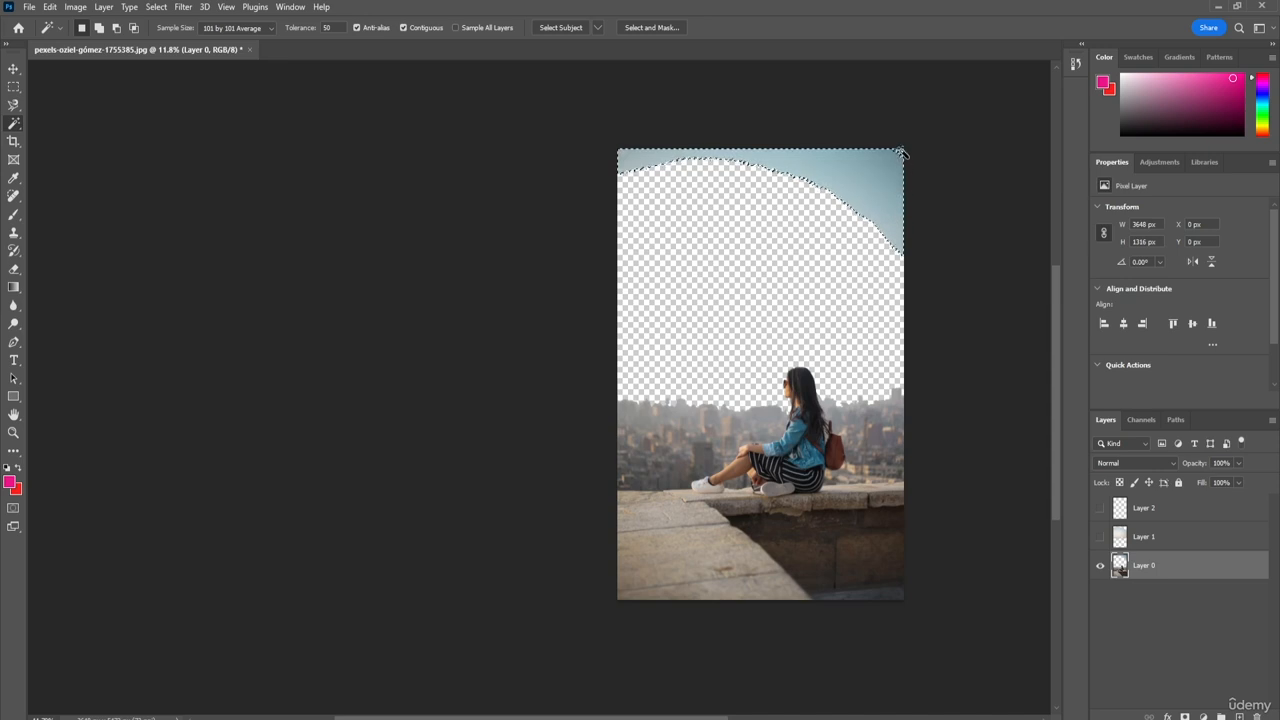
pyautogui.keyDown('alt'); pyautogui.click(785, 166); pyautogui.keyUp('alt')
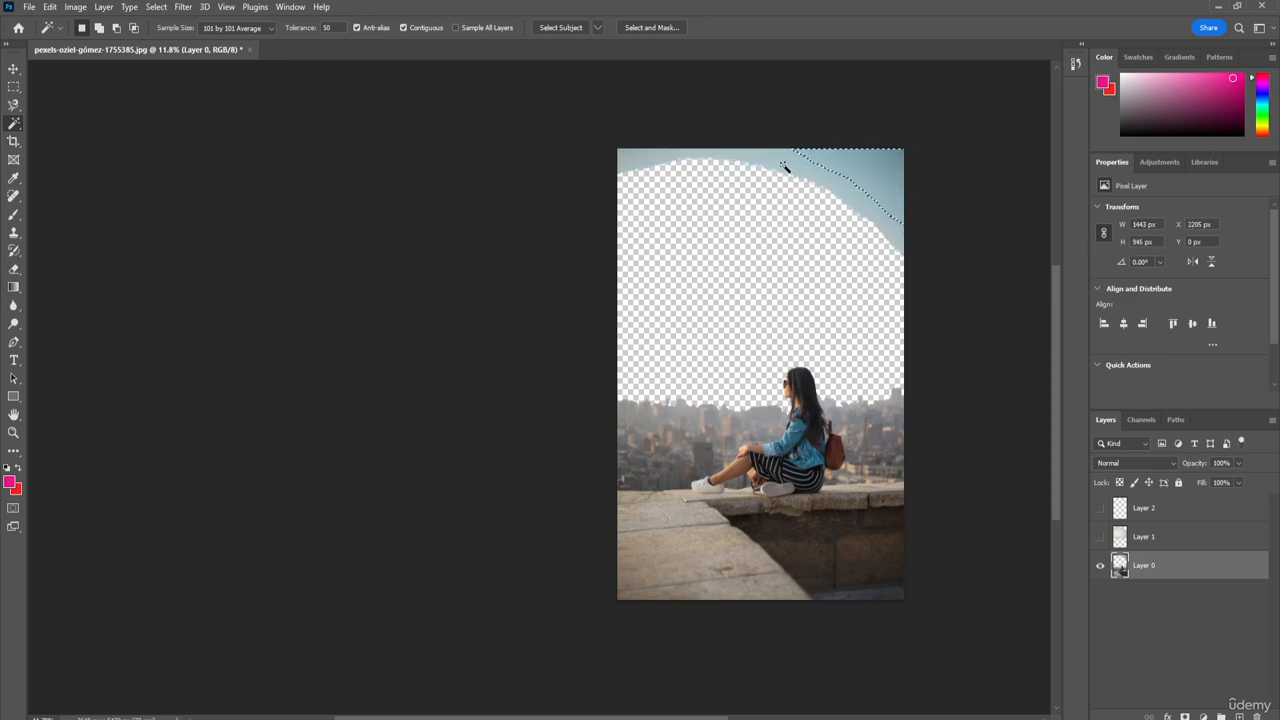
pyautogui.click(628, 163)
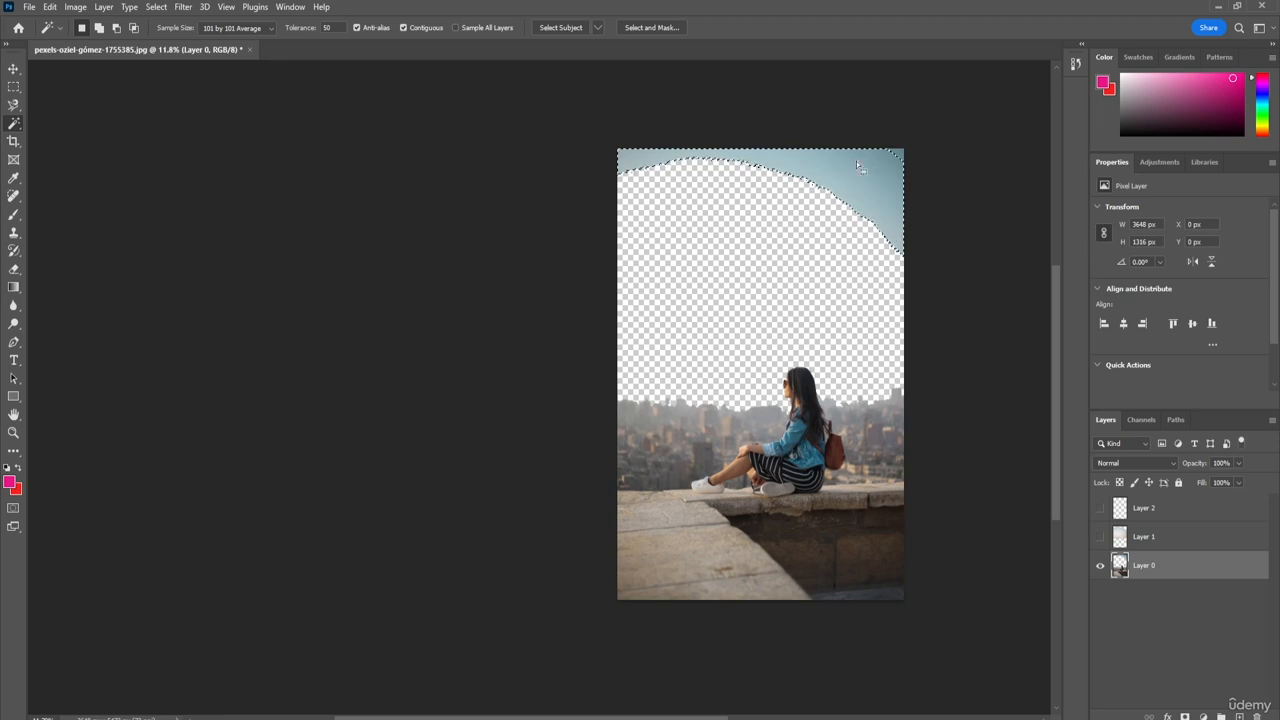
pyautogui.rightClick(857, 169)
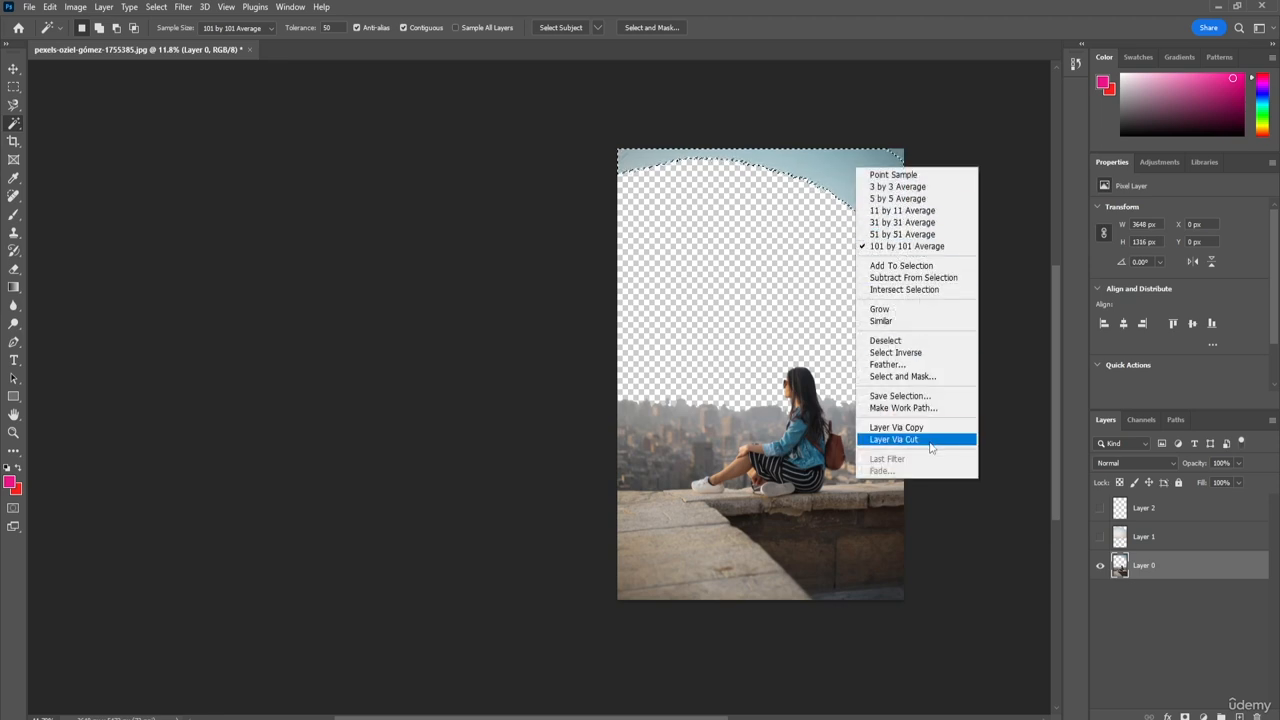
pyautogui.click(893, 439)
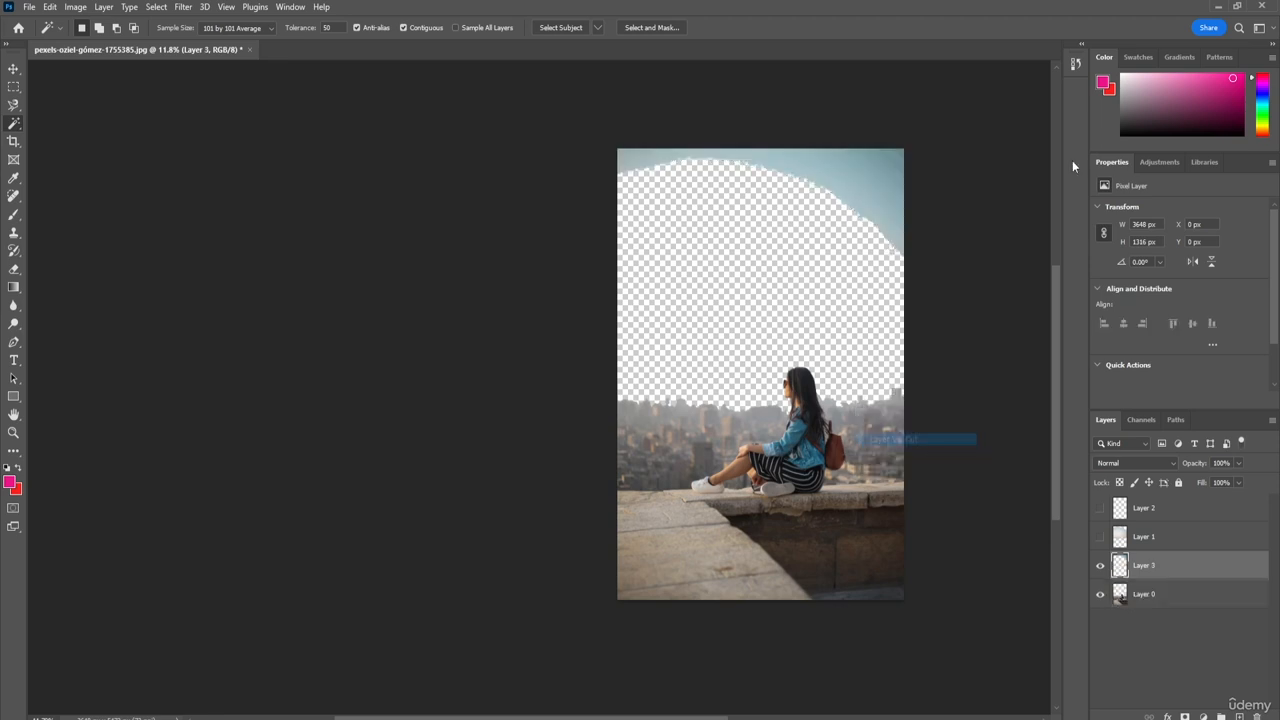
pyautogui.click(1100, 566)
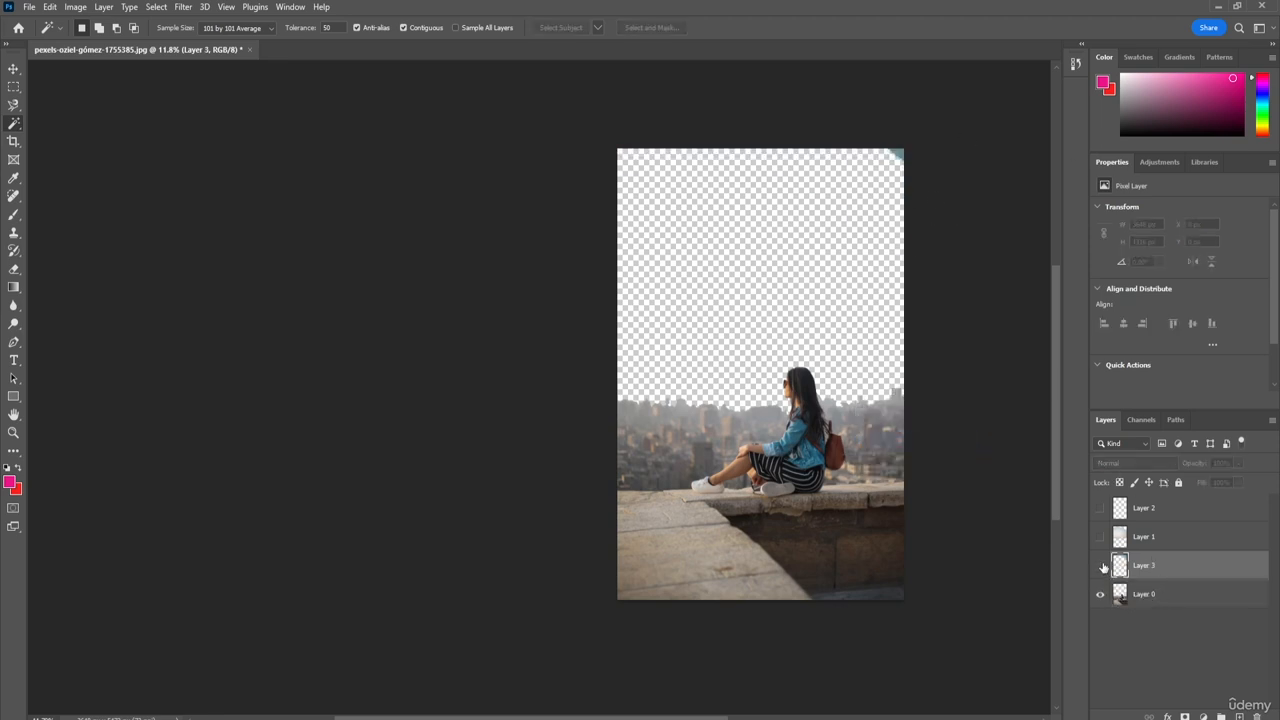
# Step: With Layer 3 still active, cut the selected upper-right sky corner to a new layer and hide that layer
pyautogui.rightClick(898, 152)
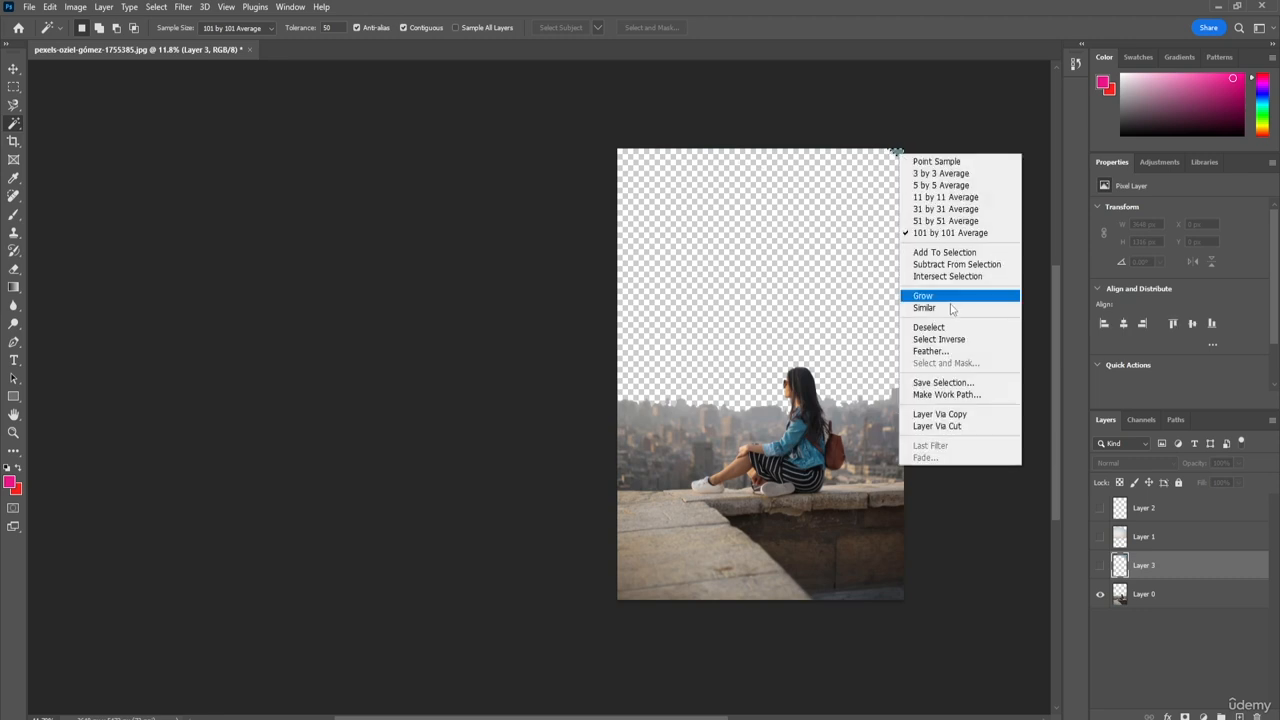
pyautogui.click(958, 426)
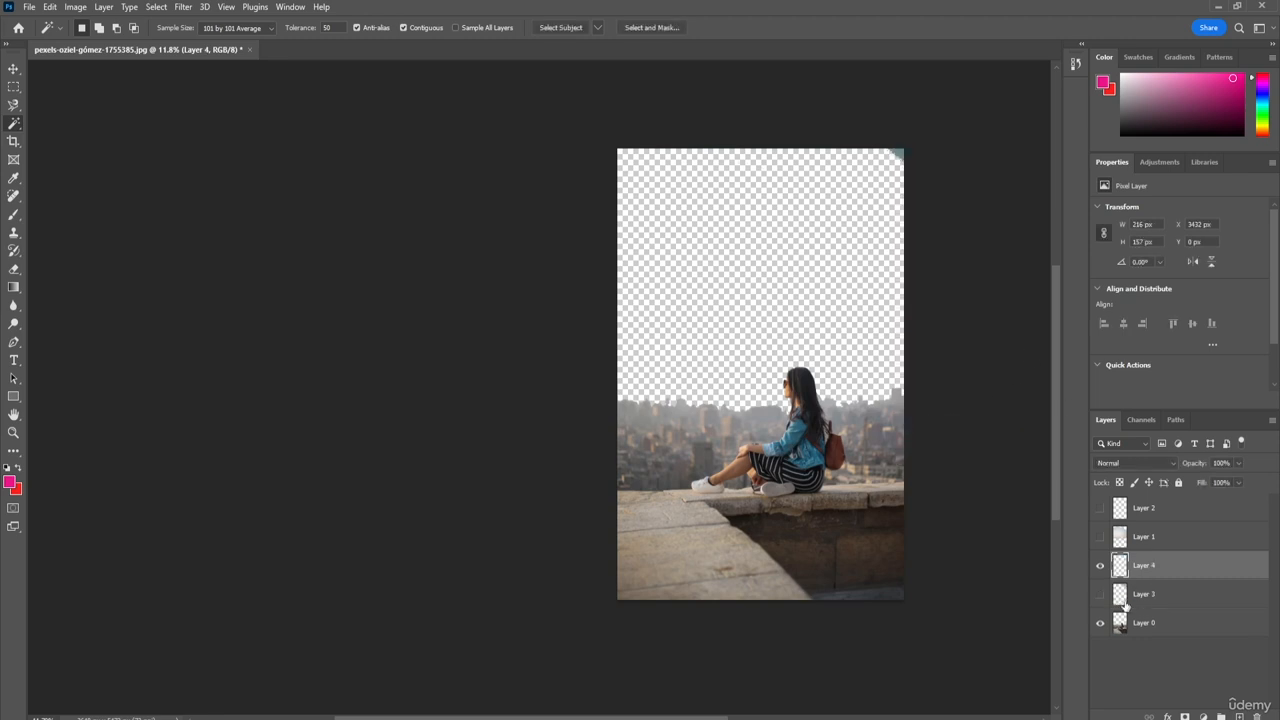
pyautogui.click(1100, 566)
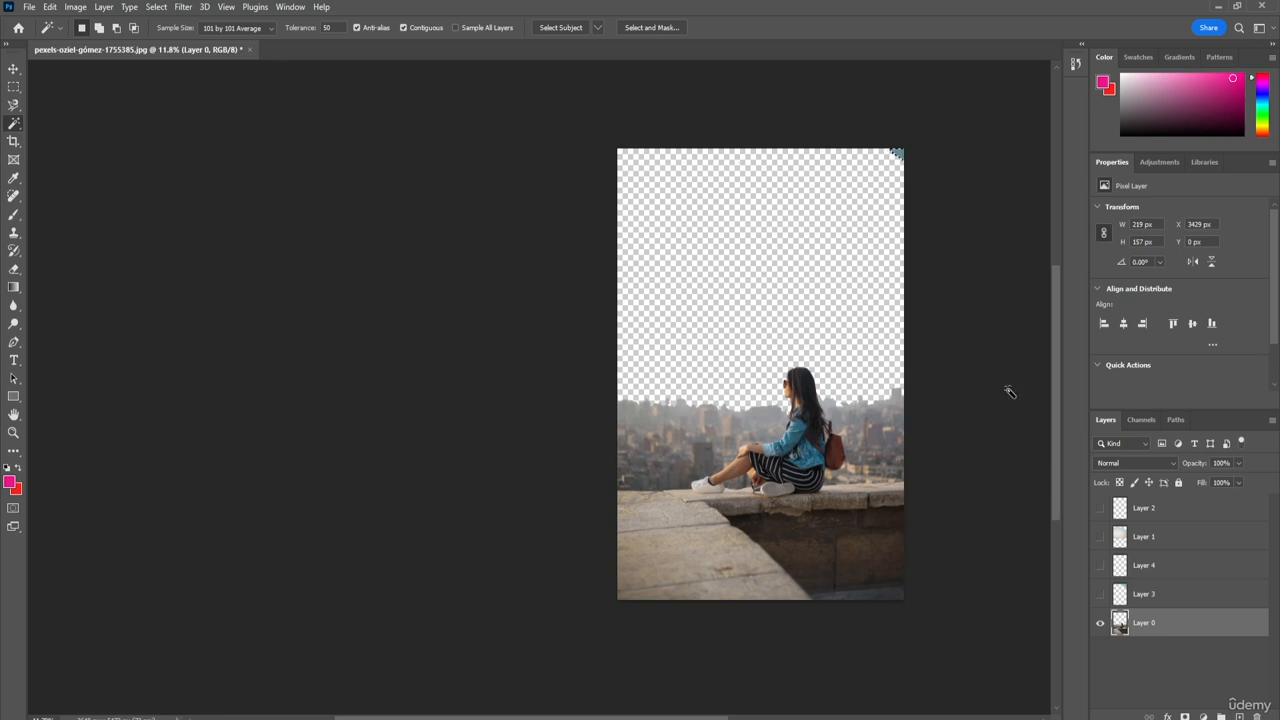
# Step: Cut the upper-right sky corner from Layer 0 onto a new layer and hide that layer
pyautogui.rightClick(900, 152)
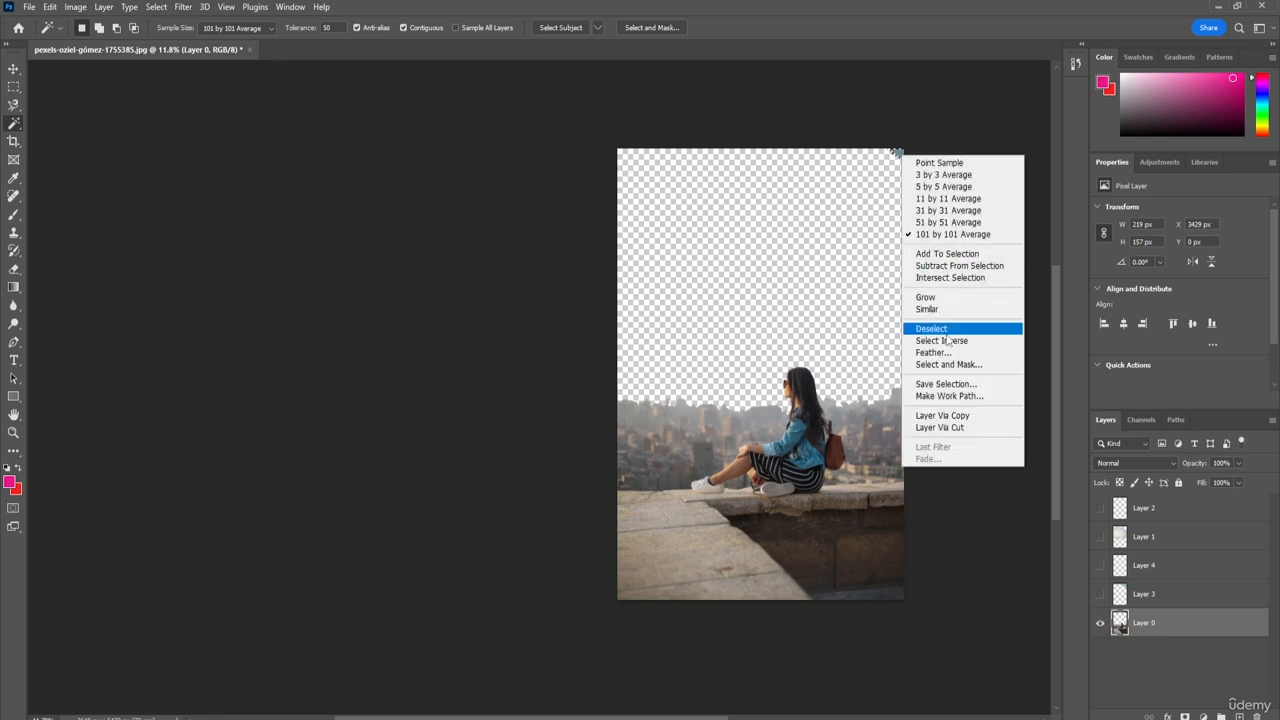
pyautogui.click(950, 428)
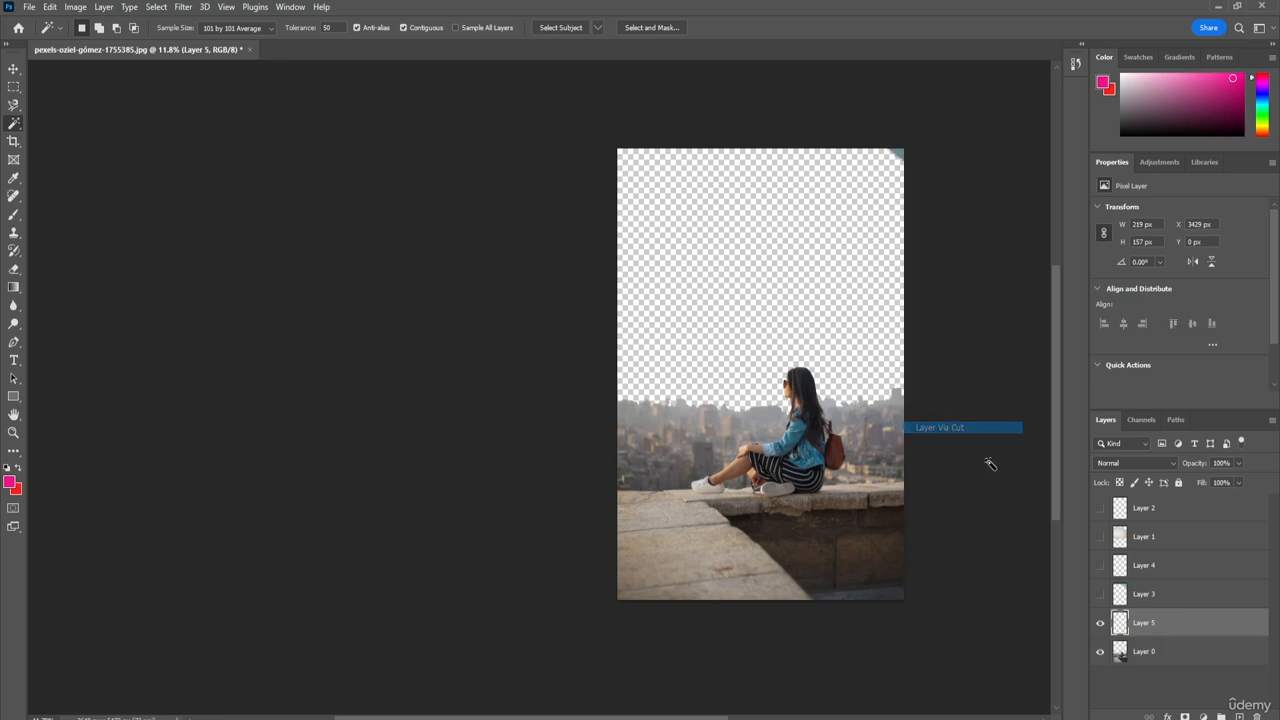
pyautogui.click(1100, 623)
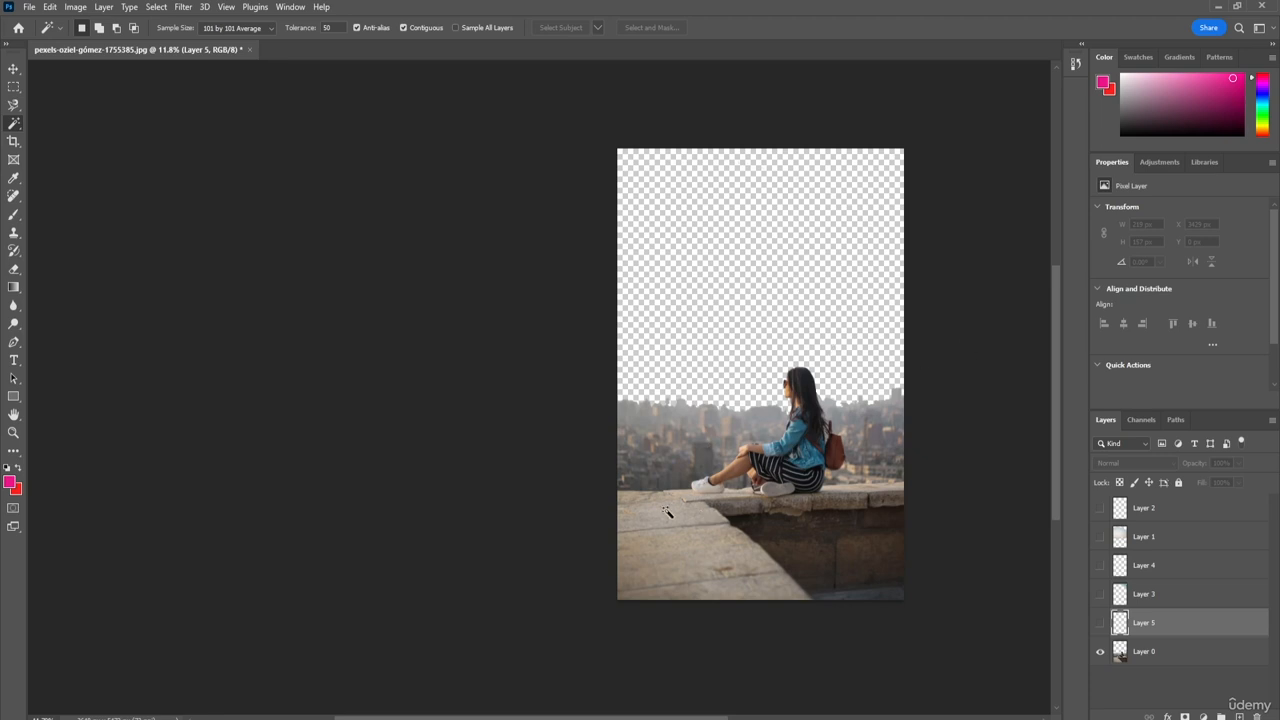
# Step: Make Layer 0 active and clear the stray Magic Wand selection made on the hidden layer
pyautogui.click(688, 558)
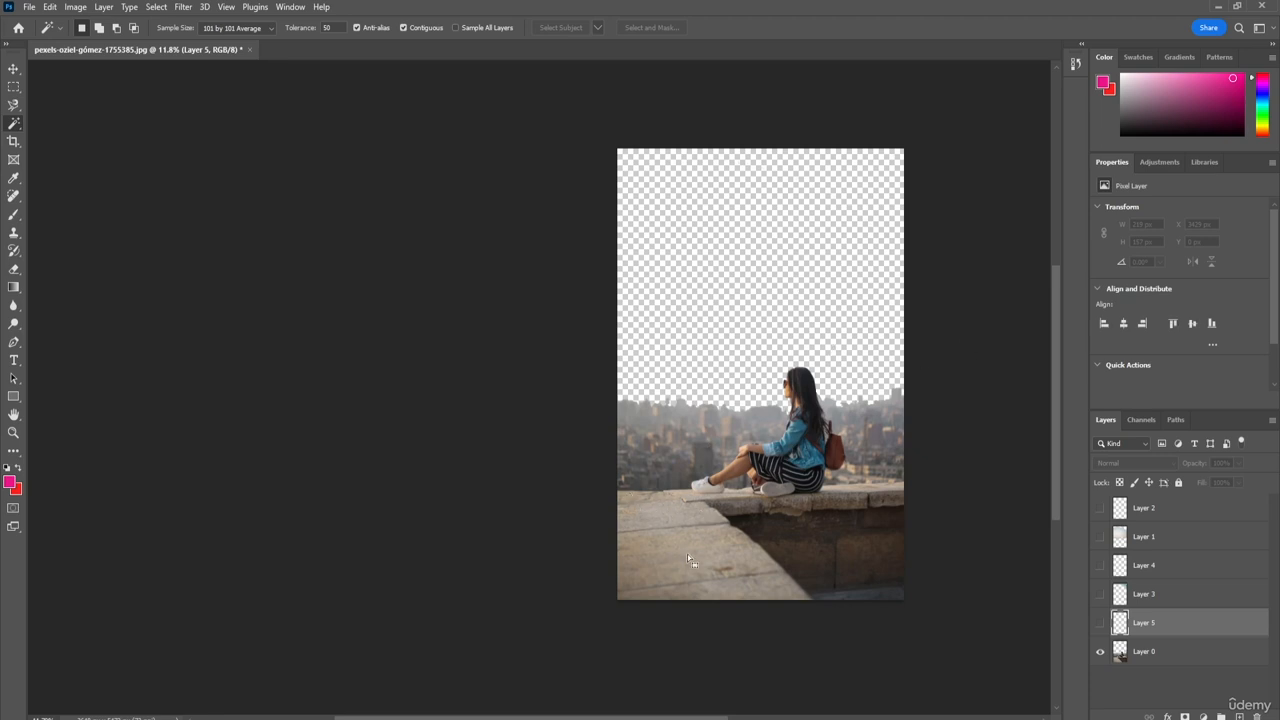
pyautogui.click(737, 578)
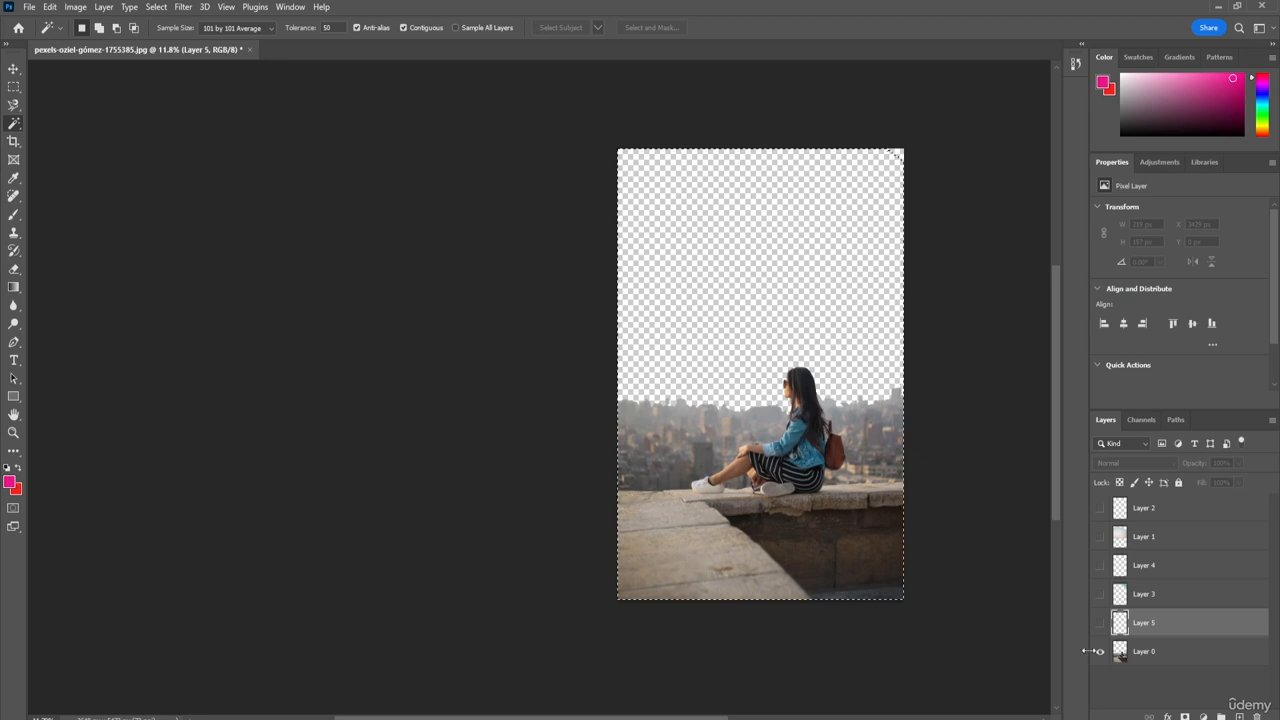
pyautogui.click(1178, 658)
pyautogui.moveTo(623, 506)
pyautogui.mouseDown()
pyautogui.moveTo(663, 543)
pyautogui.moveTo(654, 521)
pyautogui.moveTo(624, 511)
pyautogui.mouseUp()
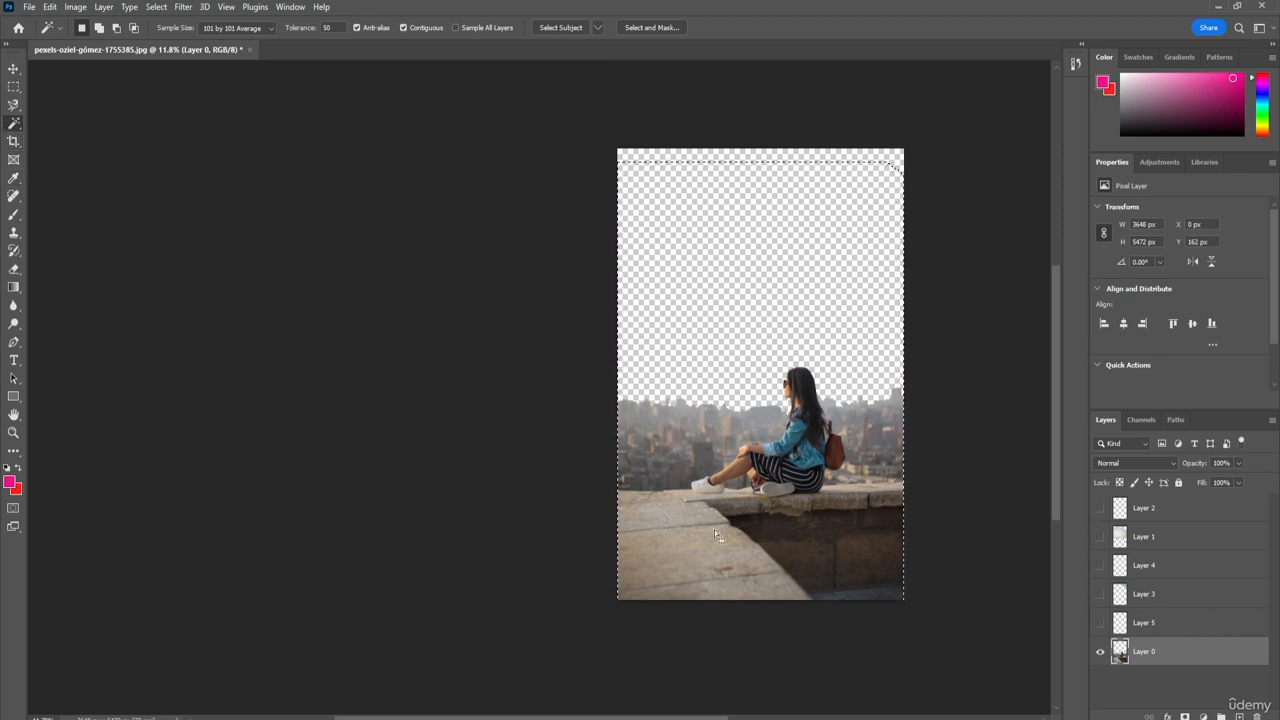
pyautogui.moveTo(664, 522)
pyautogui.mouseDown()
pyautogui.moveTo(646, 484)
pyautogui.moveTo(646, 505)
pyautogui.mouseUp()
pyautogui.rightClick(14, 123)
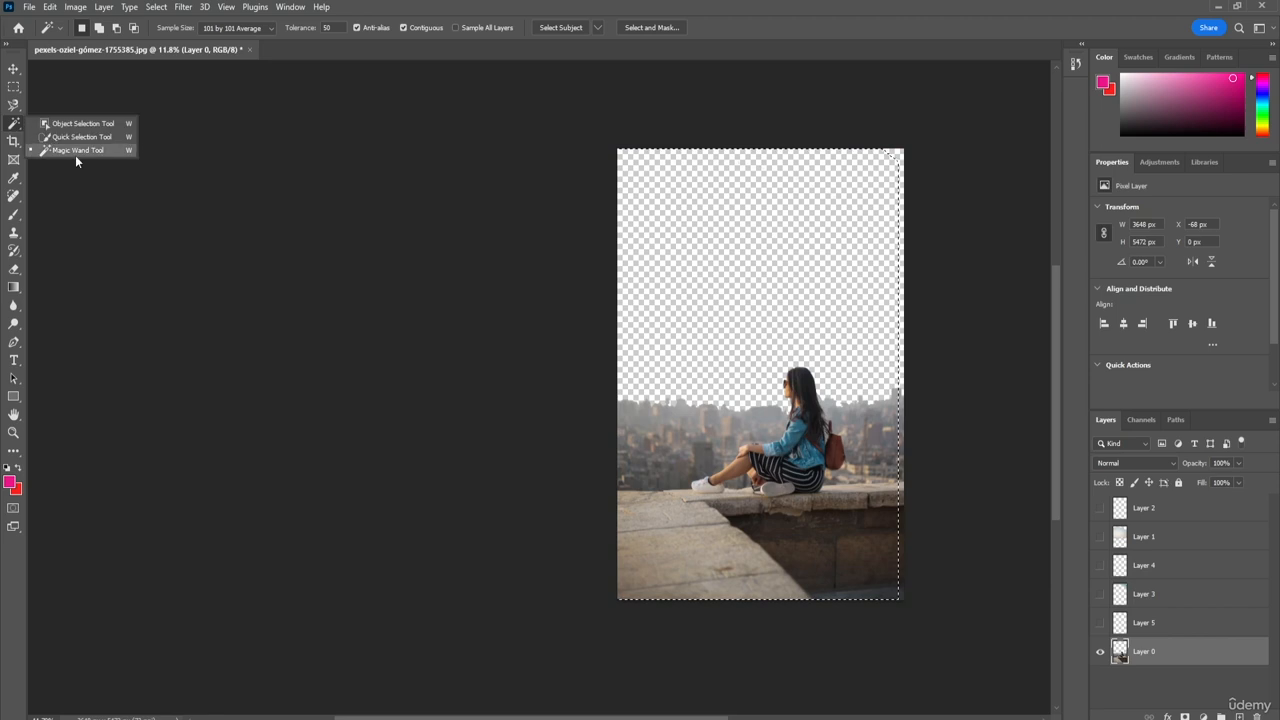
pyautogui.click(75, 151)
pyautogui.hotkey('ctrl', 'd')
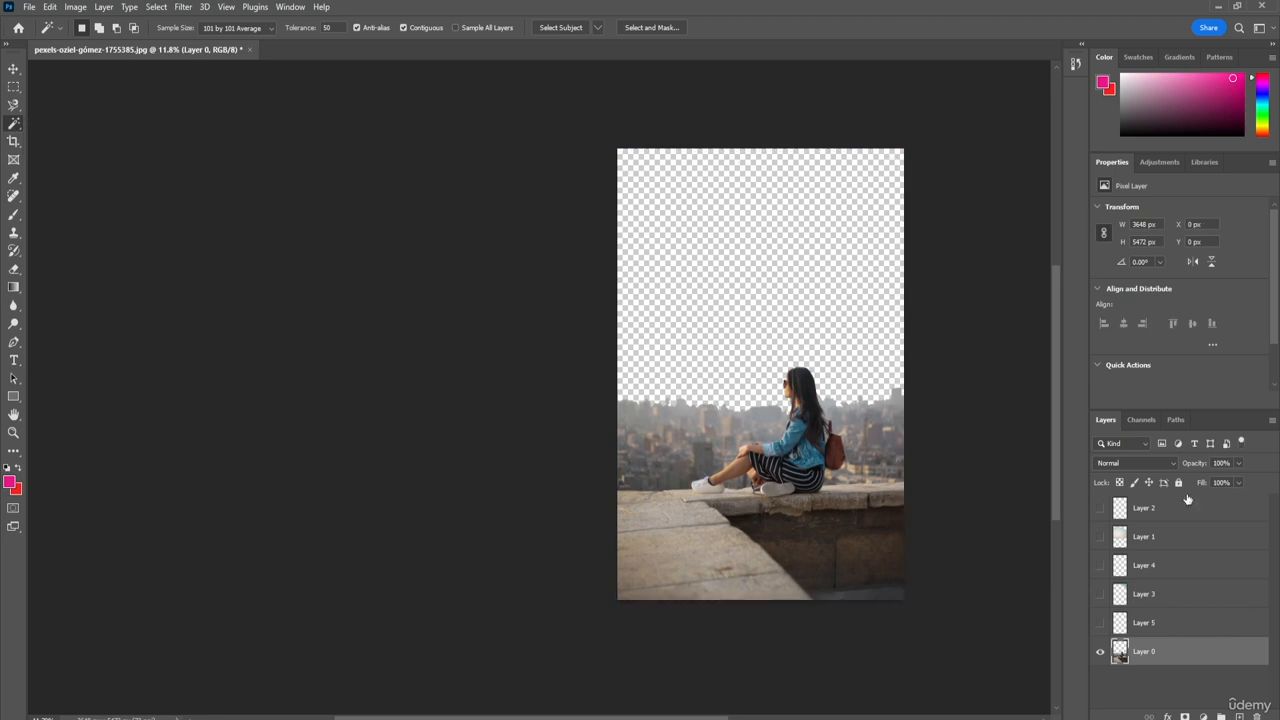
# Step: Try Magic Wand selections on the stone ledge, the dark wall, the woman's jacket and her leg, and deselect
pyautogui.click(748, 542)
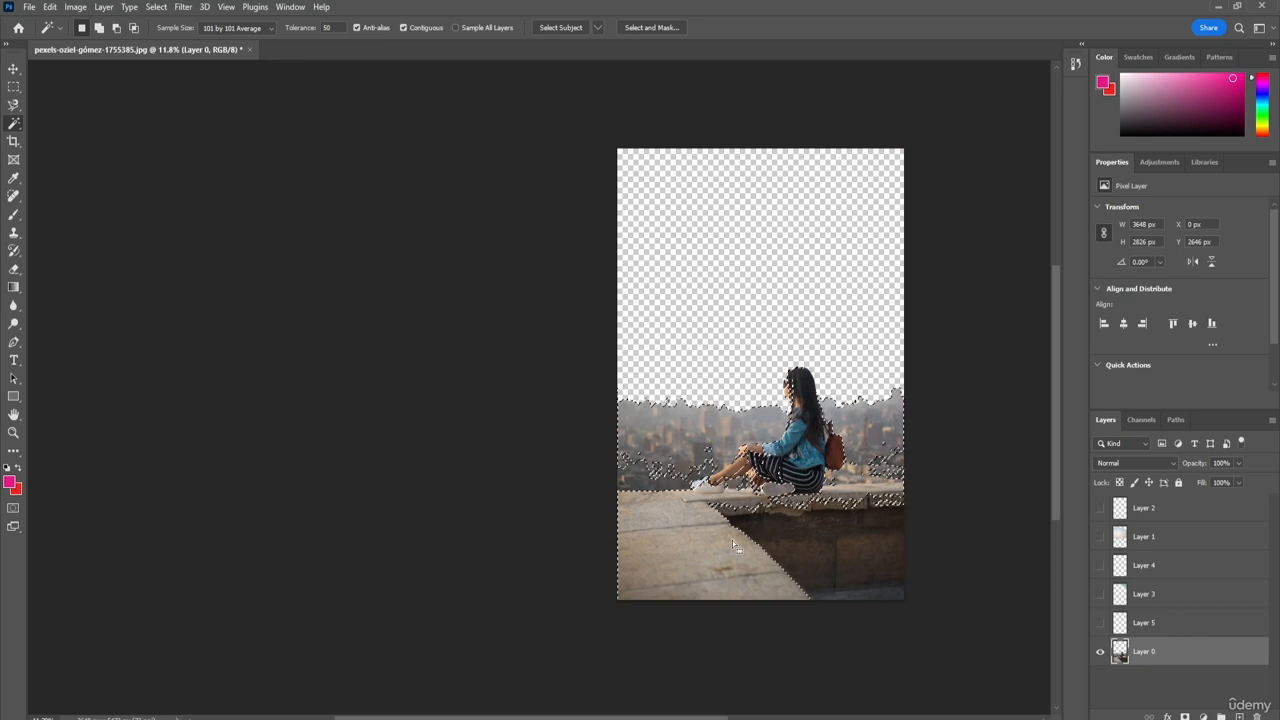
pyautogui.hotkey('ctrl', 'd')
pyautogui.click(864, 578)
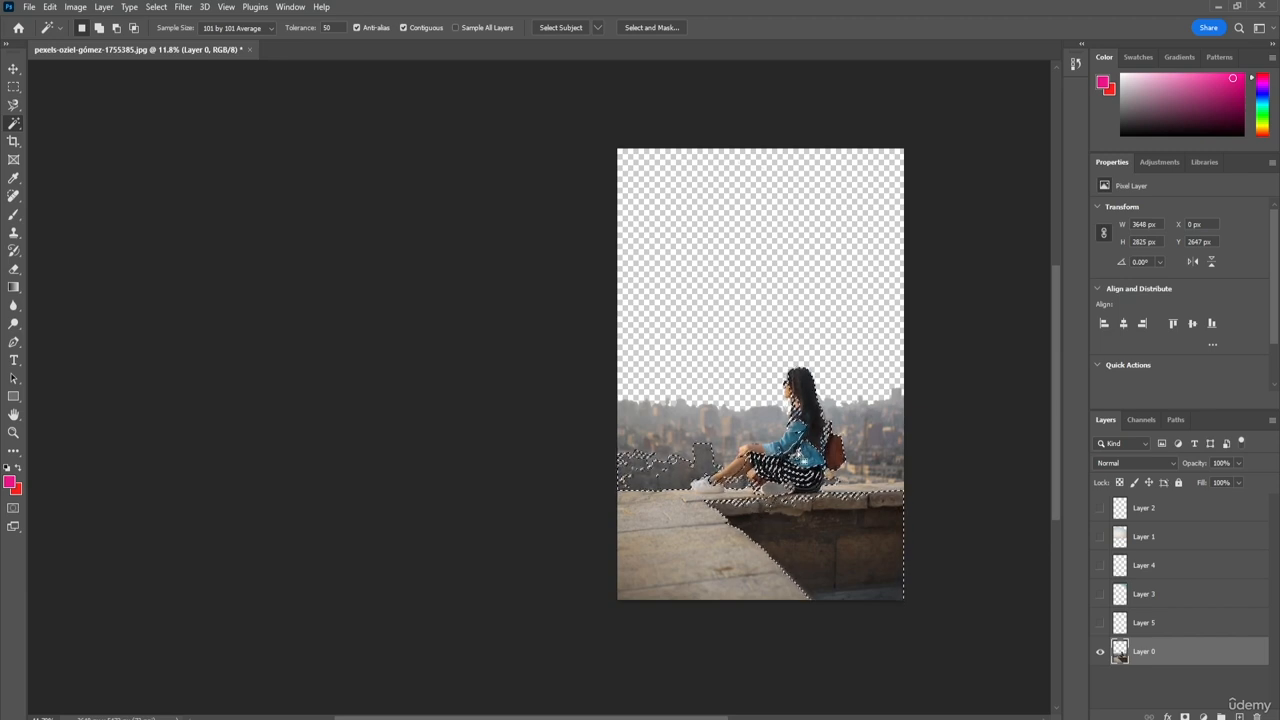
pyautogui.keyDown('shift'); pyautogui.click(798, 440); pyautogui.keyUp('shift')
pyautogui.click(731, 459)
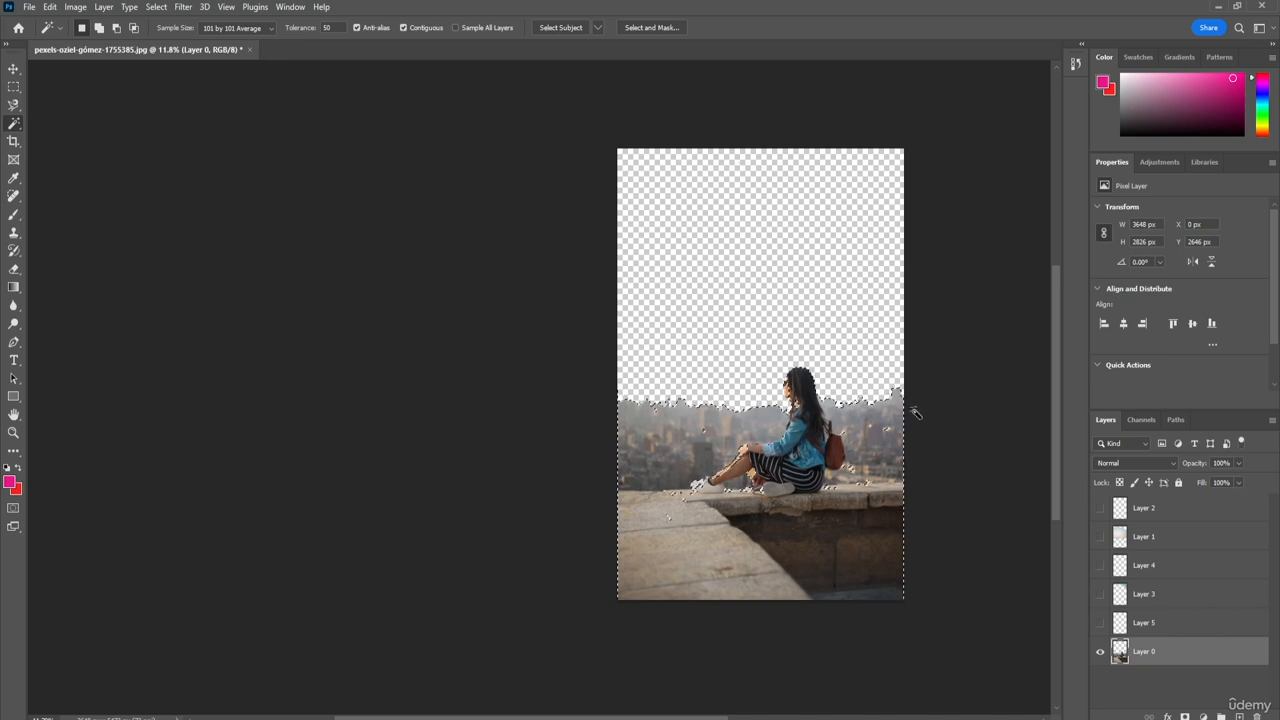
pyautogui.moveTo(796, 582); pyautogui.dragTo(715, 515)
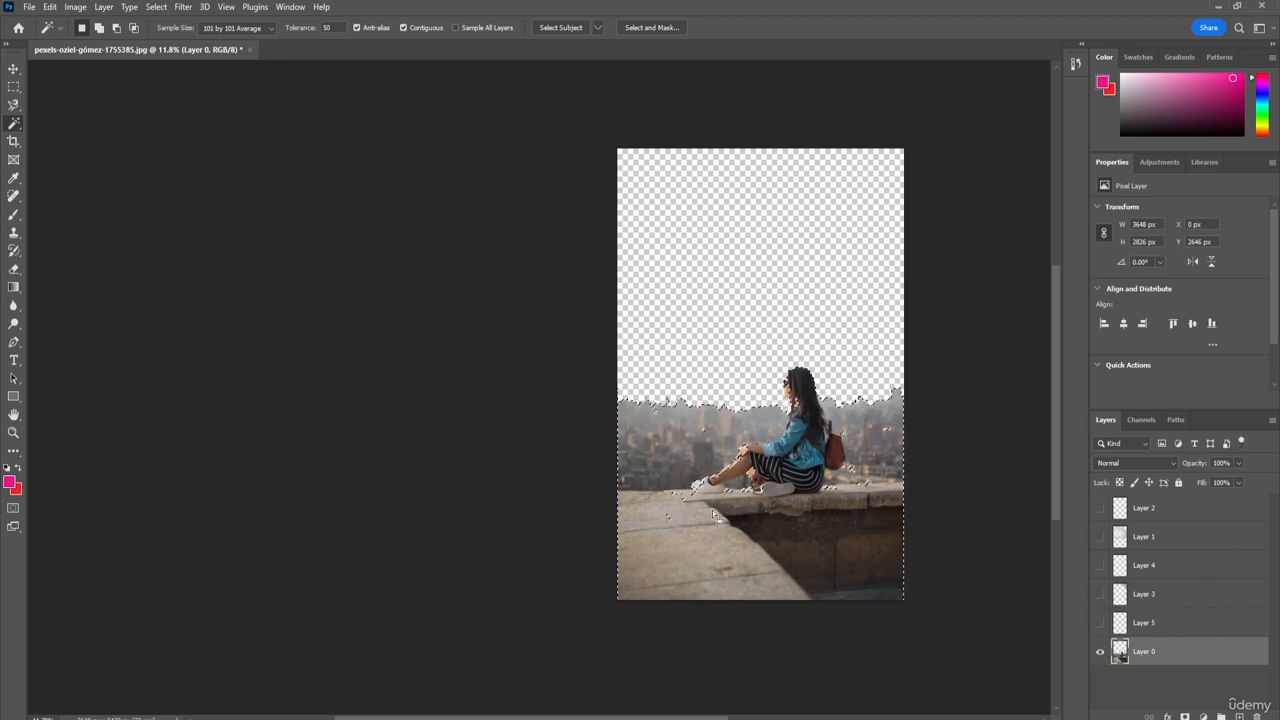
pyautogui.hotkey('ctrl', 'd')
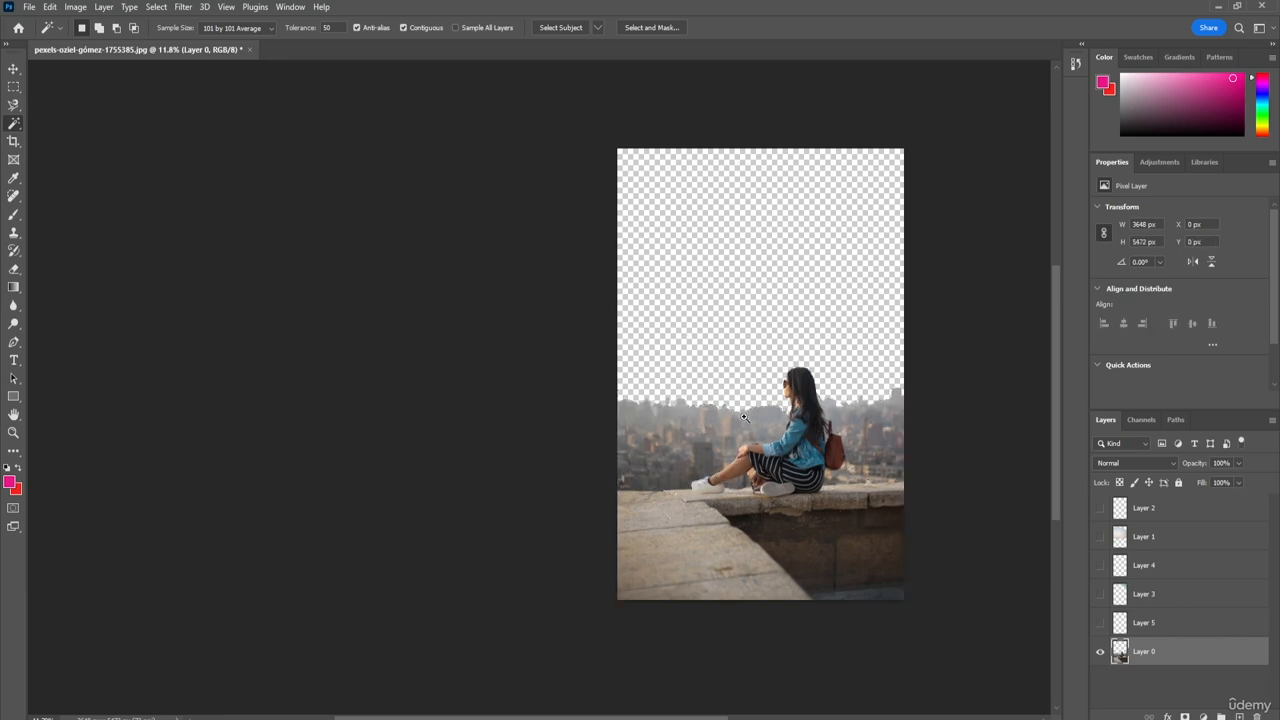
# Step: Examine the cut edge along the city skyline up close while the sky layers are hidden
pyautogui.press('z')
pyautogui.moveTo(712, 417); pyautogui.dragTo(712, 417)
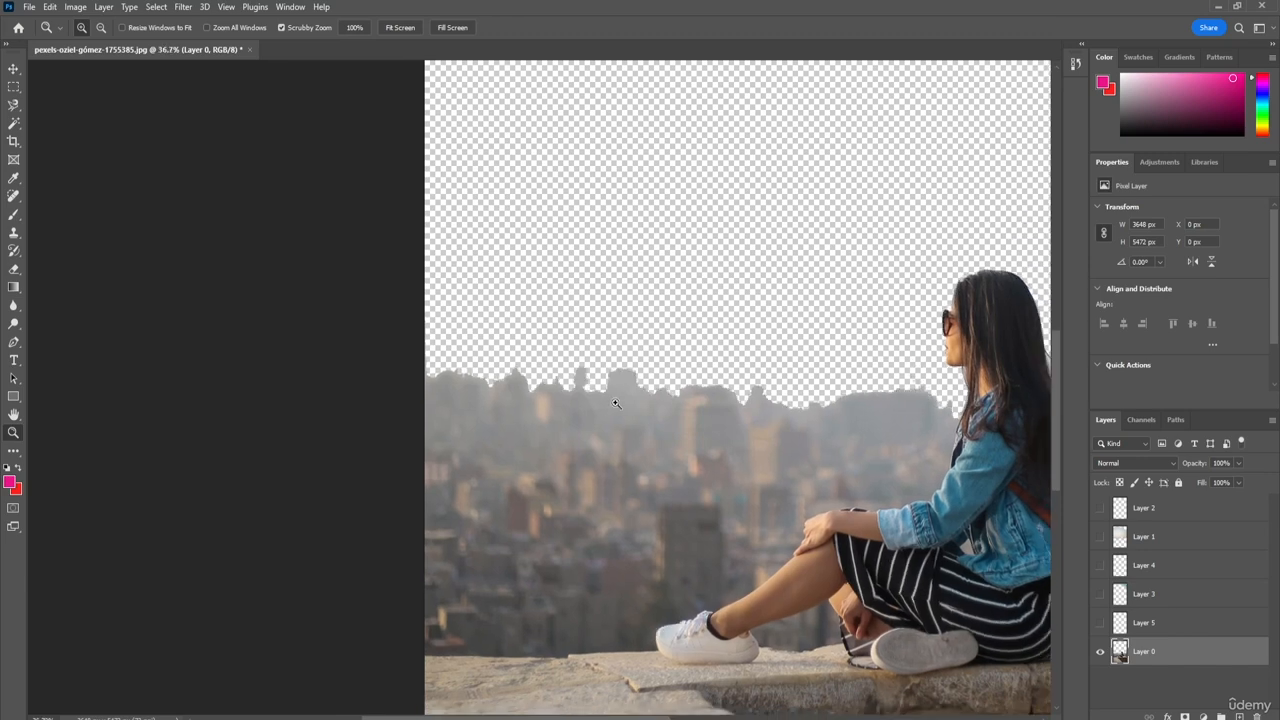
pyautogui.keyDown('alt'); pyautogui.click(804, 423); pyautogui.keyUp('alt')
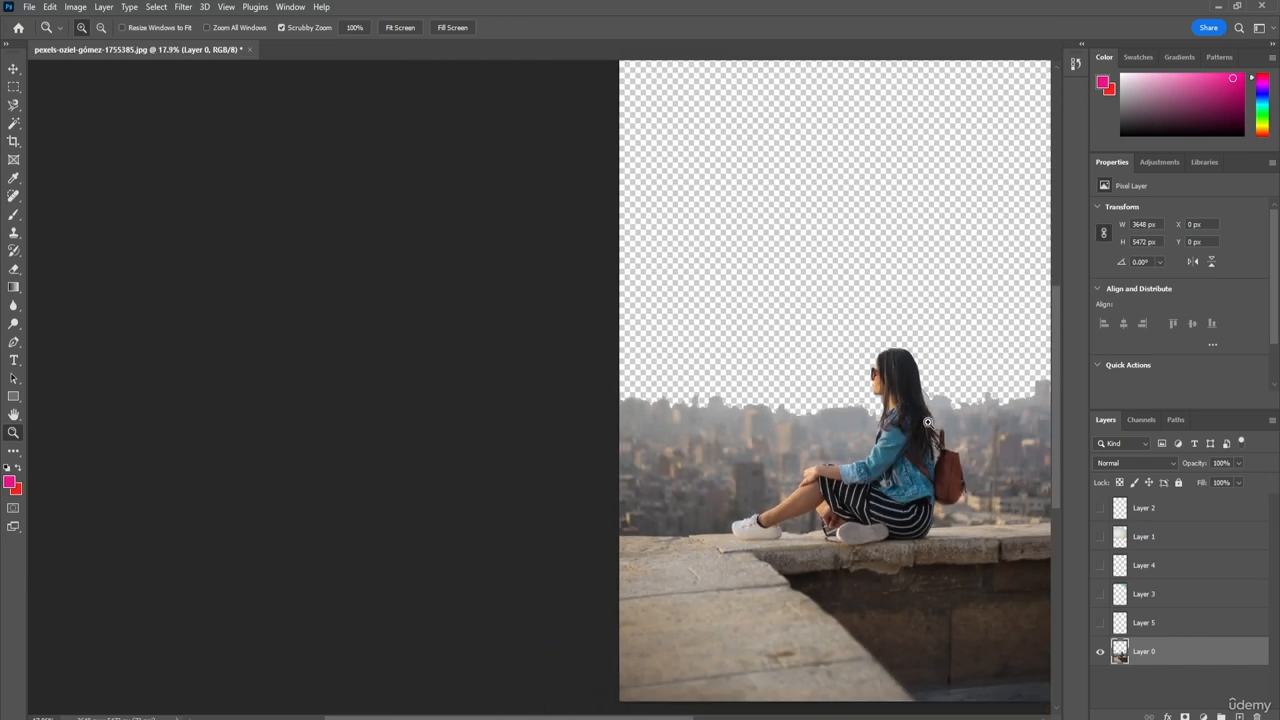
pyautogui.press('w')
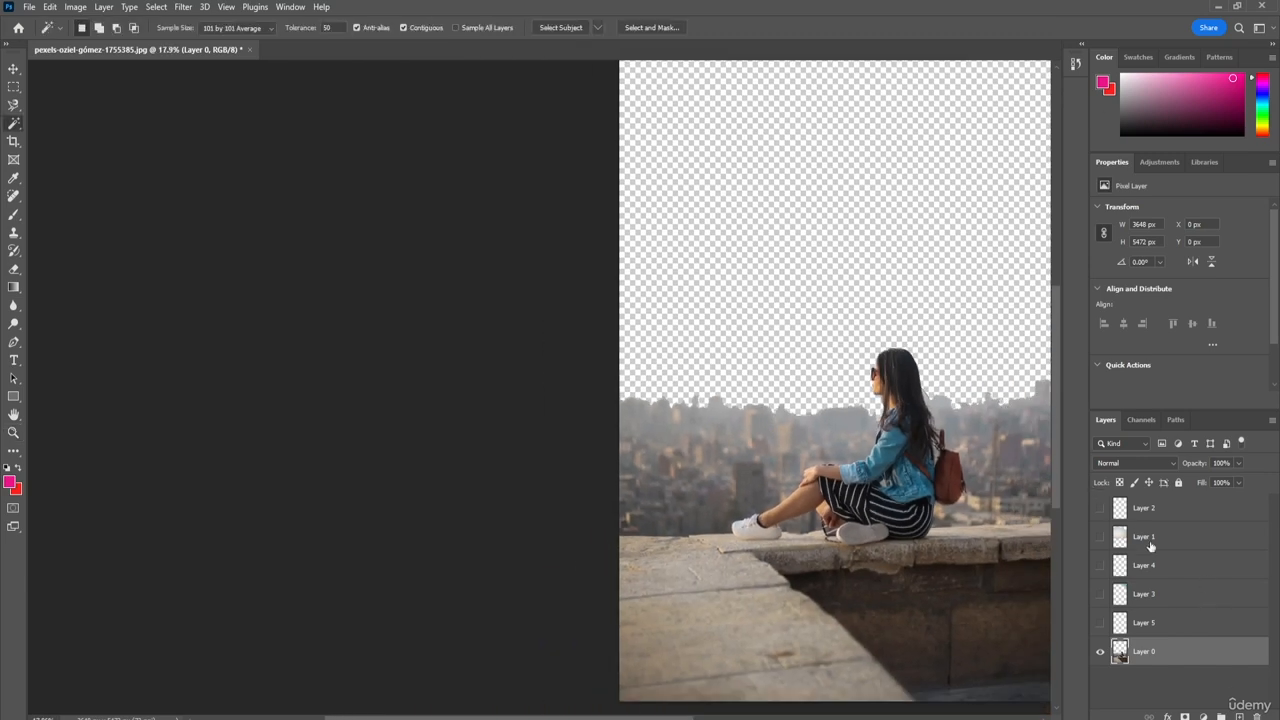
# Step: Show Layer 1 again and examine the seam between its sky and the city skyline at pixel level
pyautogui.click(1099, 537)
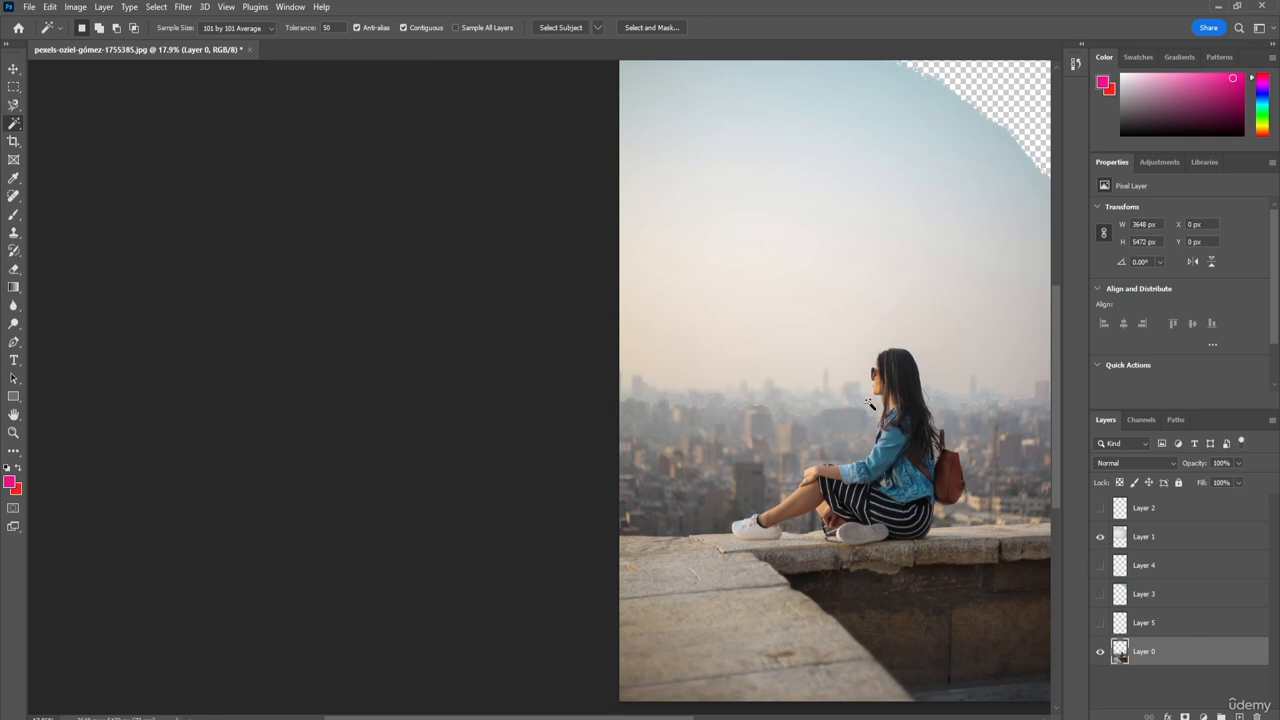
pyautogui.press('z')
pyautogui.moveTo(782, 408); pyautogui.dragTo(833, 410)
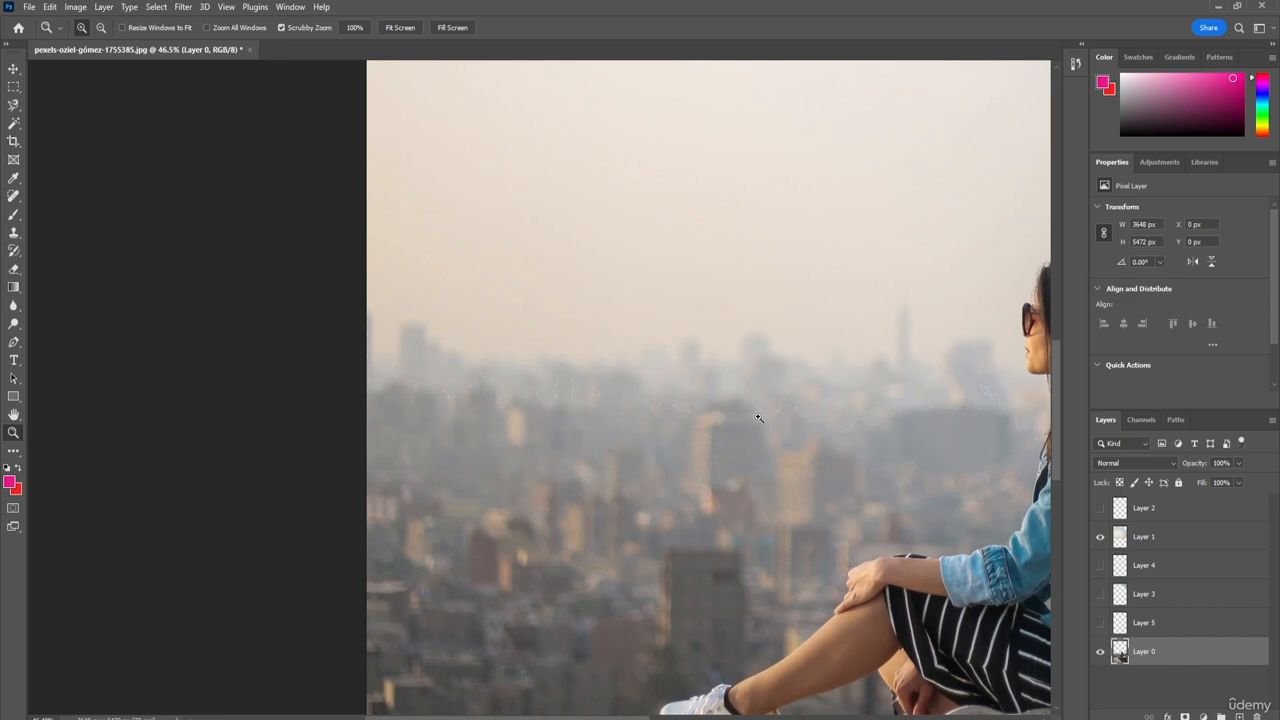
pyautogui.moveTo(758, 418); pyautogui.dragTo(818, 456)
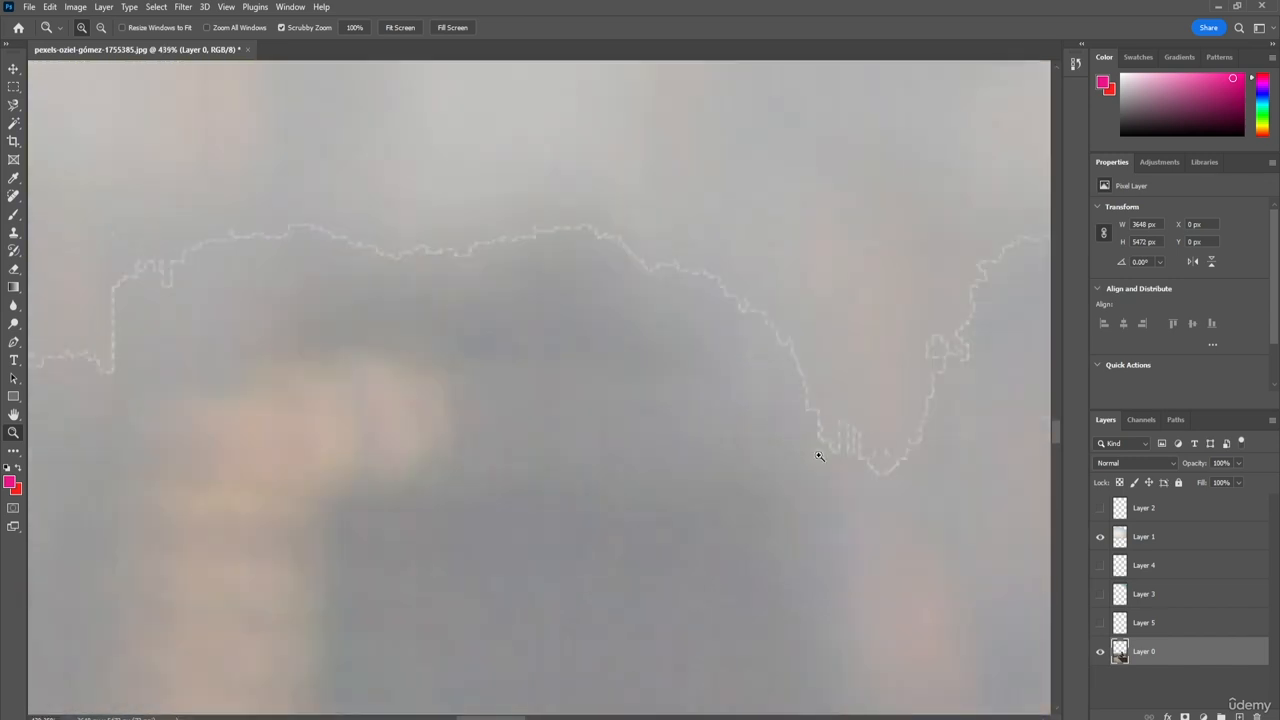
pyautogui.moveTo(573, 345); pyautogui.dragTo(610, 351)
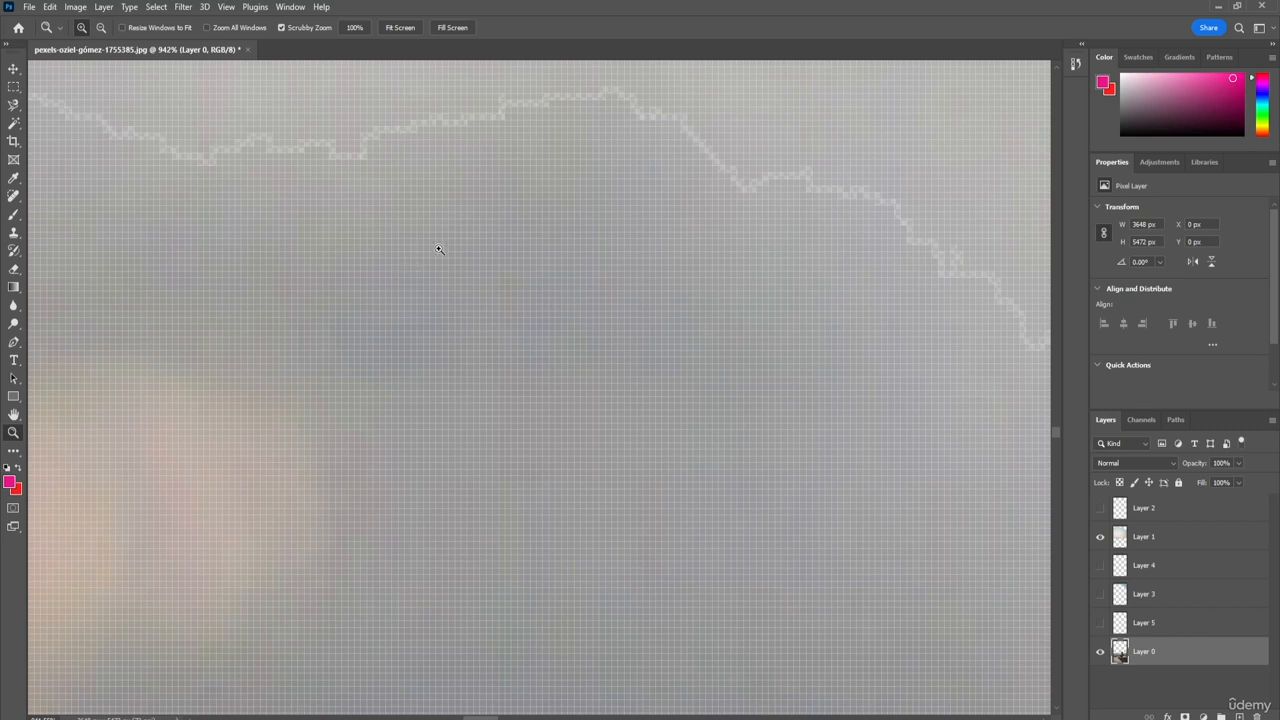
pyautogui.moveTo(385, 245); pyautogui.dragTo(455, 206)
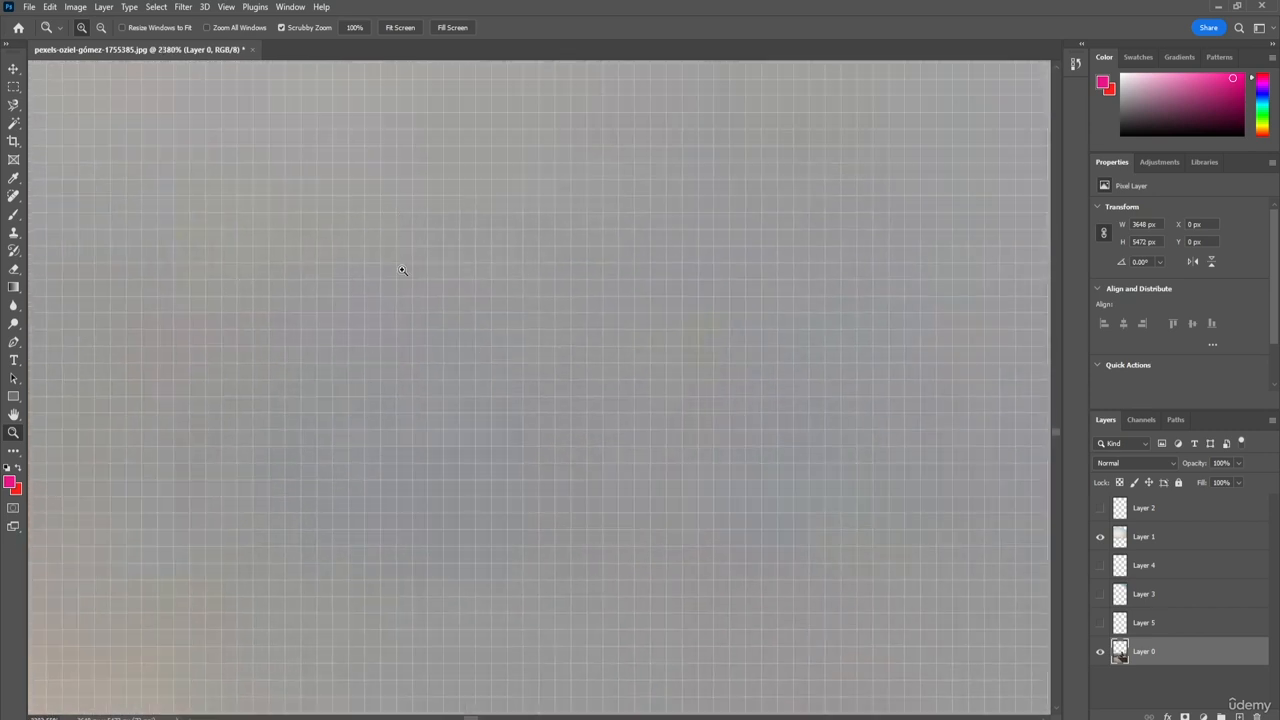
# Step: Compare the skyline seam between Layer 1 and Layer 0 in extreme close-up and in the wider cityscape view
pyautogui.moveTo(400, 266); pyautogui.dragTo(526, 277)
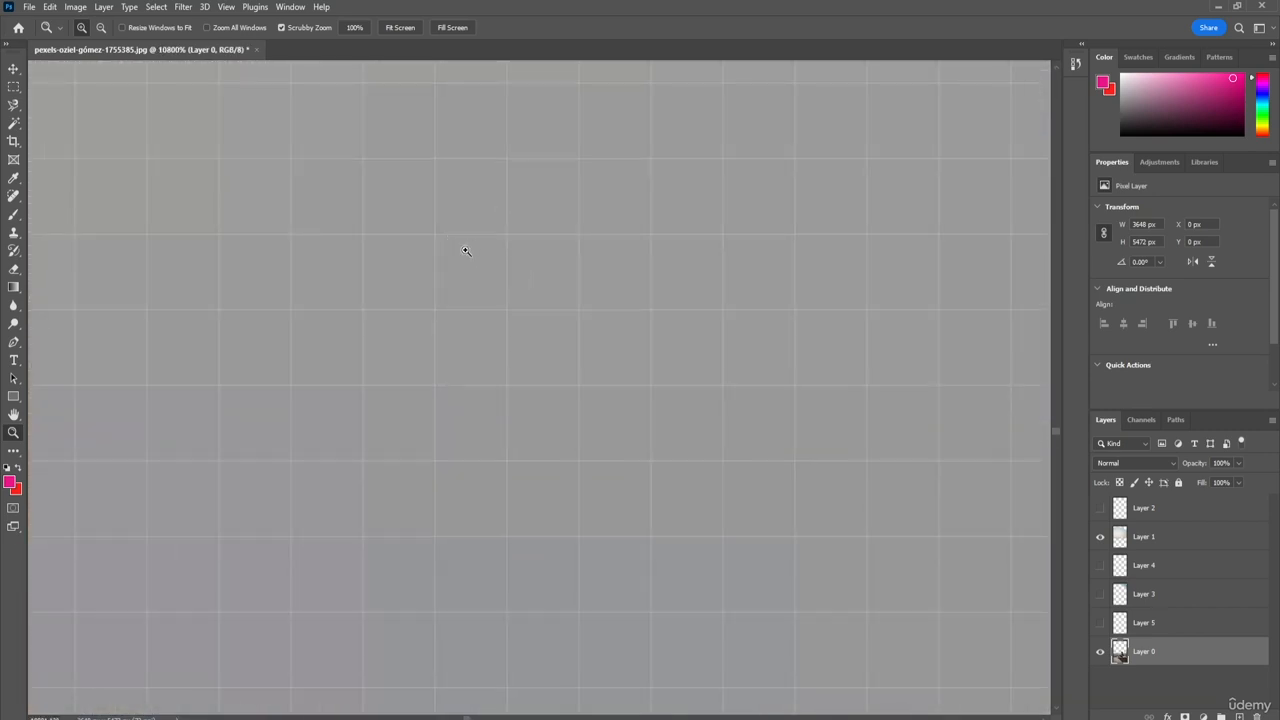
pyautogui.moveTo(697, 420); pyautogui.dragTo(631, 420)
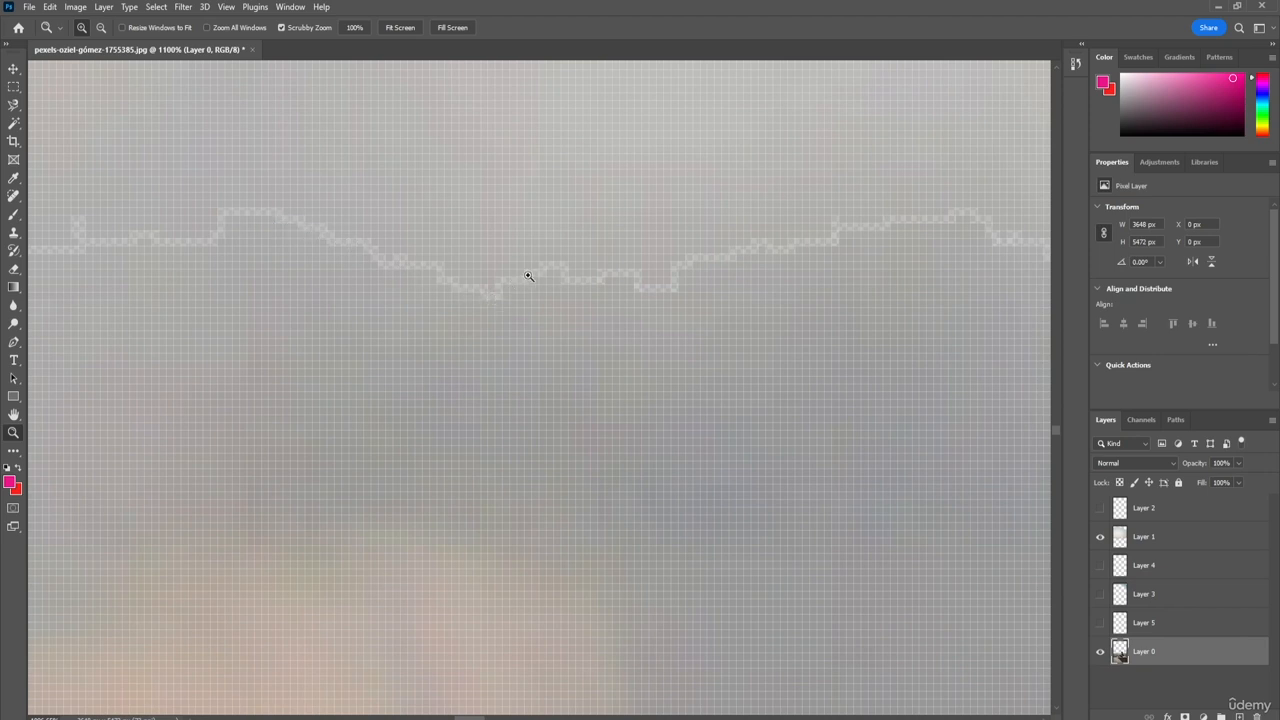
pyautogui.moveTo(829, 449); pyautogui.dragTo(675, 434)
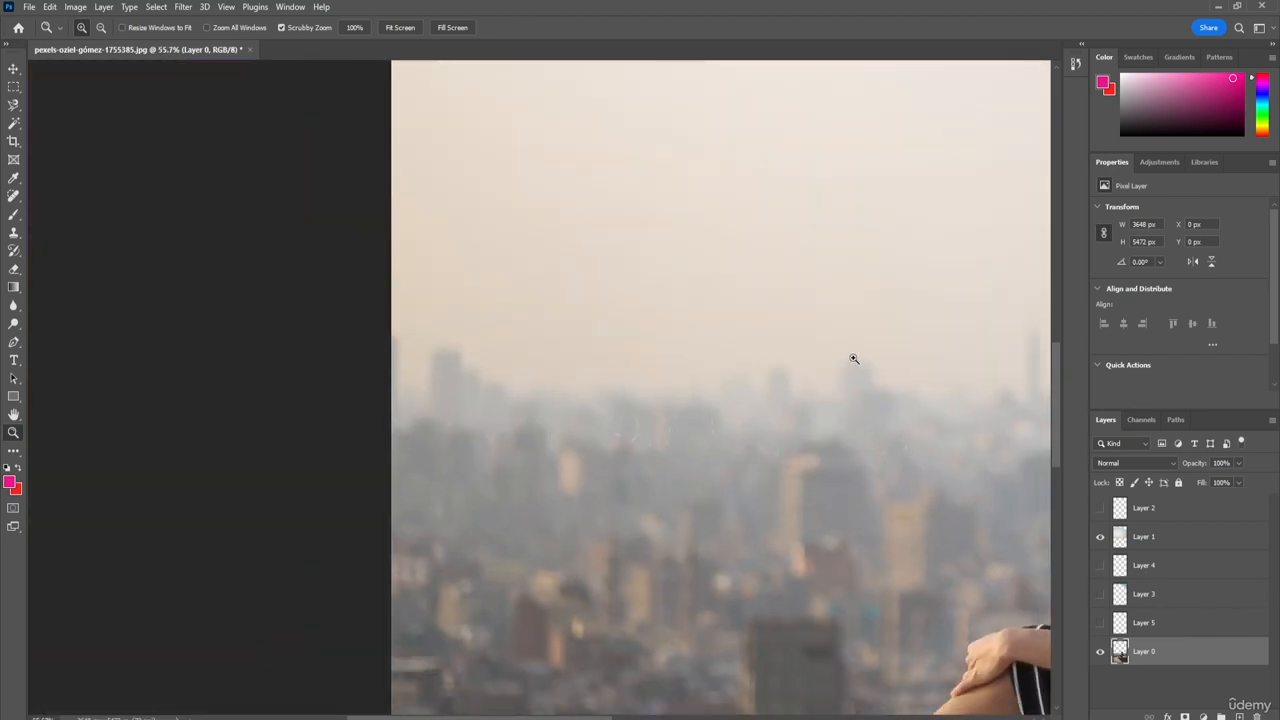
# Step: Select Layer 0's cut-out sky area above the skyline with the Magic Wand and check the selection outline across the whole photo
pyautogui.press('h')
pyautogui.moveTo(874, 329); pyautogui.dragTo(636, 254)
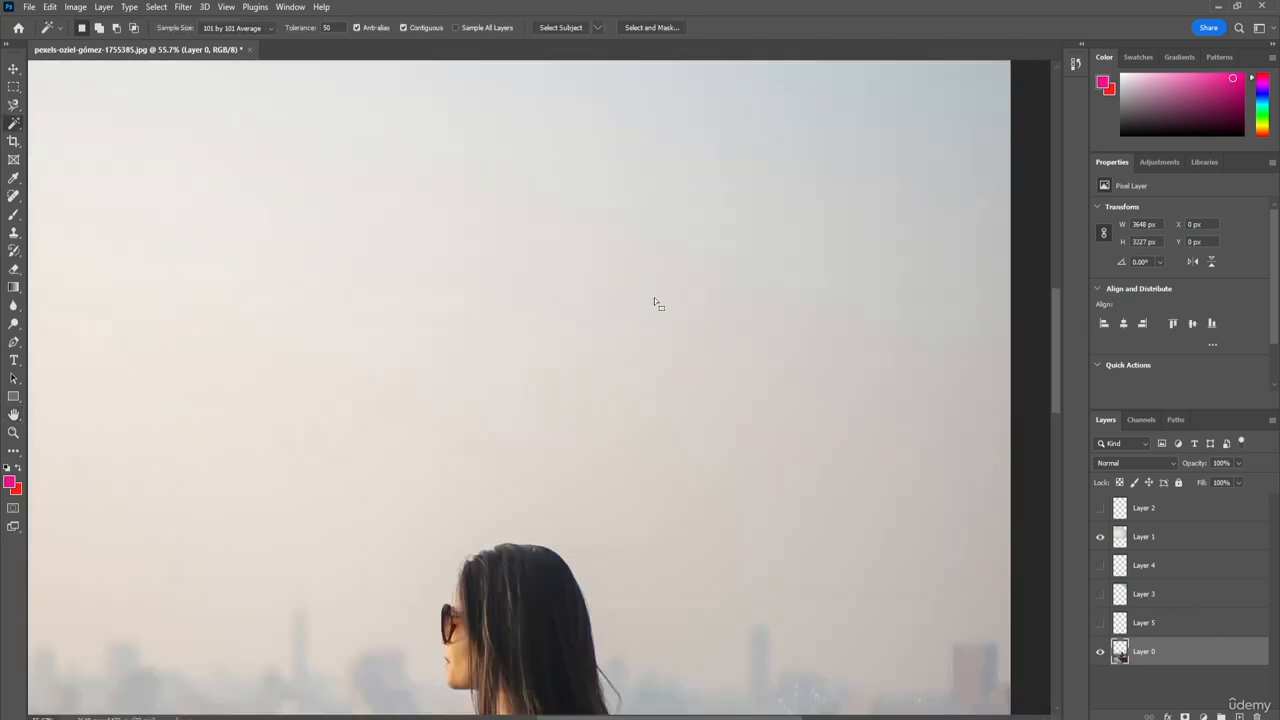
pyautogui.click(654, 297)
pyautogui.scroll(-4, 677, 380)
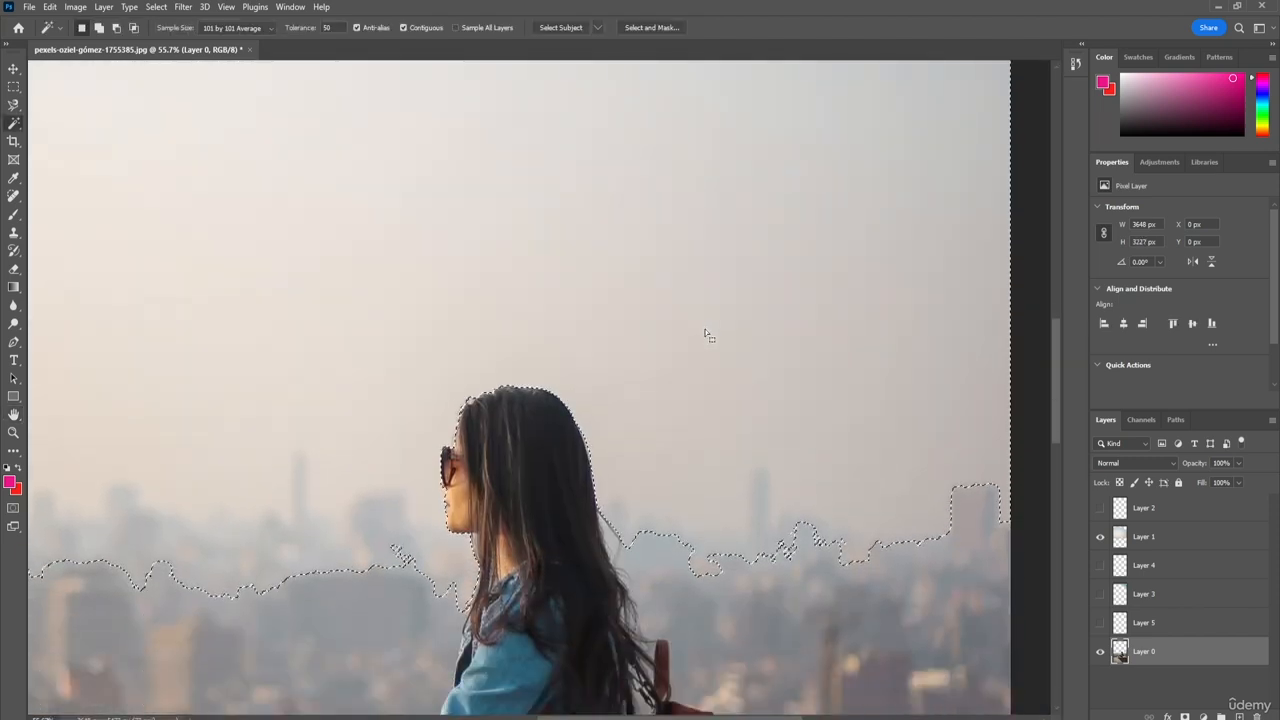
pyautogui.scroll(-6, 705, 335)
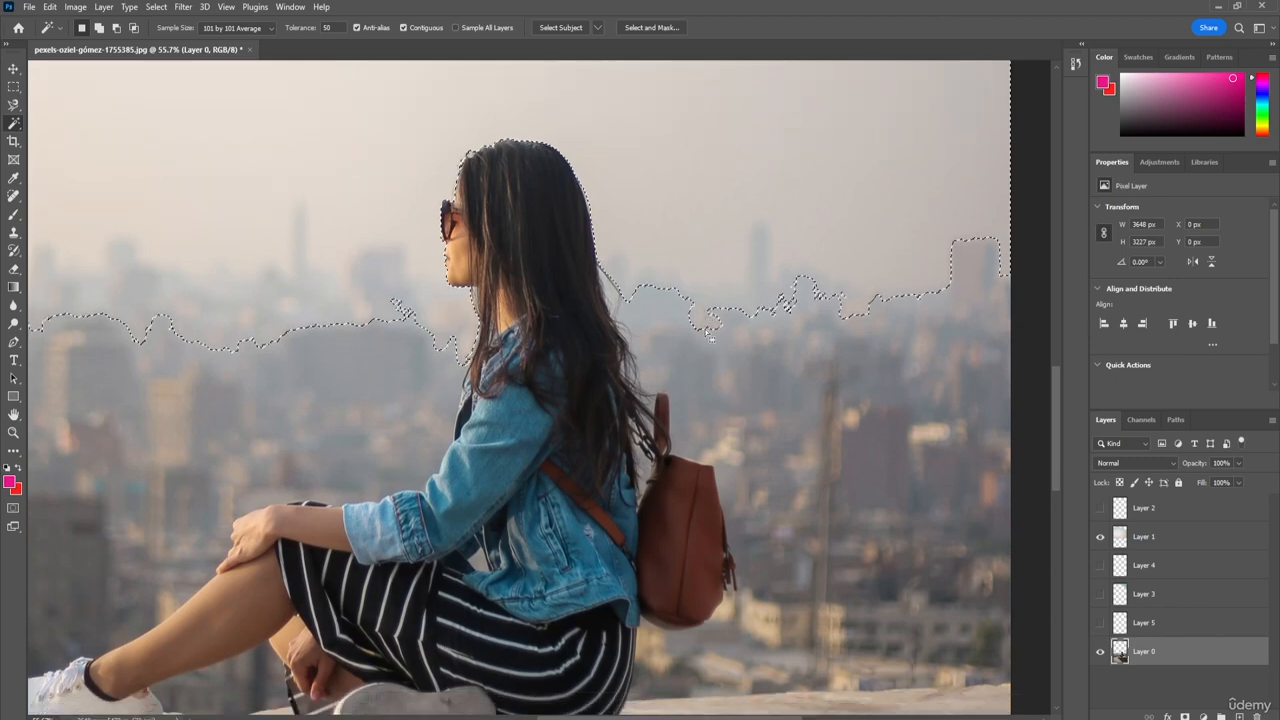
pyautogui.press('z')
pyautogui.moveTo(701, 430); pyautogui.dragTo(605, 439)
pyautogui.press('w')
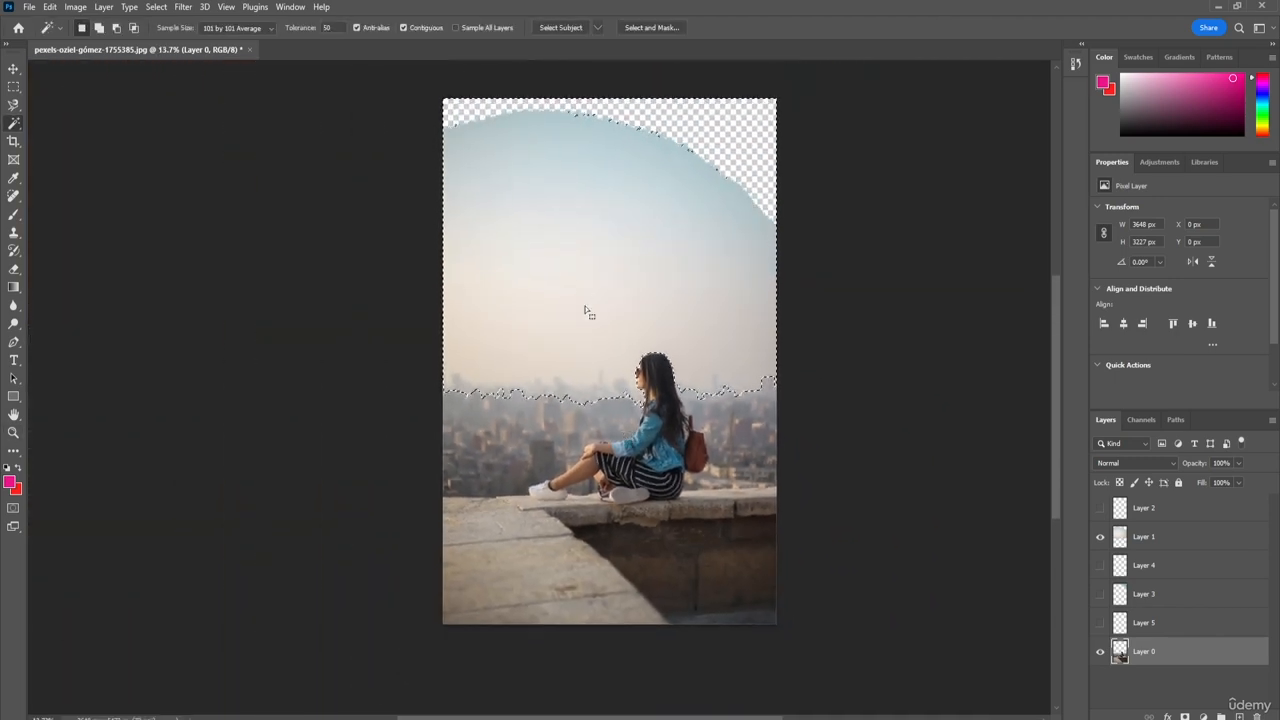